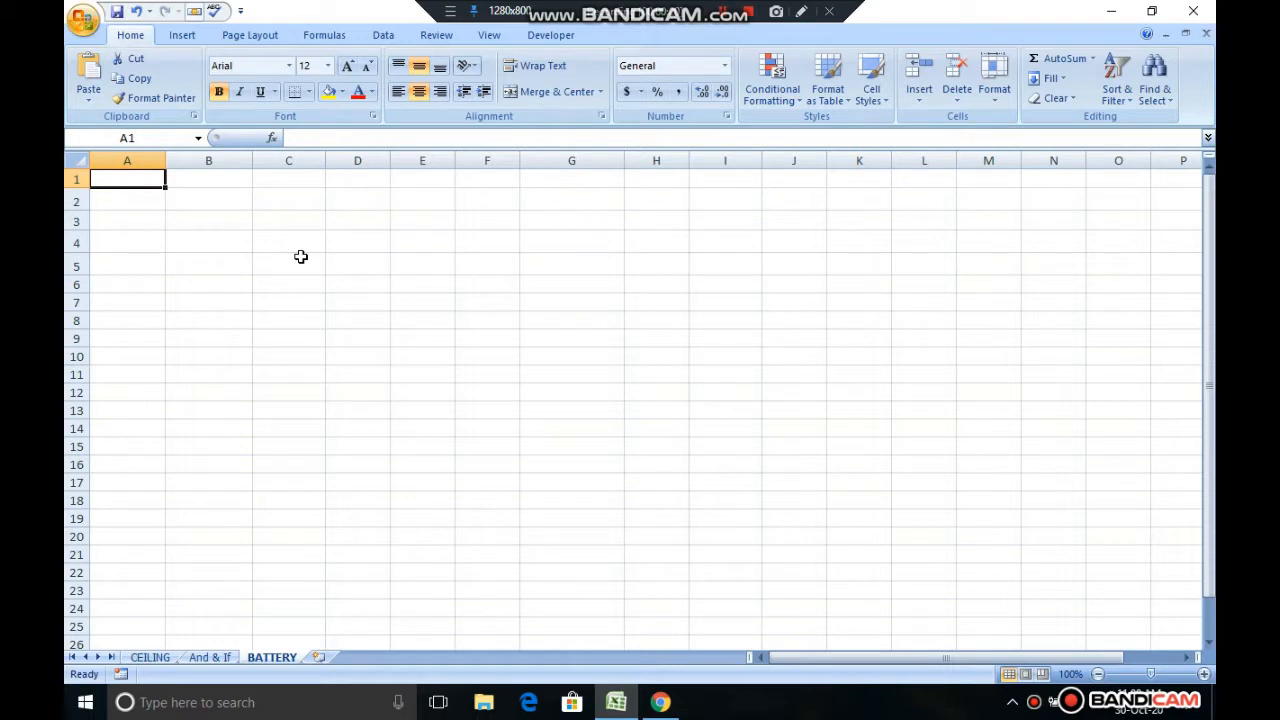
Step: Enter the label LEVEL in A2 and the starting value 1 in B2
left_click(430, 321)
left_click(127, 200)
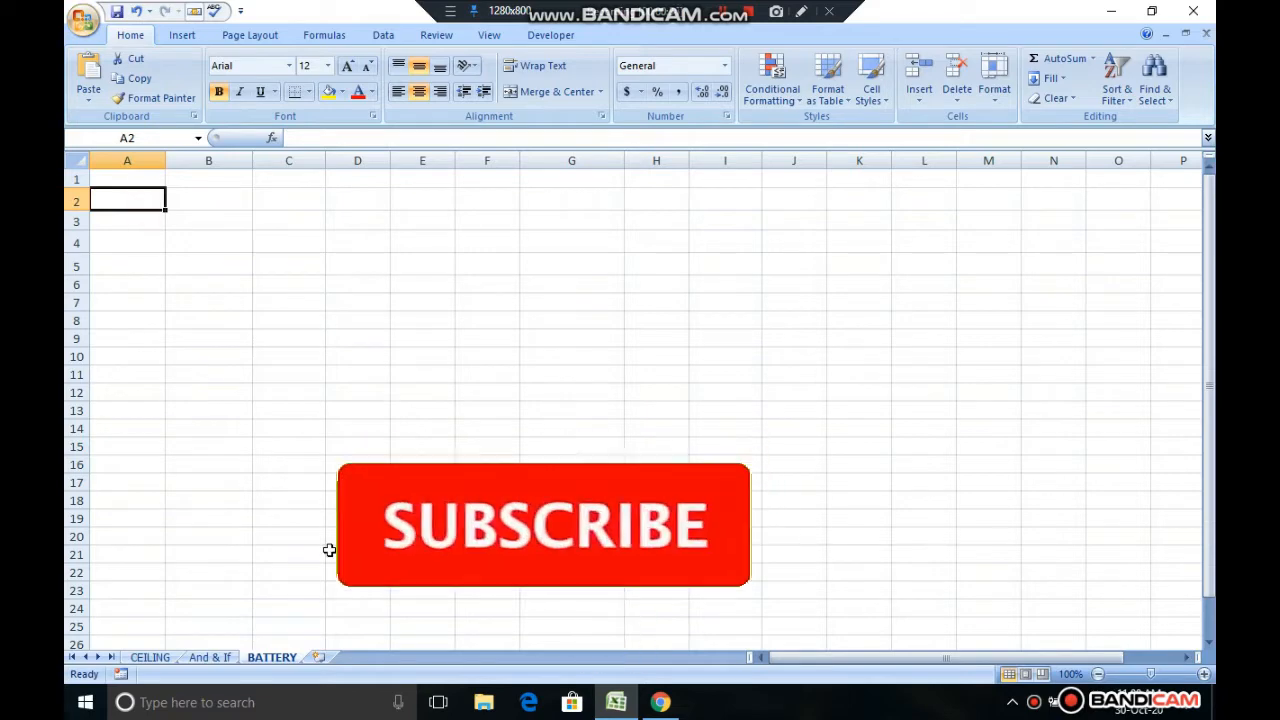
type("LEV")
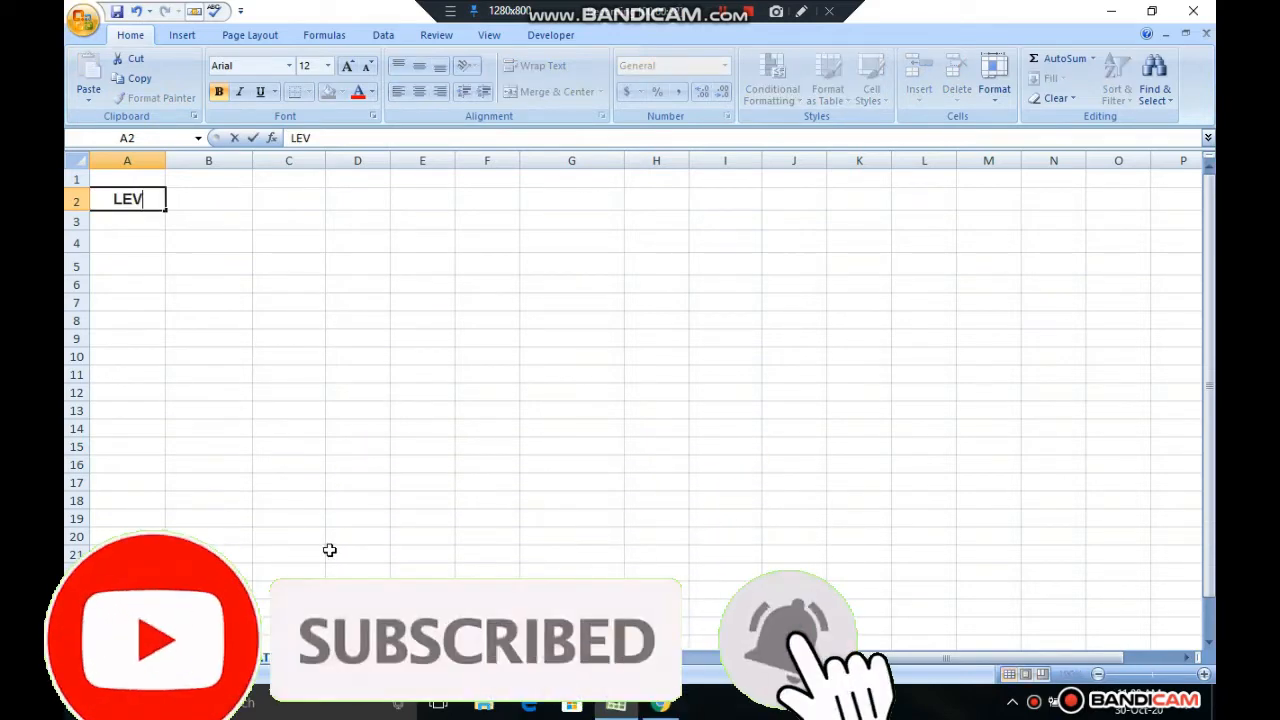
type("EL")
left_click(217, 197)
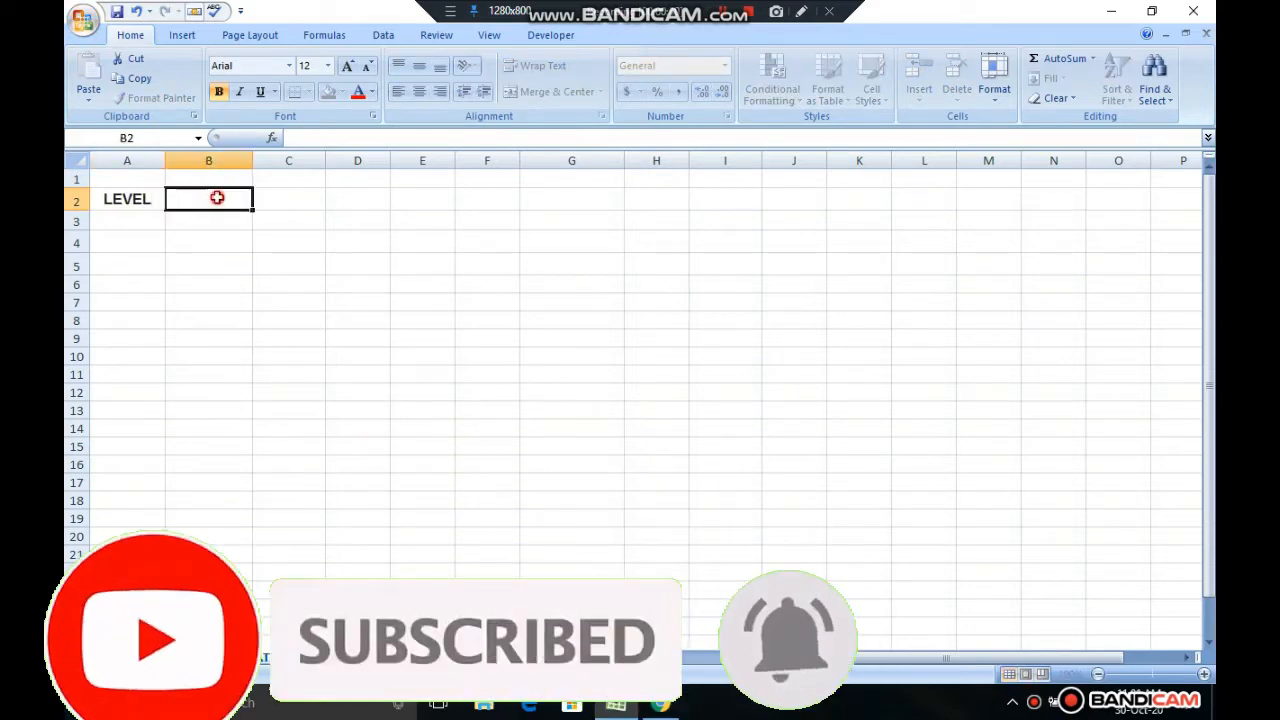
type("1")
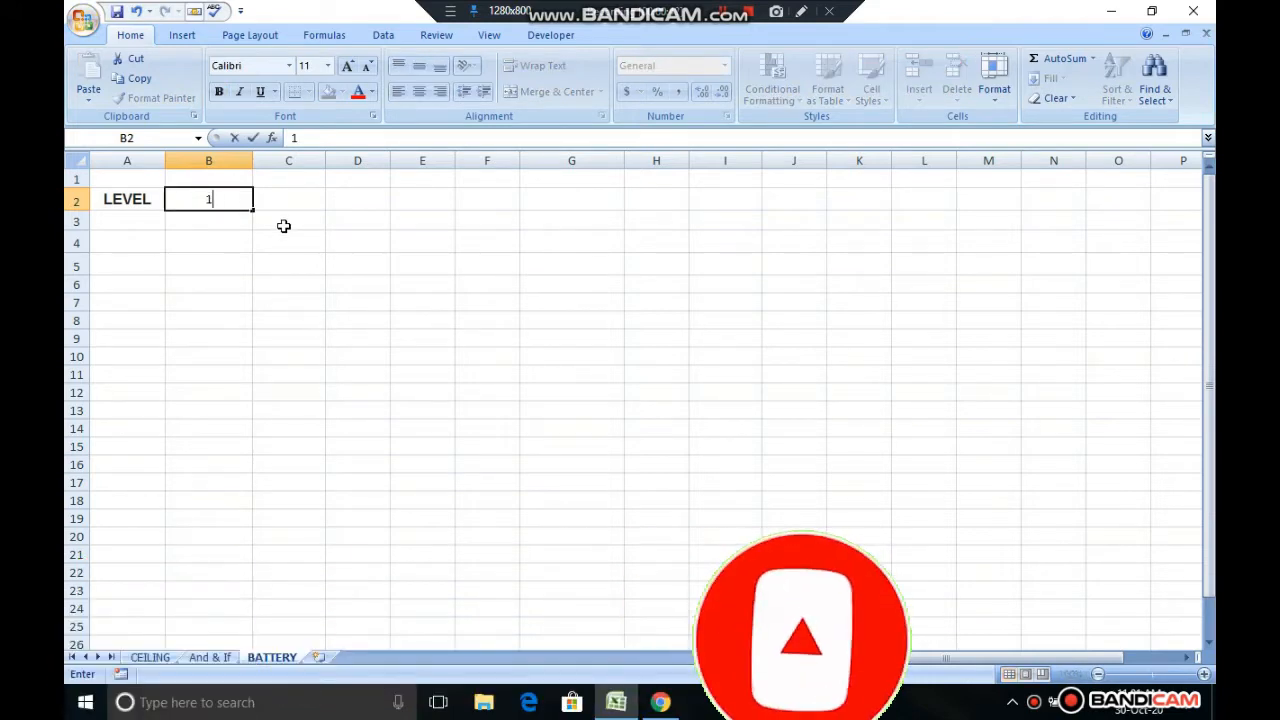
left_click(289, 199)
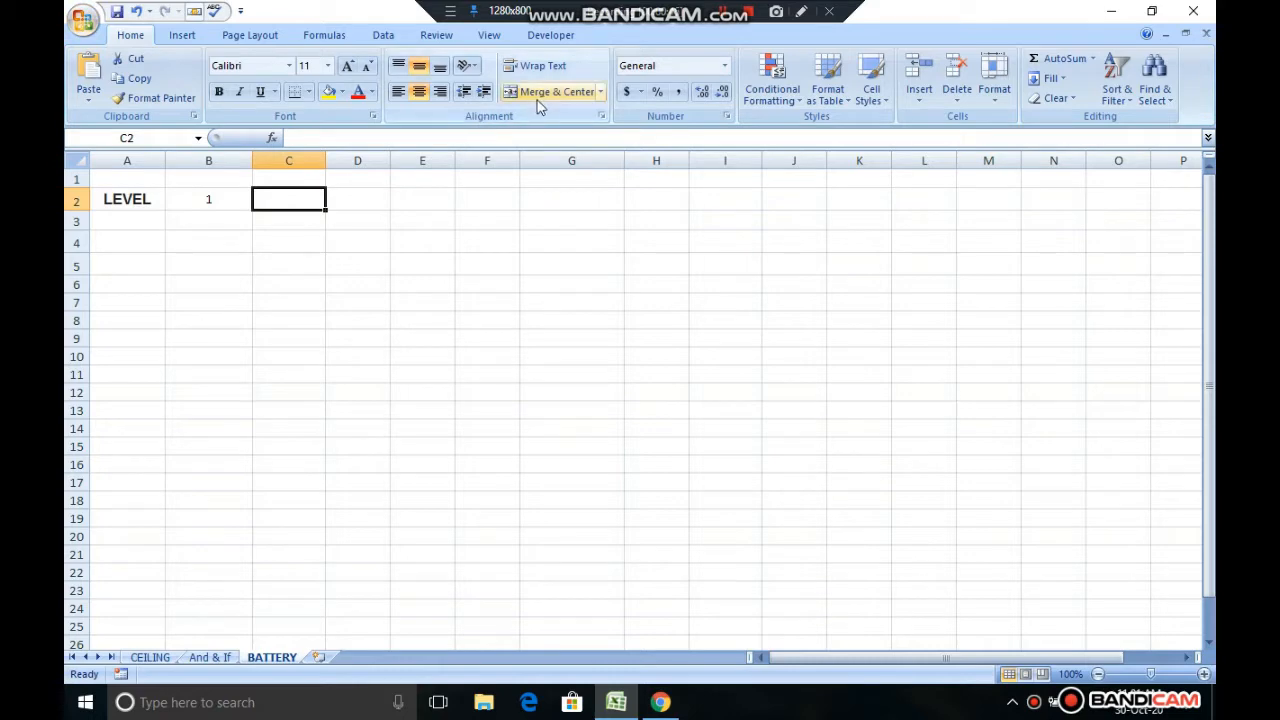
Step: Insert a spinner form control beside the level value, covering about C2:C4
left_click(551, 38)
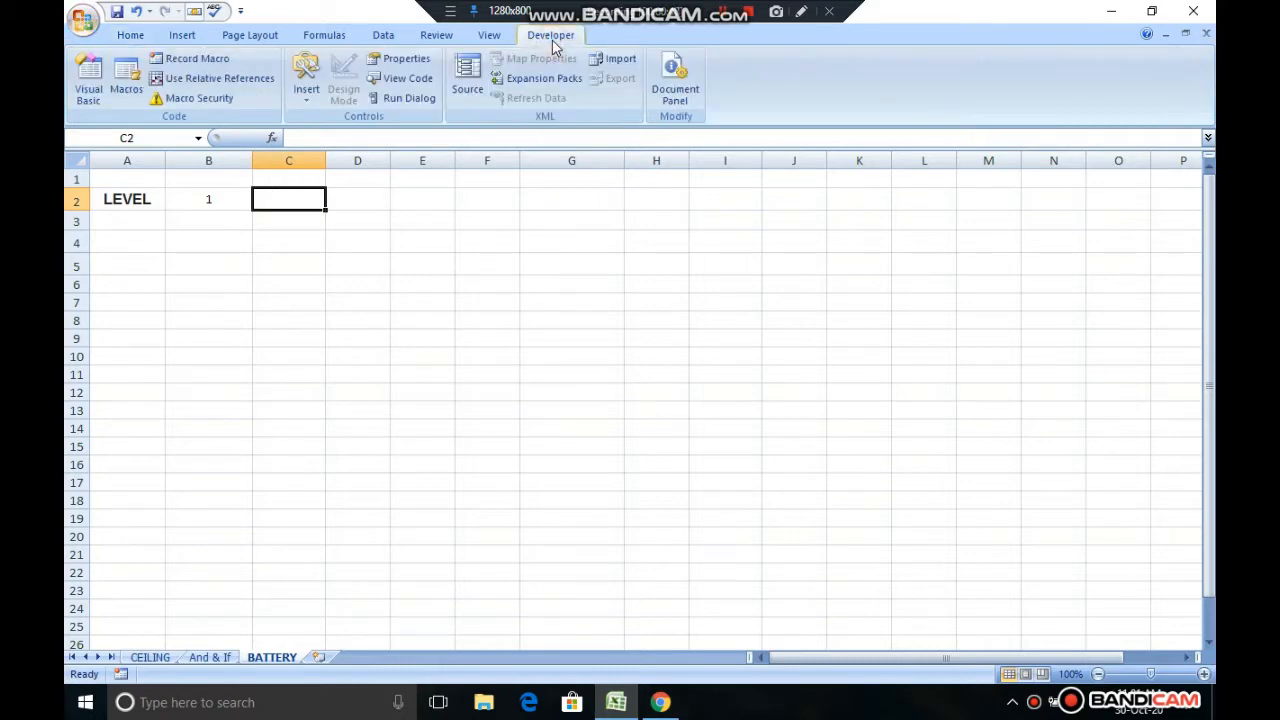
left_click(306, 96)
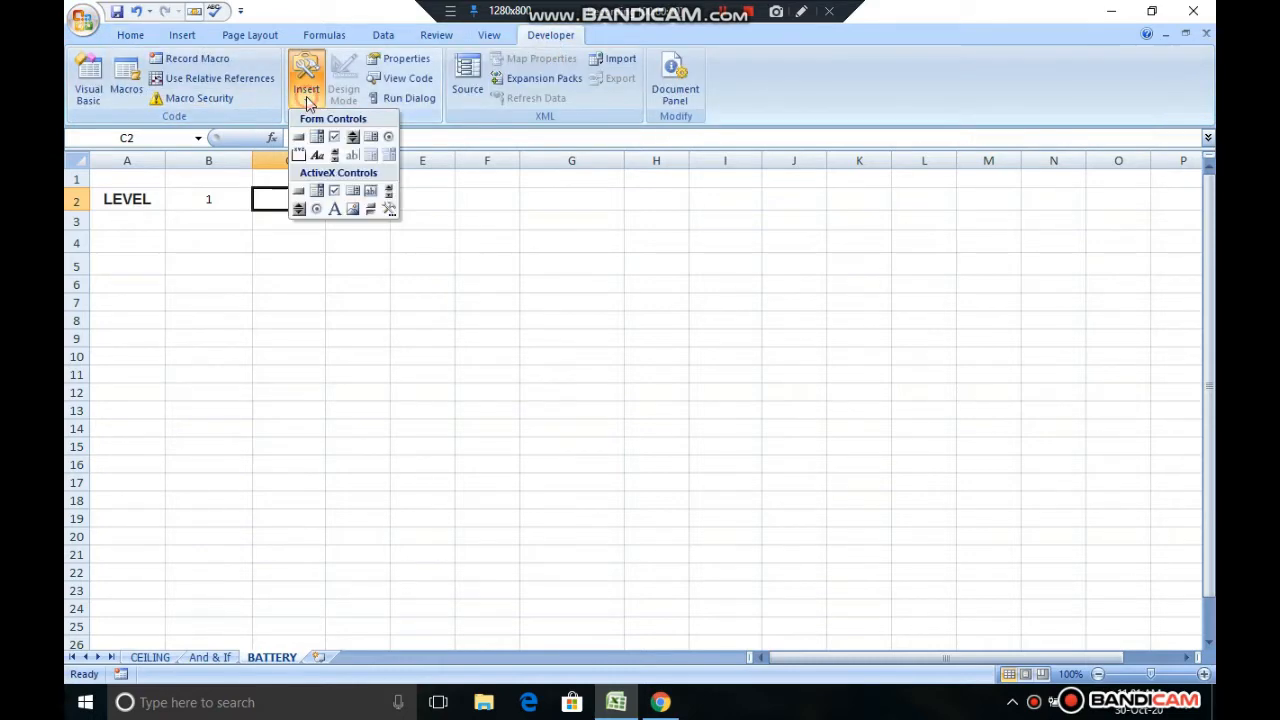
left_click(352, 137)
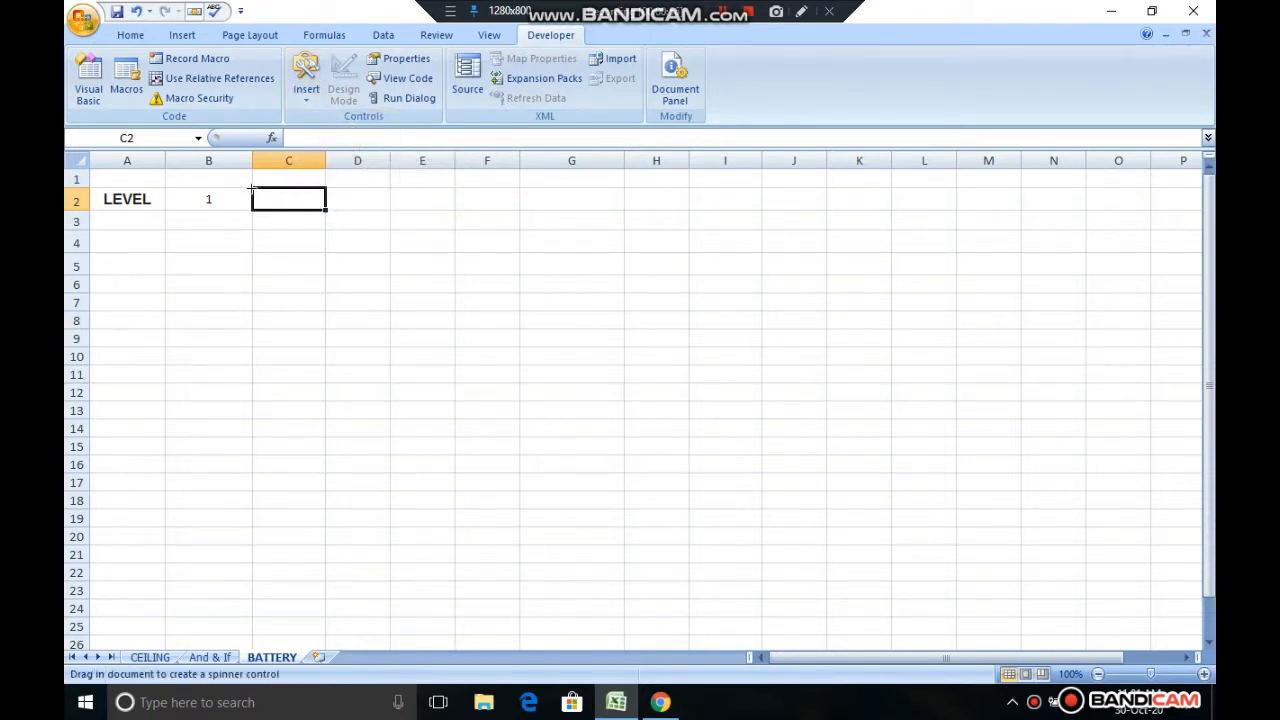
left_click_drag(251, 186, 324, 245)
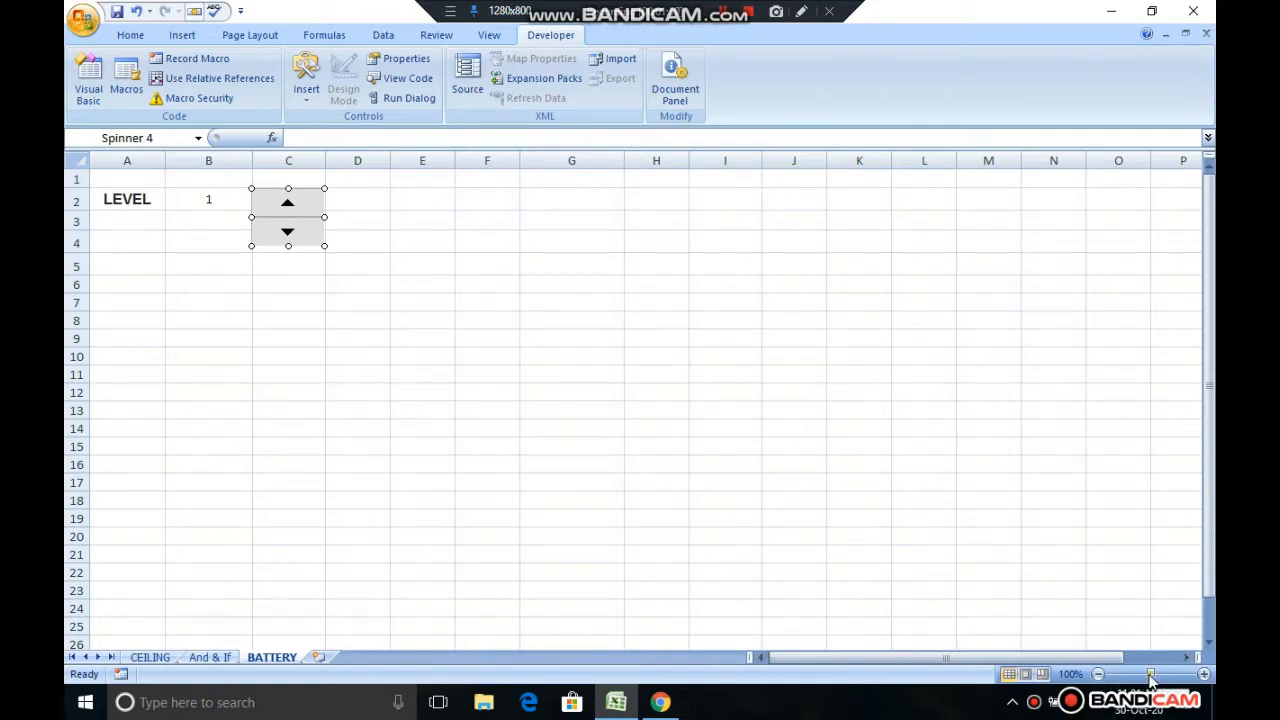
Step: Set the spinner's minimum value to 1 and maximum value to 100, with an incremental change of 1
left_click_drag(1150, 680, 1152, 682)
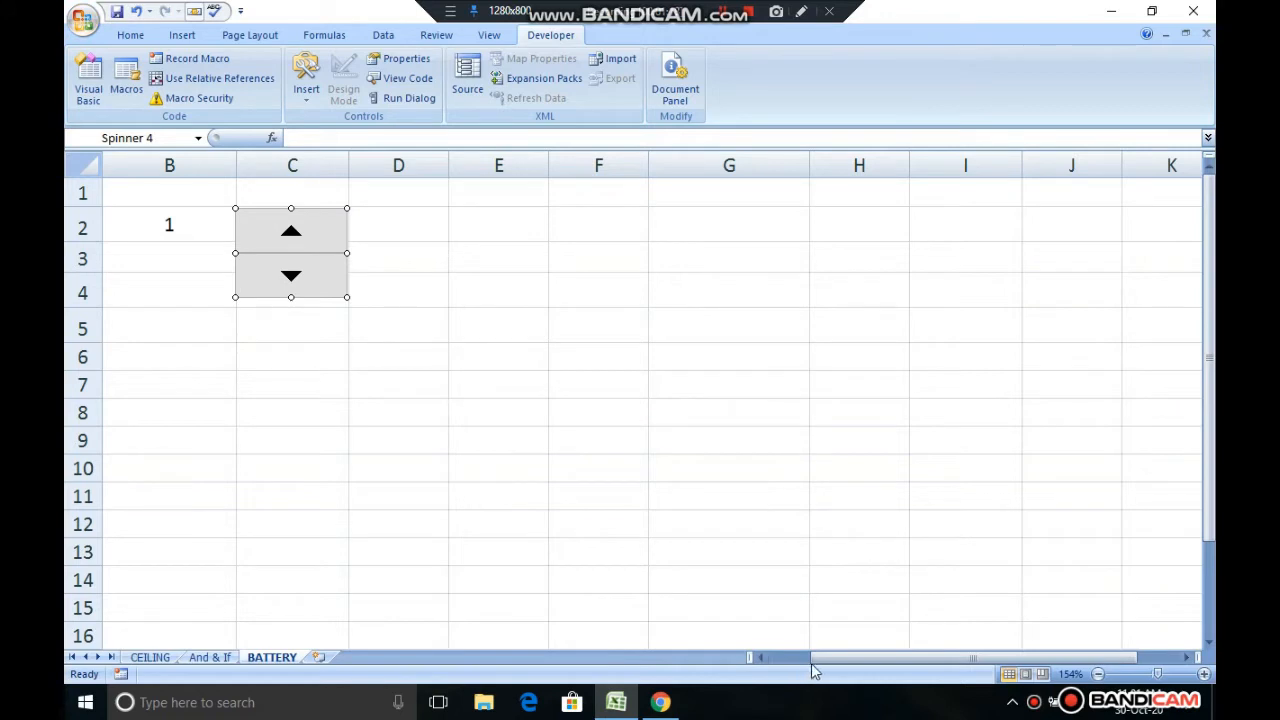
left_click_drag(815, 660, 760, 660)
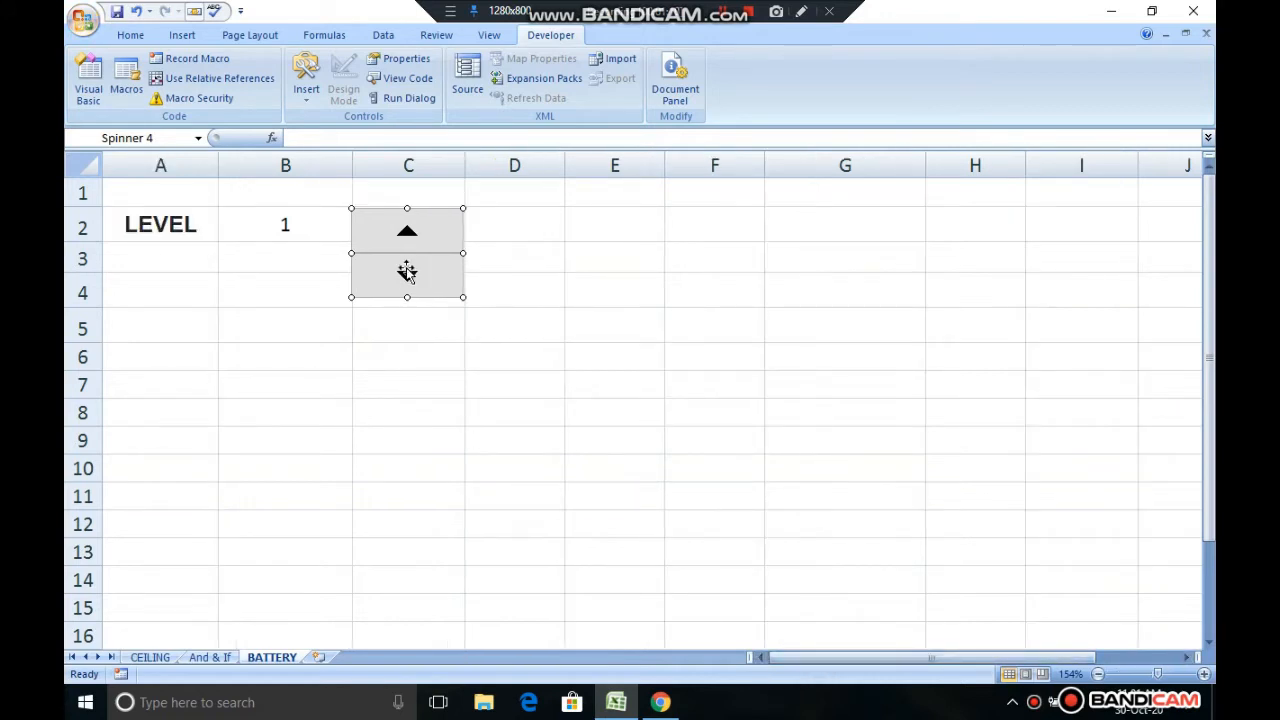
right_click(441, 257)
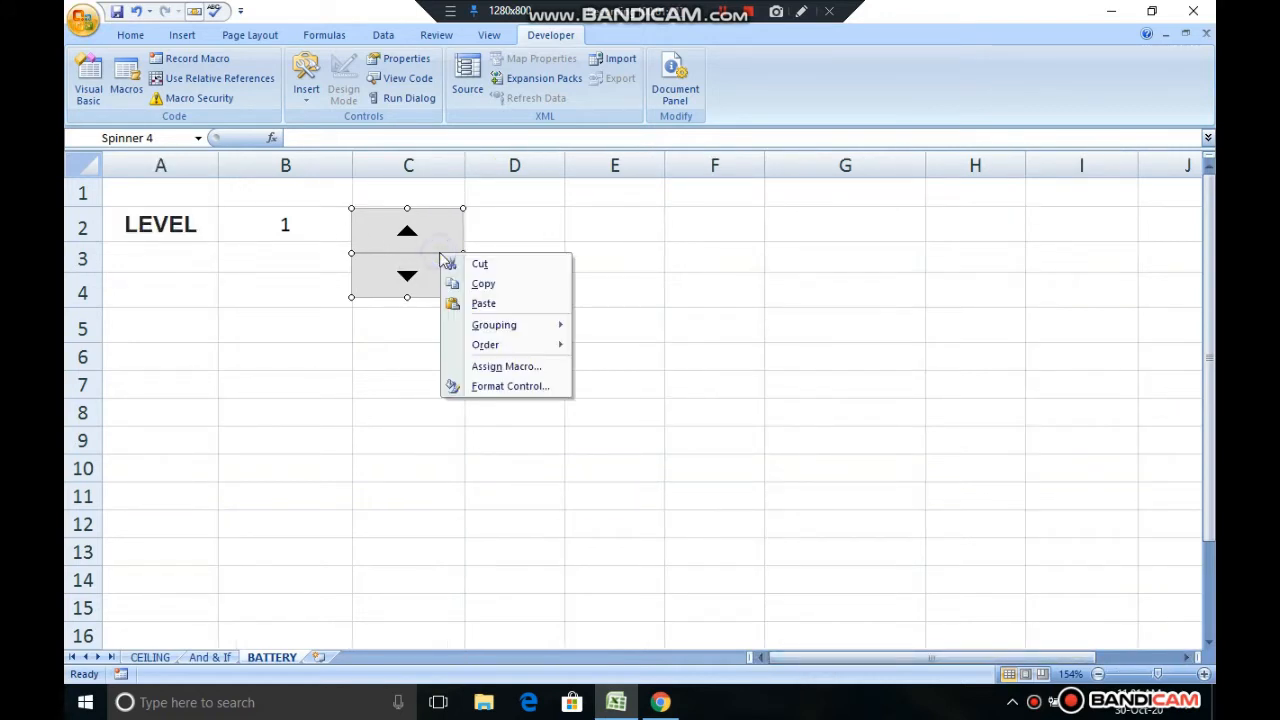
left_click(512, 387)
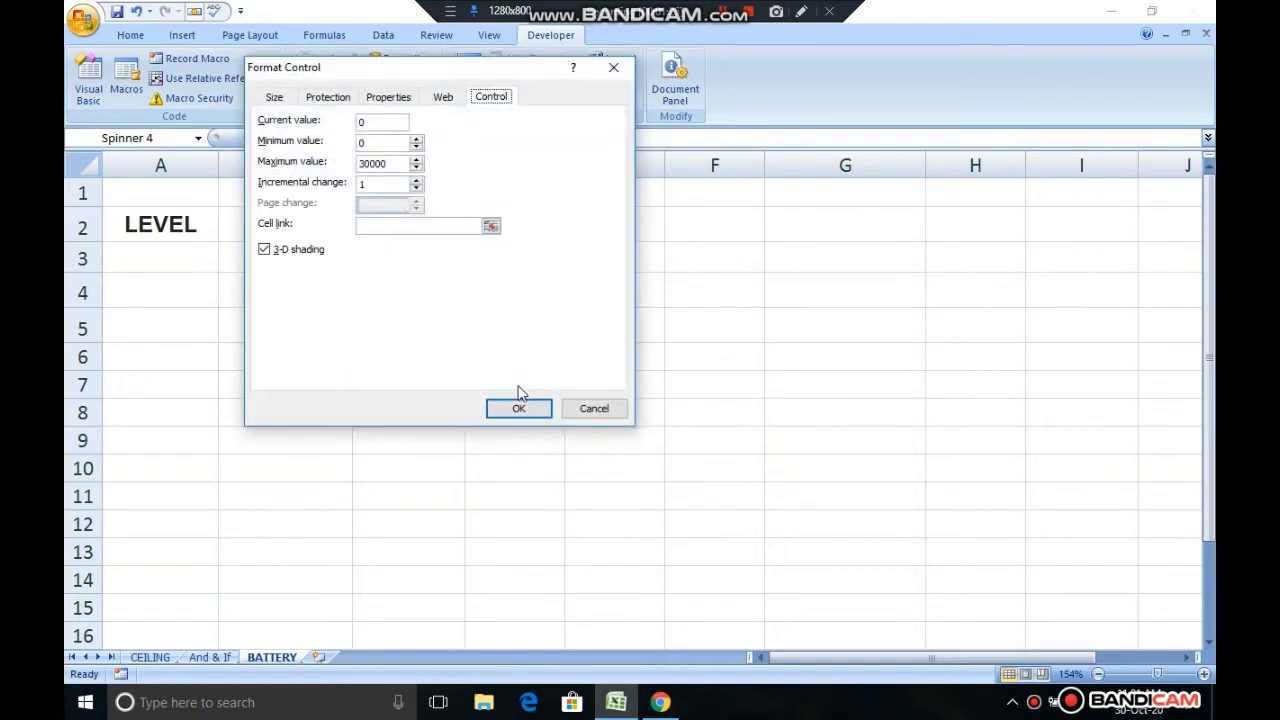
left_click(380, 145)
left_click(379, 161)
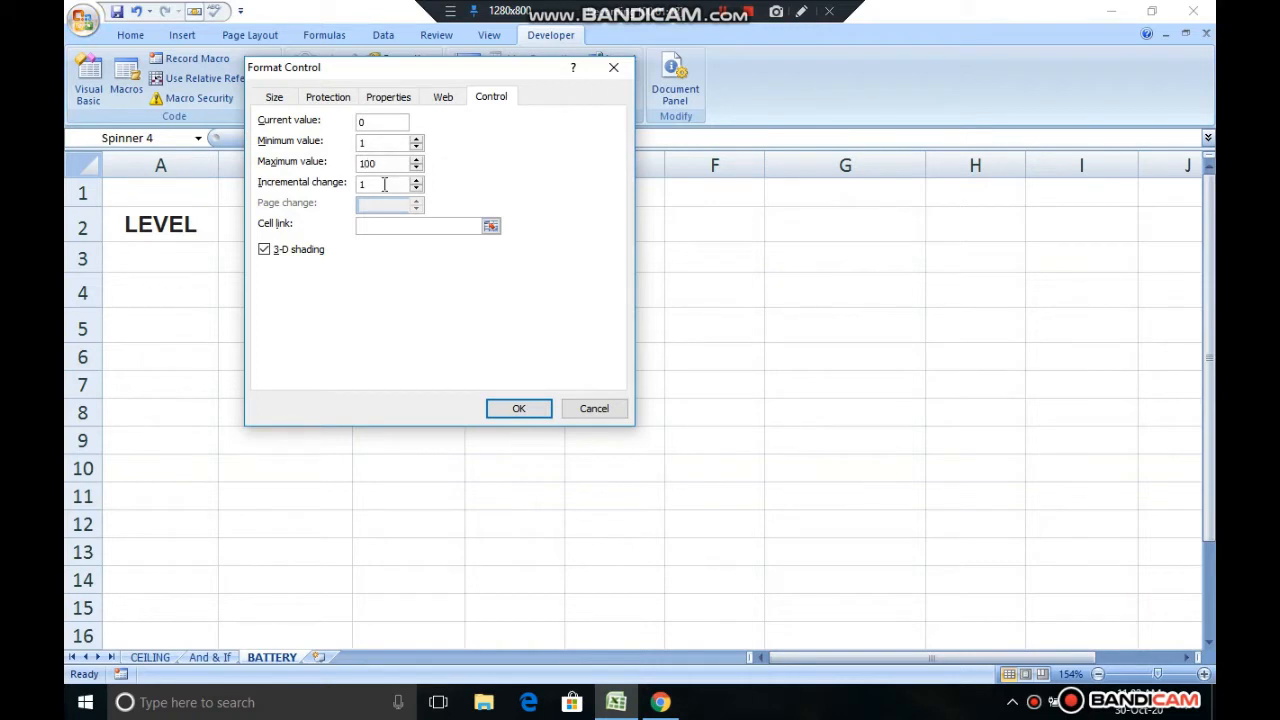
left_click(384, 184)
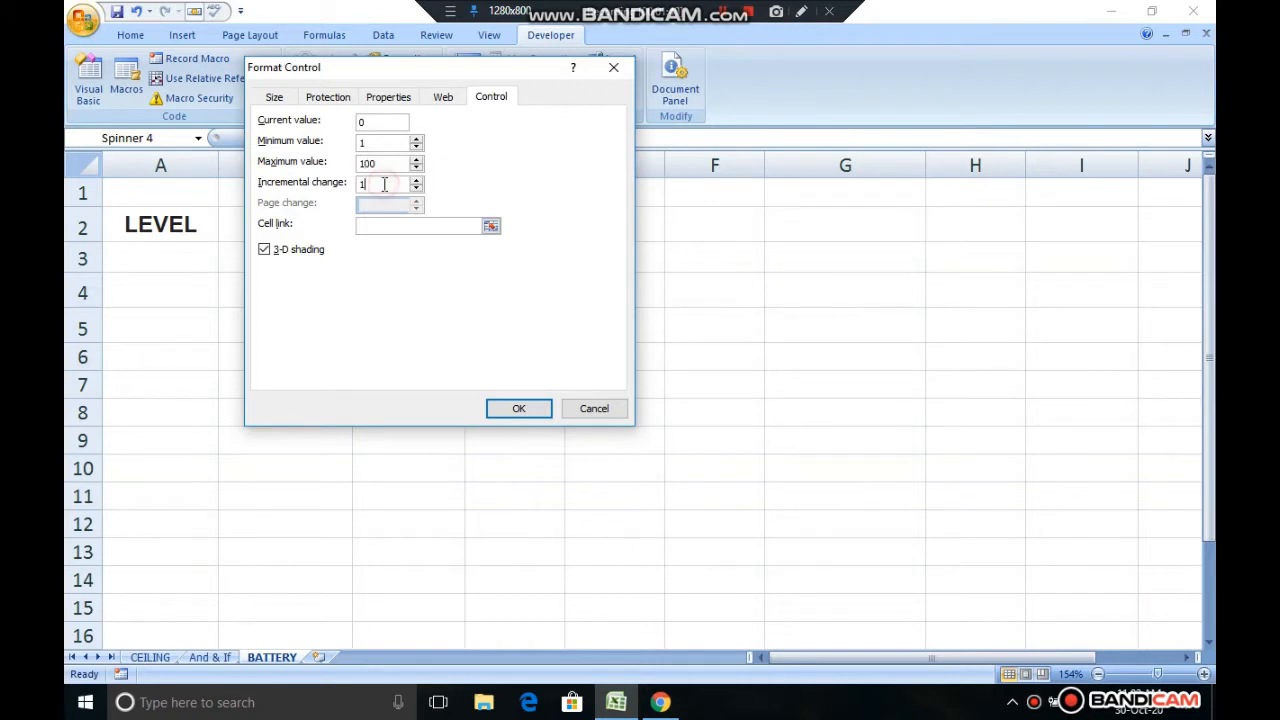
Step: Link the spinner to cell $B$2 and apply the control settings
left_click(466, 226)
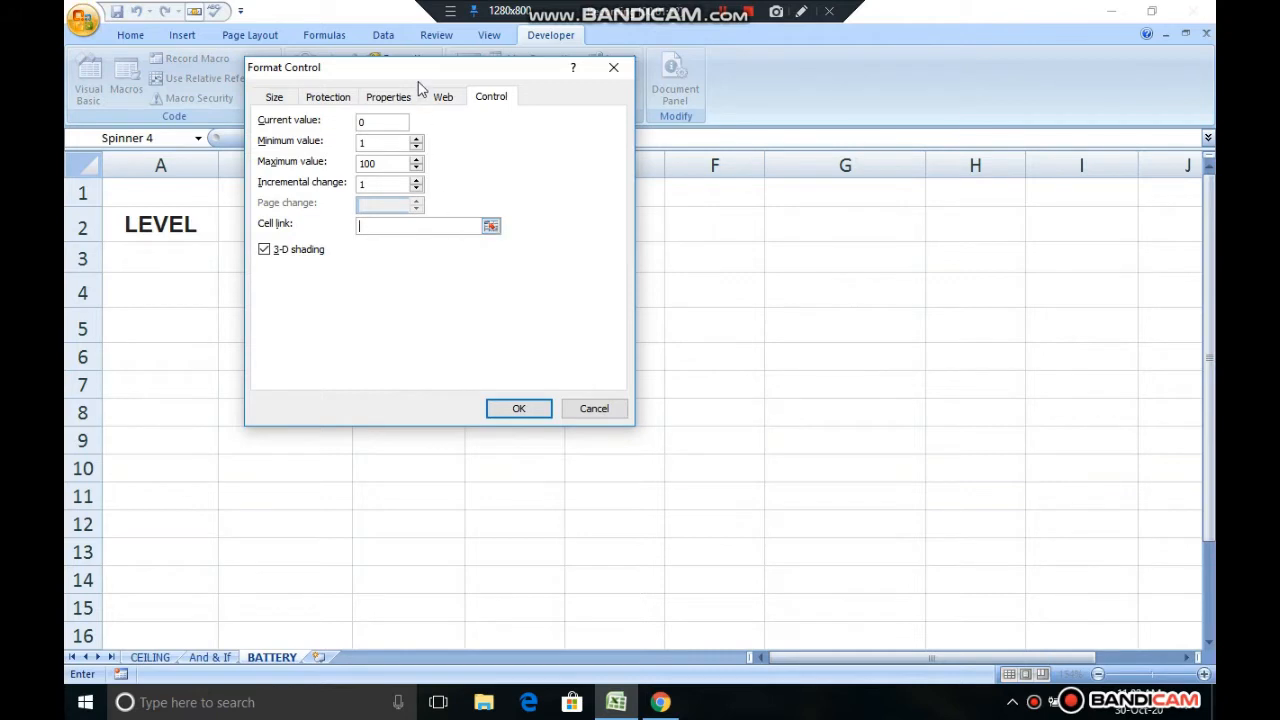
left_click_drag(412, 73, 522, 106)
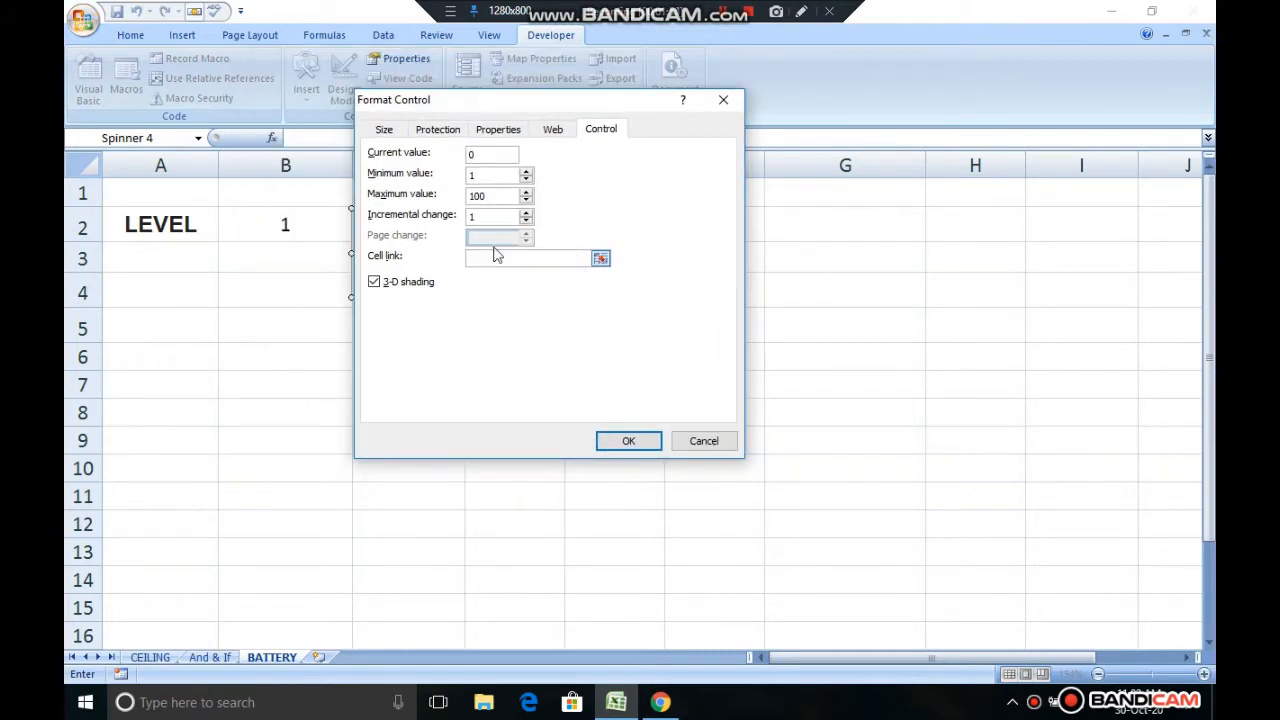
left_click(285, 227)
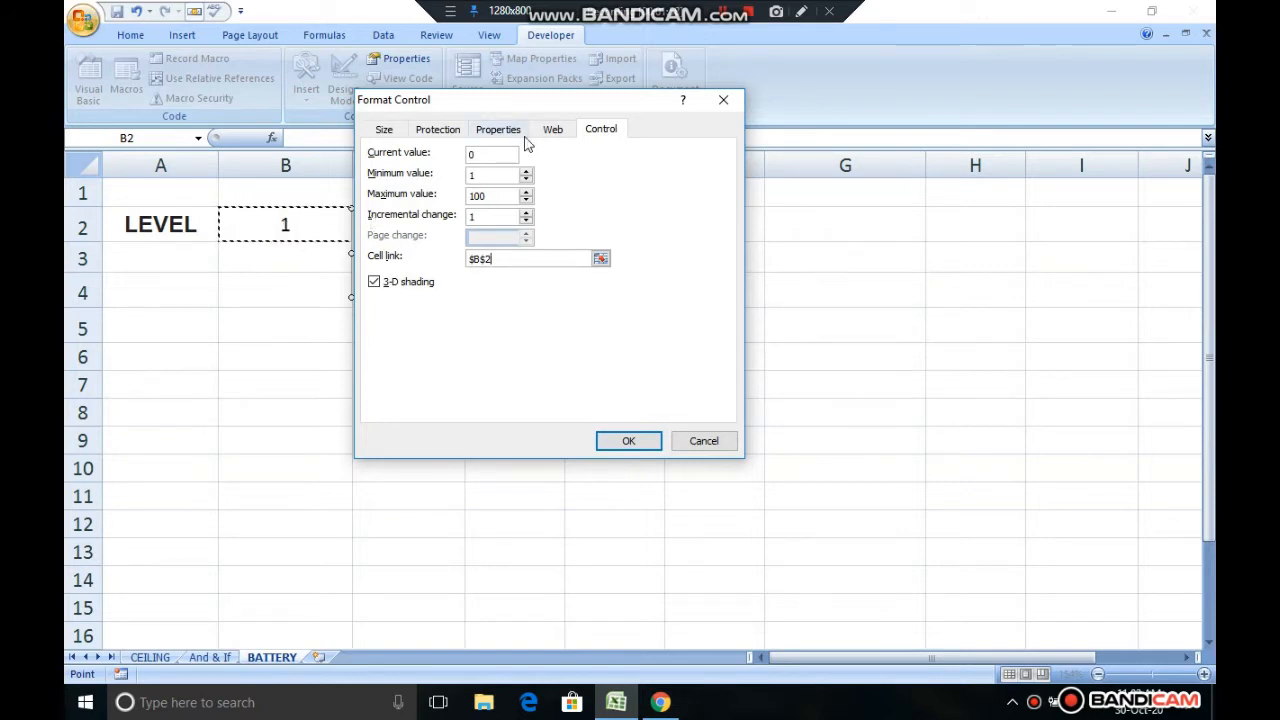
left_click(629, 440)
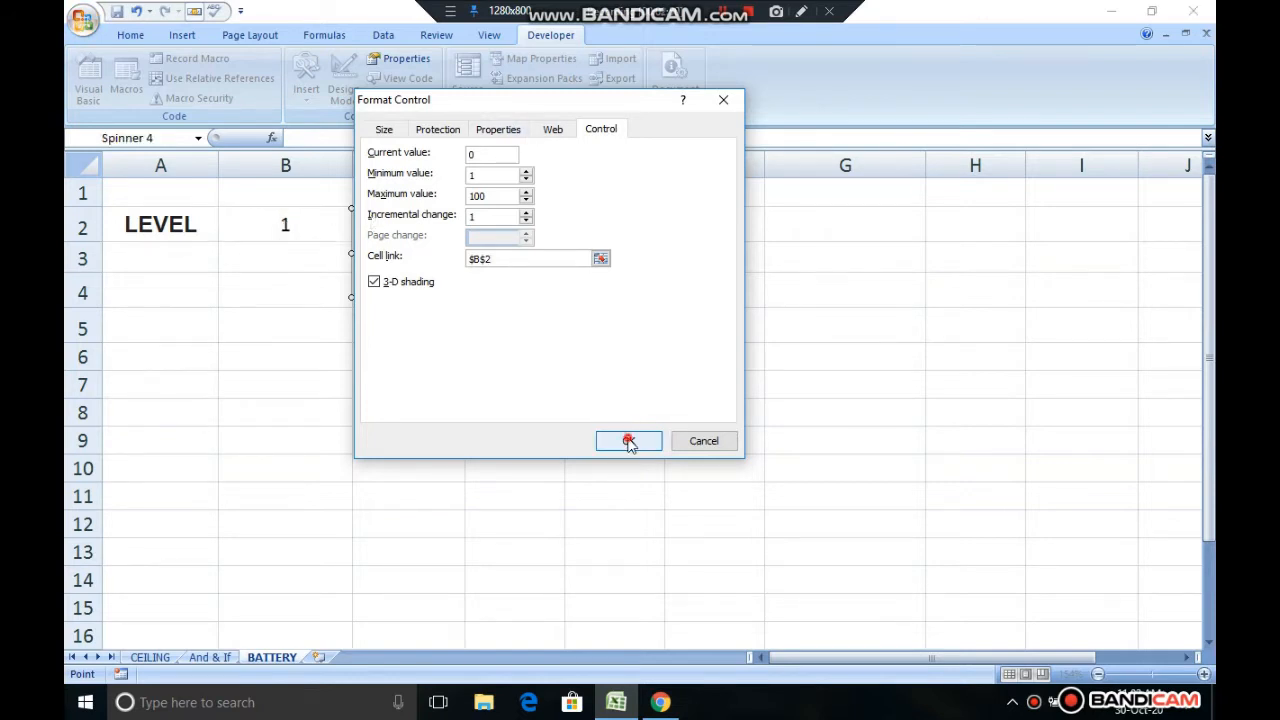
Step: Deselect the spinner and test it in both directions, bringing the level in B2 to 11
left_click(423, 334)
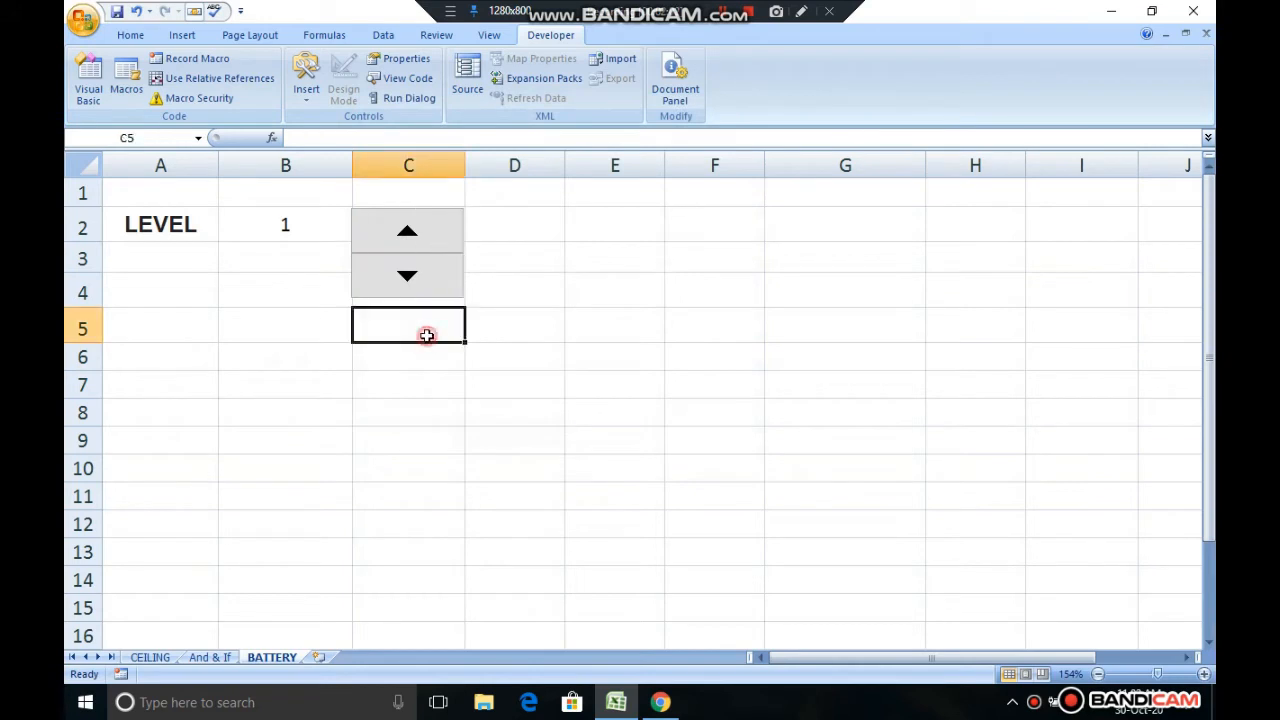
left_click(408, 234)
left_click(411, 275)
left_click(414, 240)
left_click(412, 238)
left_click(412, 238)
left_click(410, 237)
left_click(410, 237)
left_click(410, 237)
left_click(411, 238)
left_click(412, 282)
left_click(420, 234)
Step: Enter the labels UPPER CAP, LEVEL, REMAINING and LOWER CAP down cells G2 to G5
left_click(945, 215)
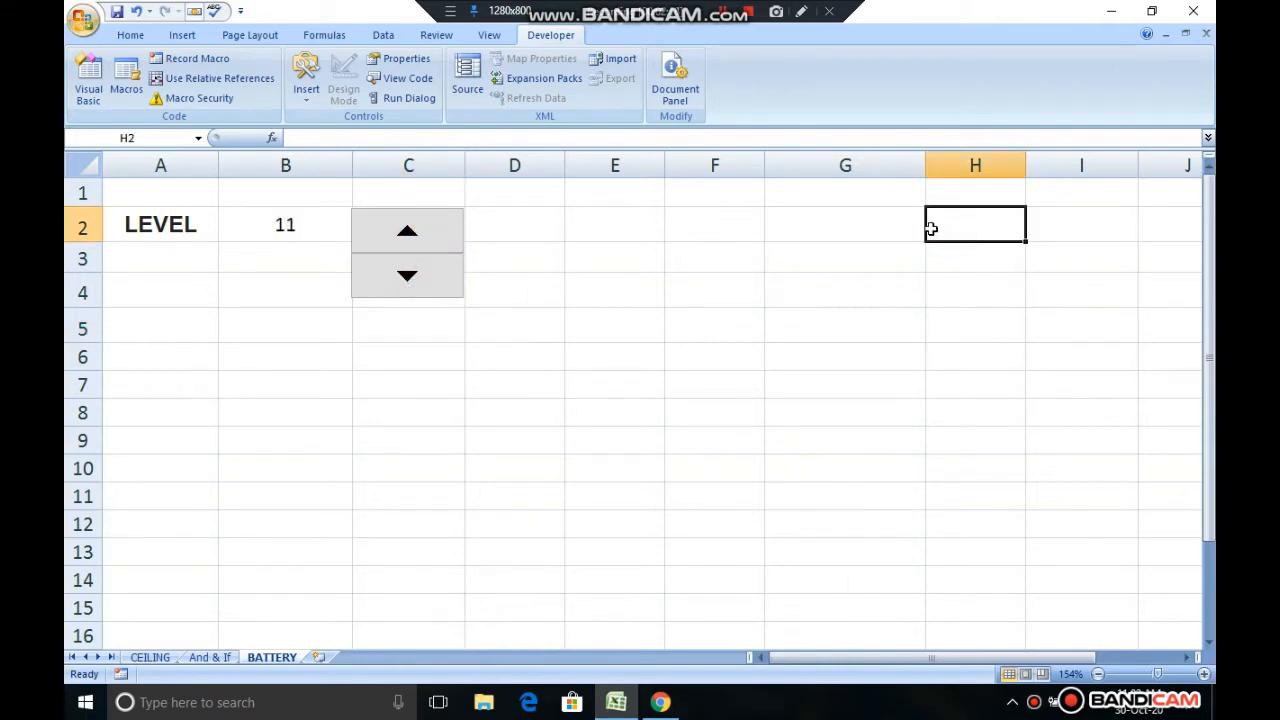
left_click(866, 234)
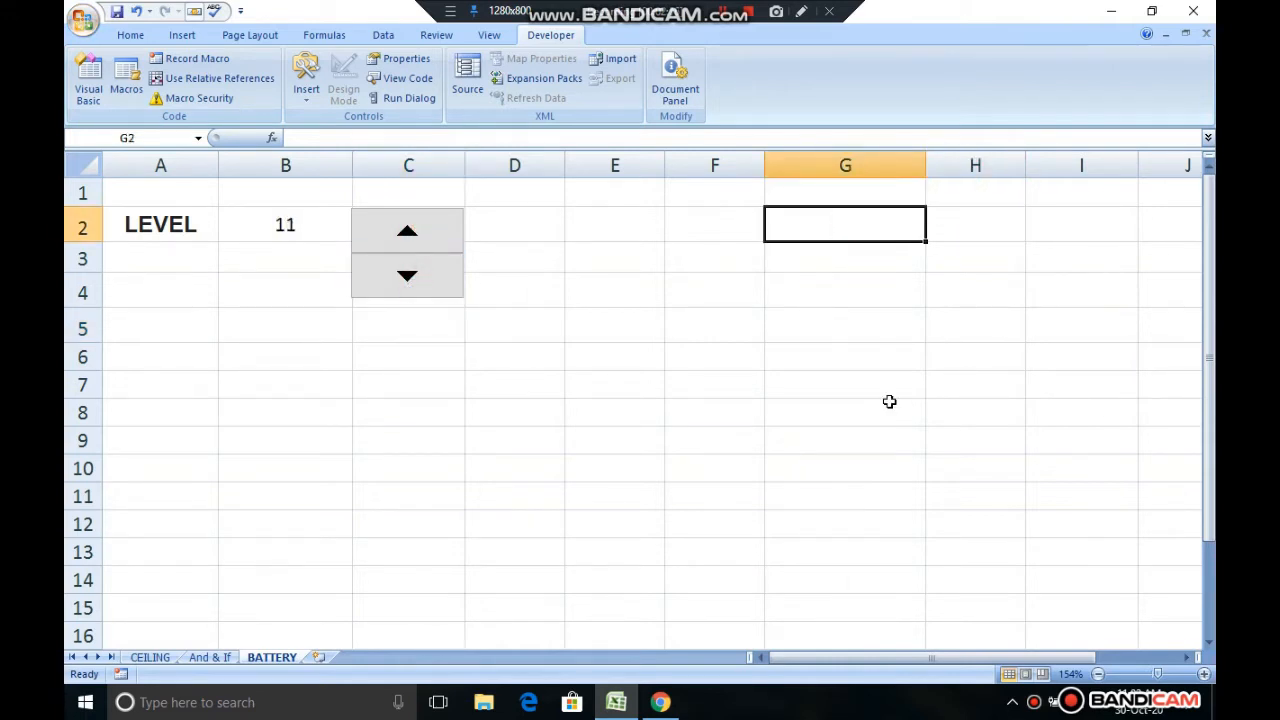
type("UPPER CAP")
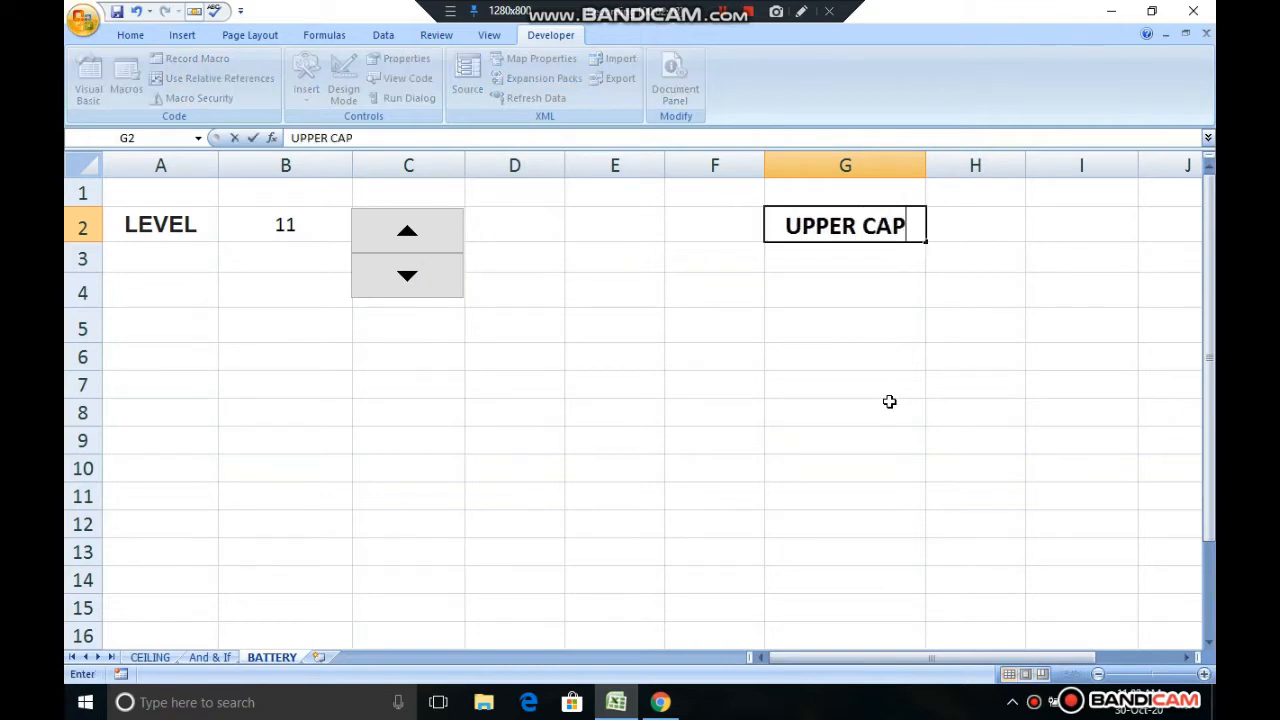
left_click(829, 266)
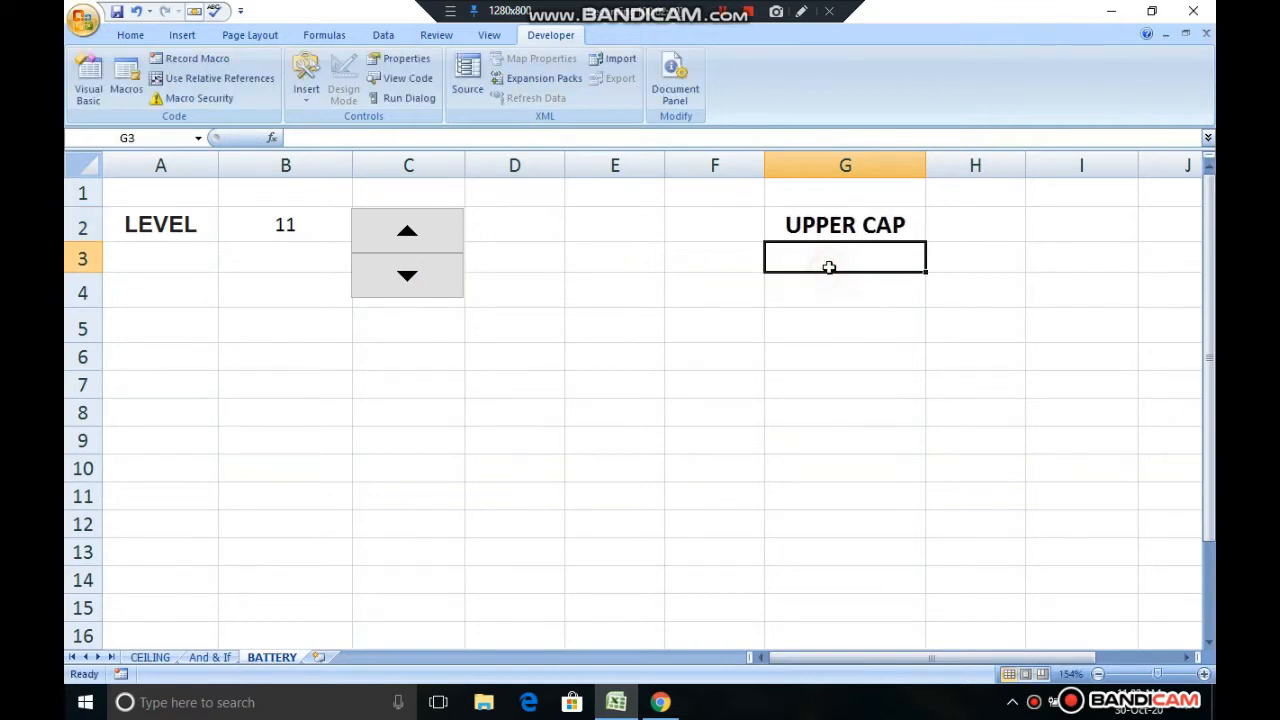
type("LEVEL")
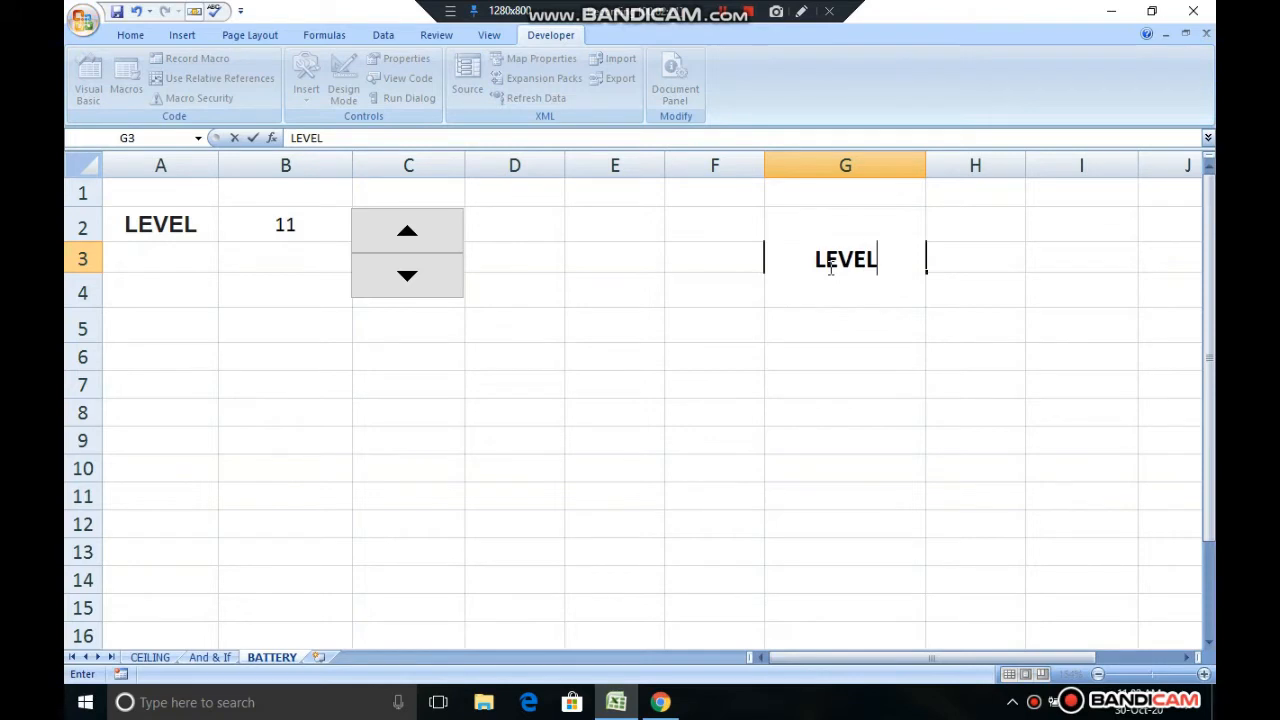
left_click(860, 312)
left_click(856, 291)
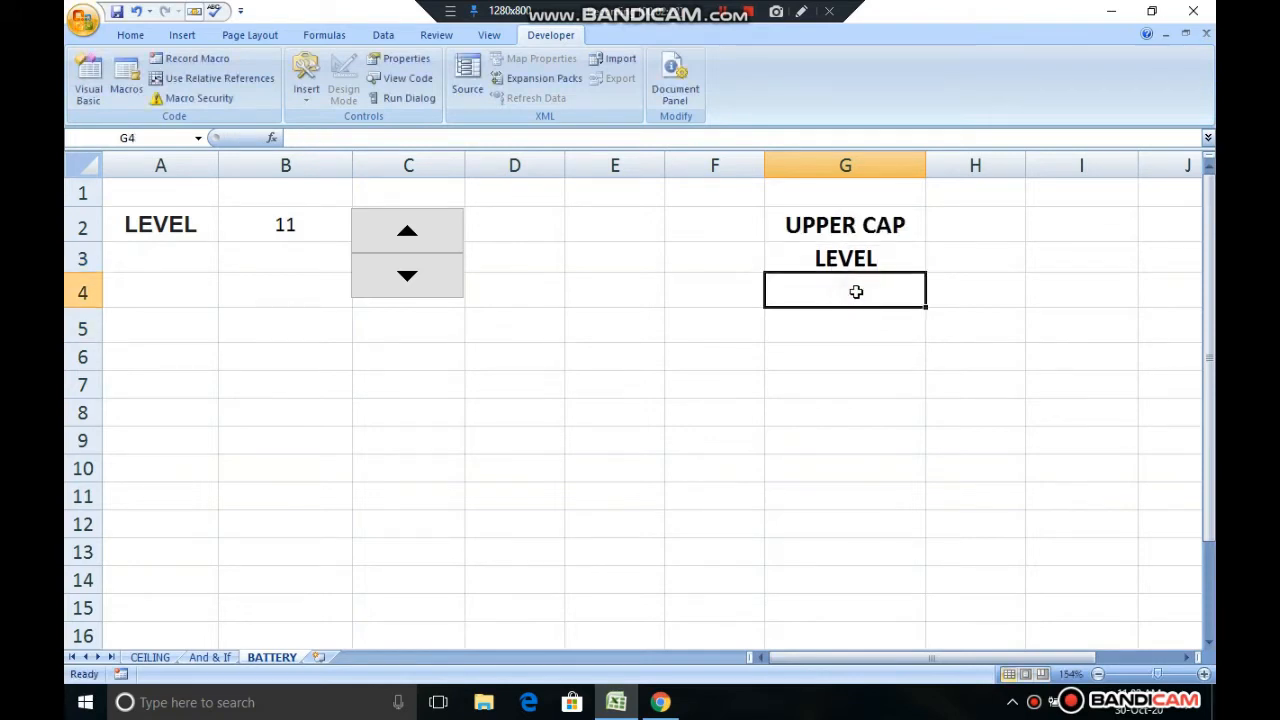
type("REMAI")
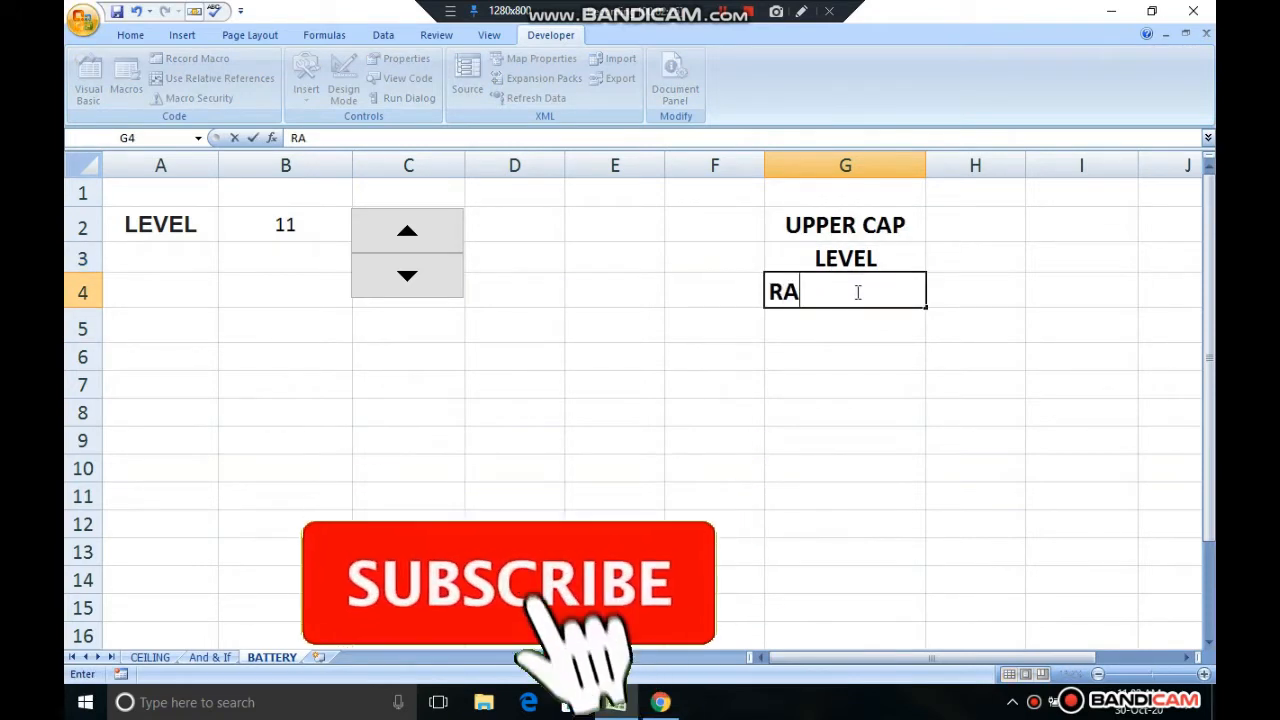
type("NING")
left_click(857, 317)
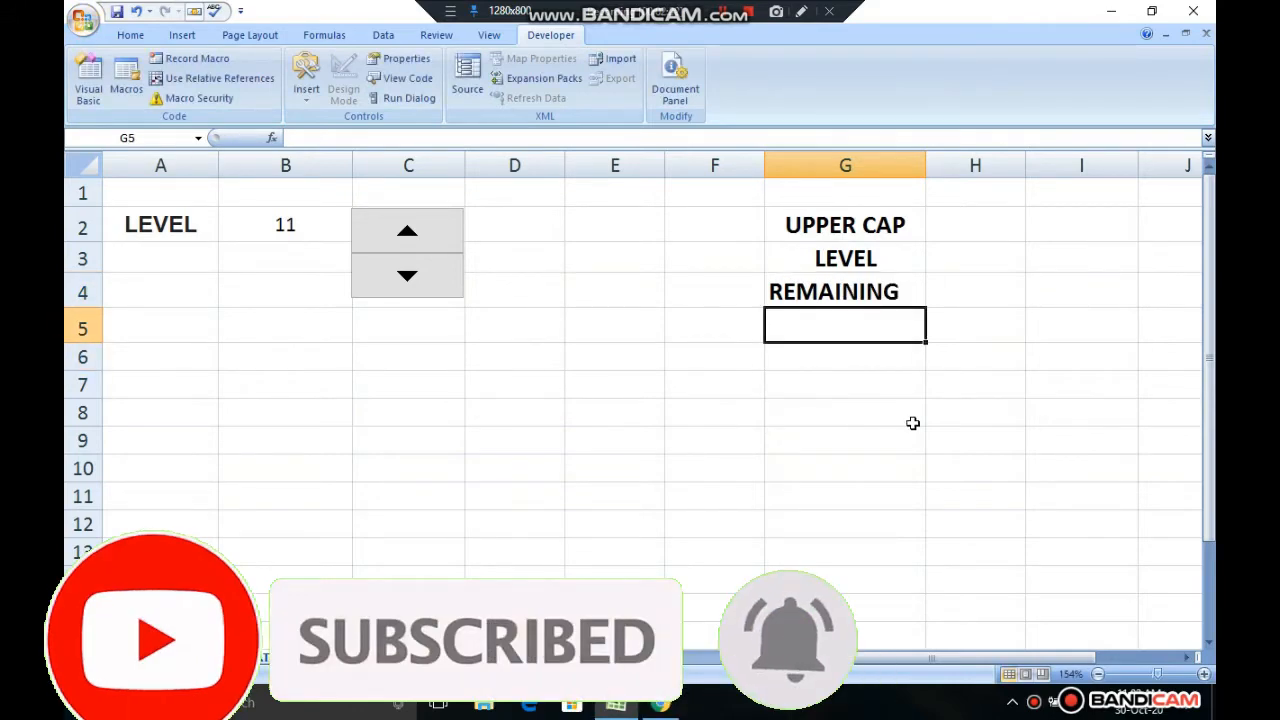
type("LOWER CAP")
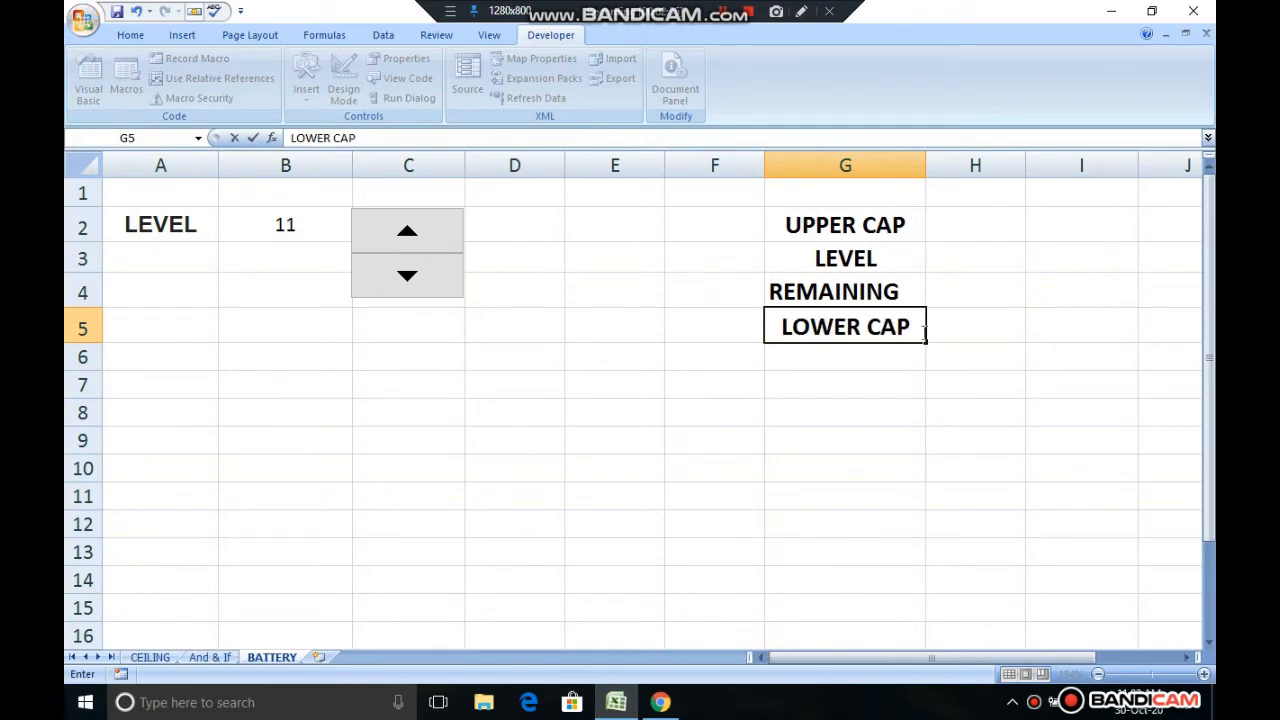
Step: Set the upper cap in H2 to 5 and enter =B2 in H3 for the level
left_click(969, 228)
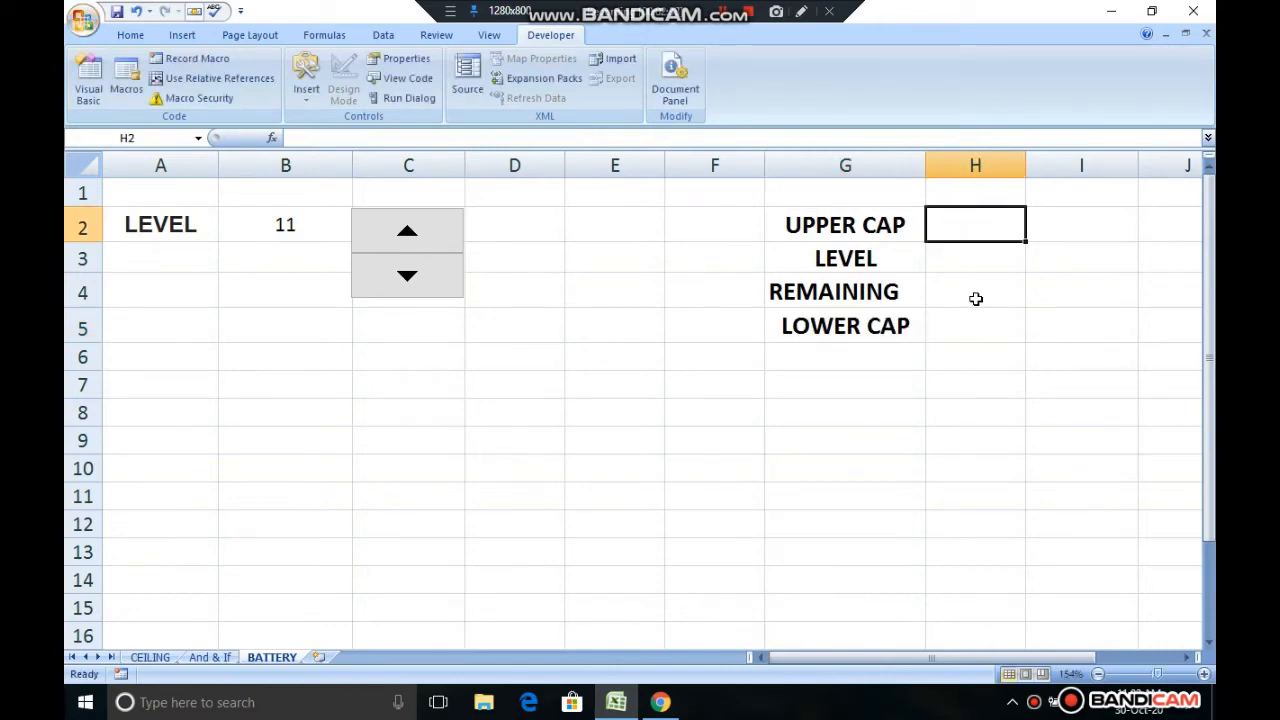
type("5")
left_click(979, 260)
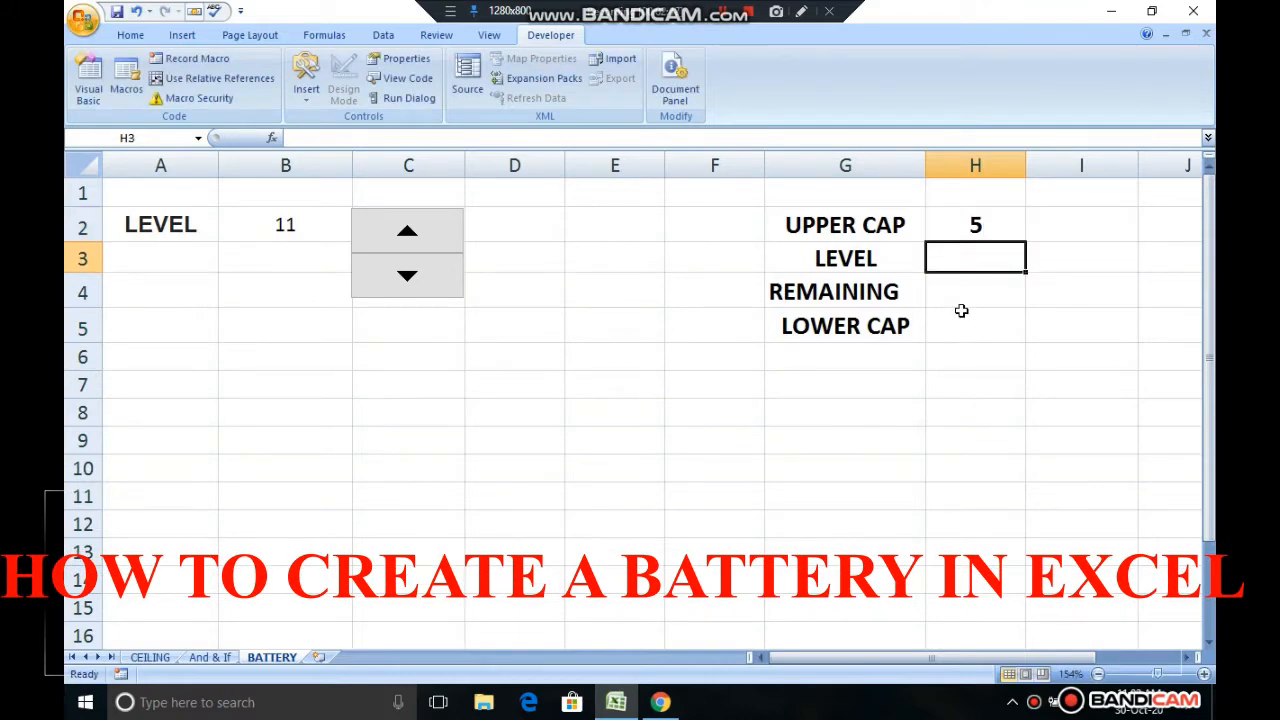
left_click(904, 326)
left_click(967, 256)
type("=")
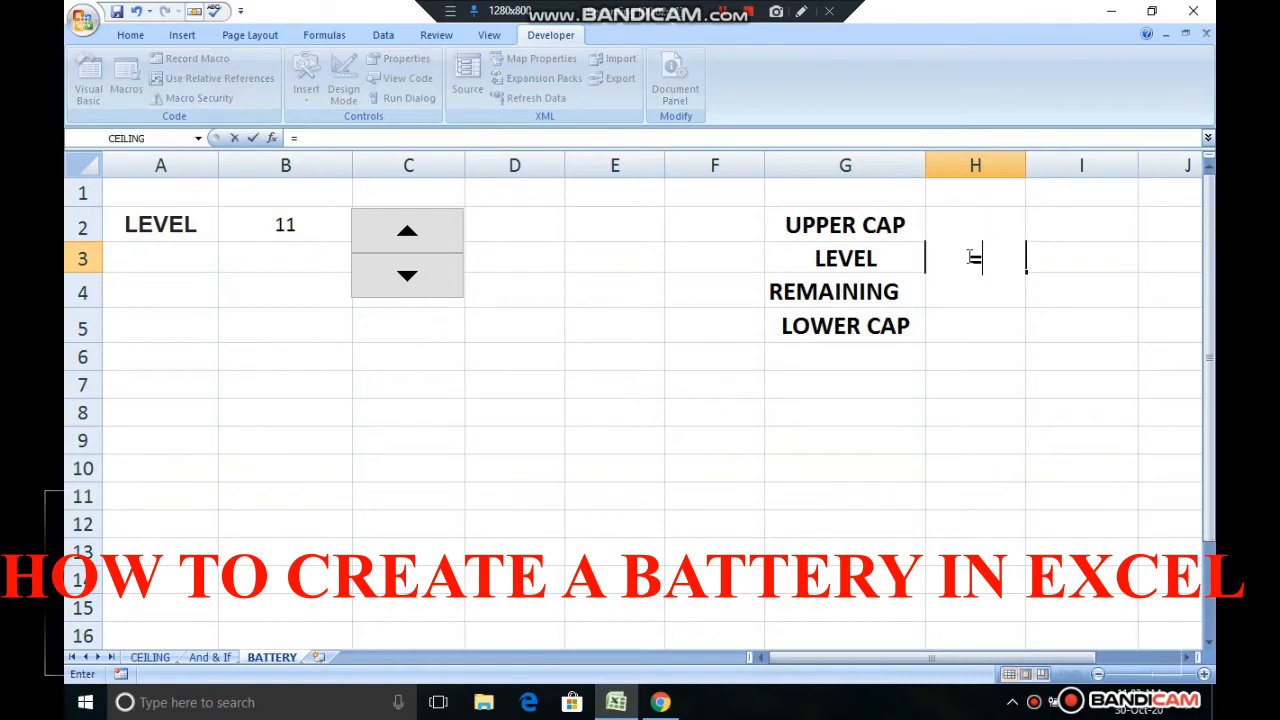
left_click(300, 224)
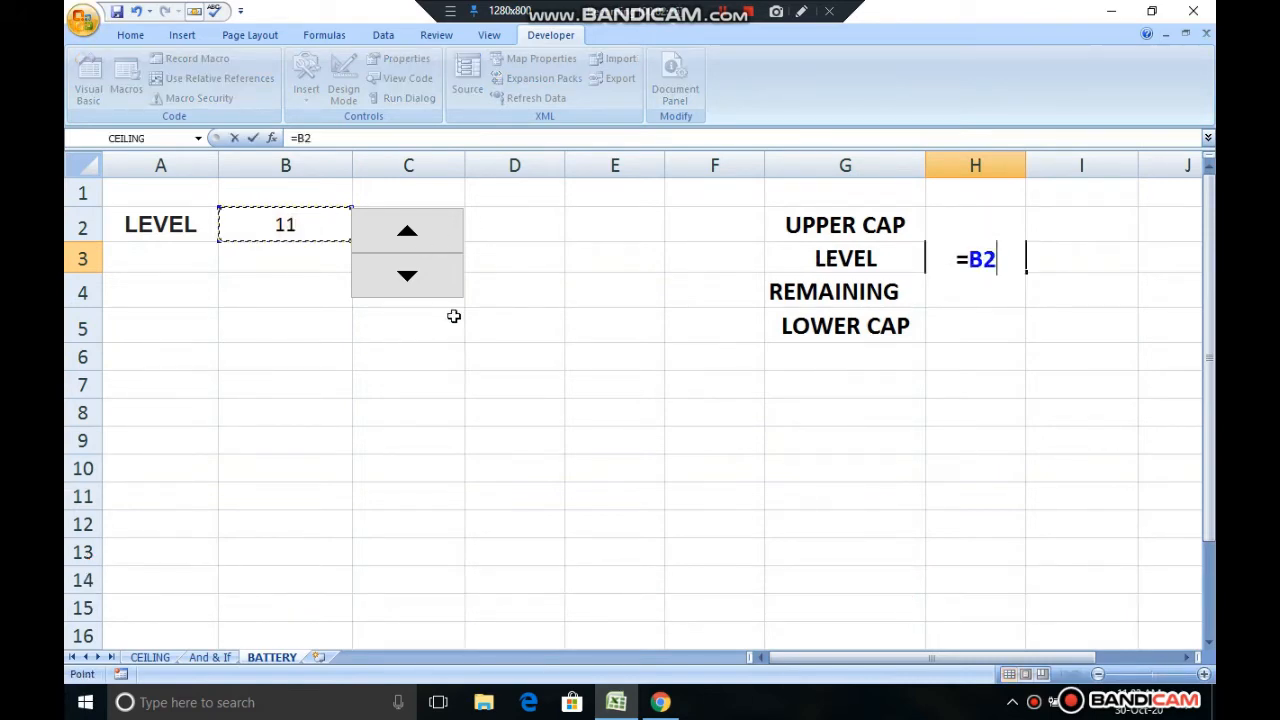
key("Return")
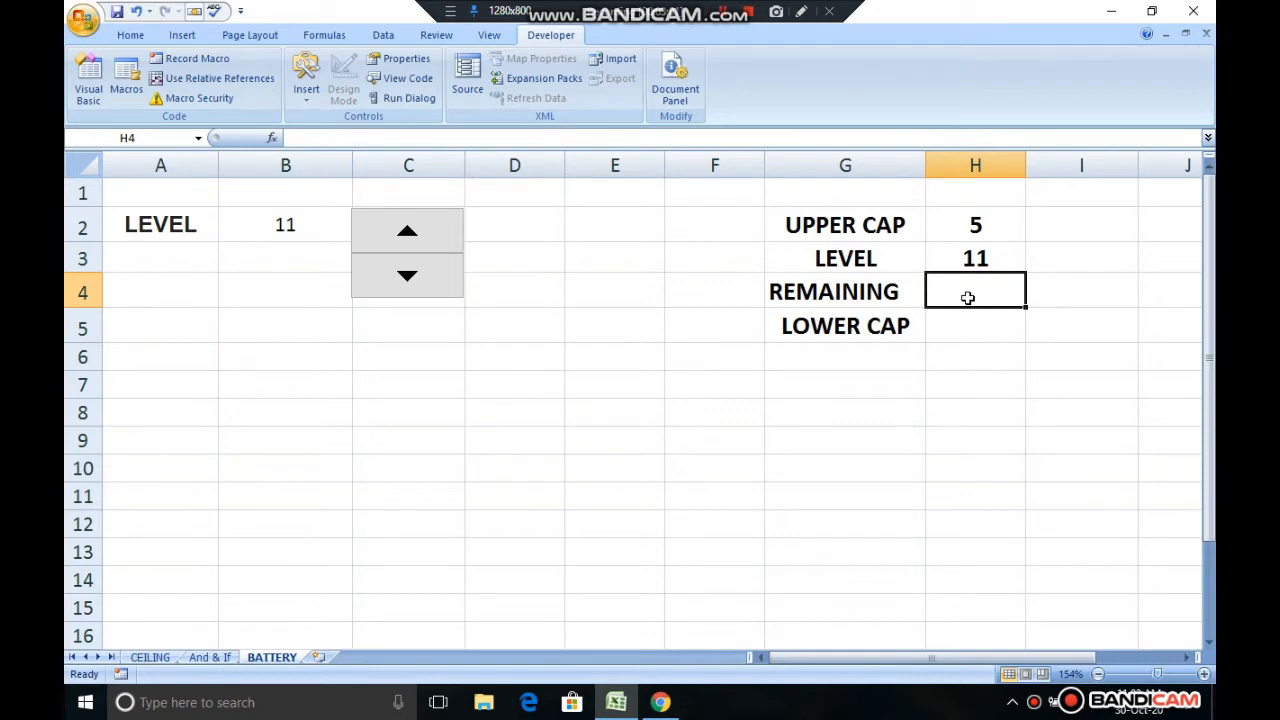
Step: Enter =100-H3 in H4 for the remaining value and set the lower cap in H5 to 5
type("=")
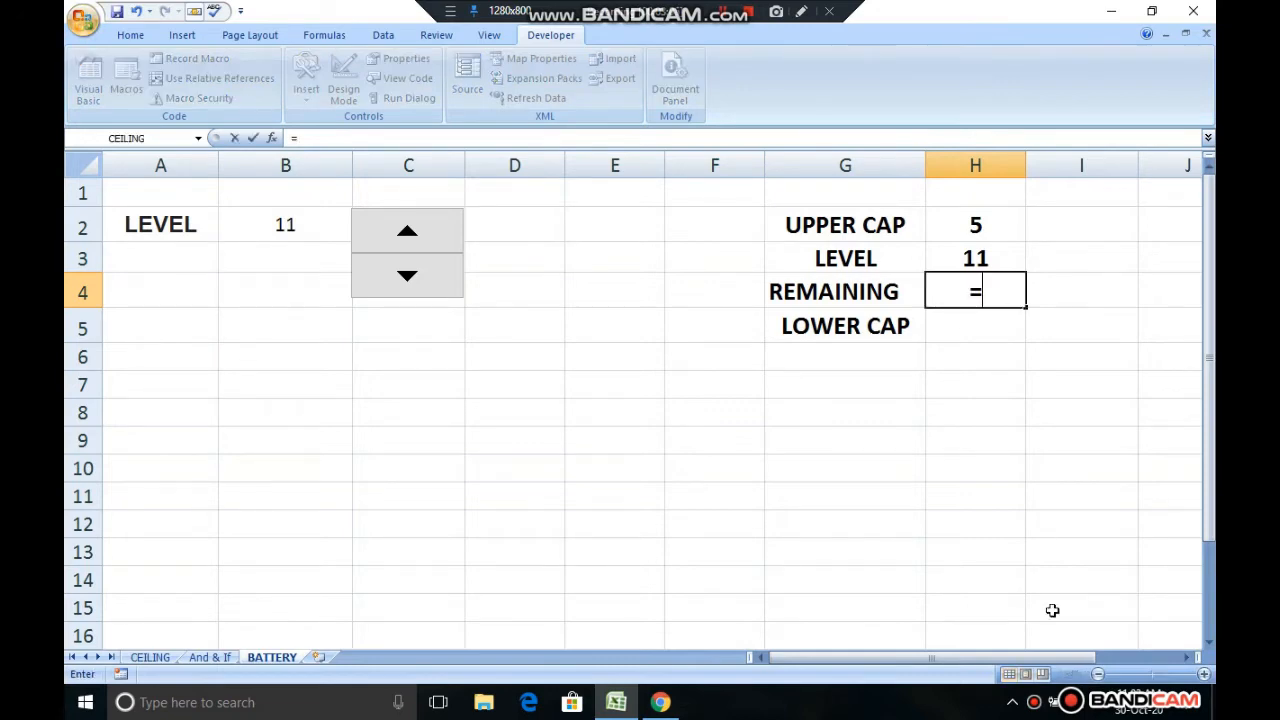
type("100")
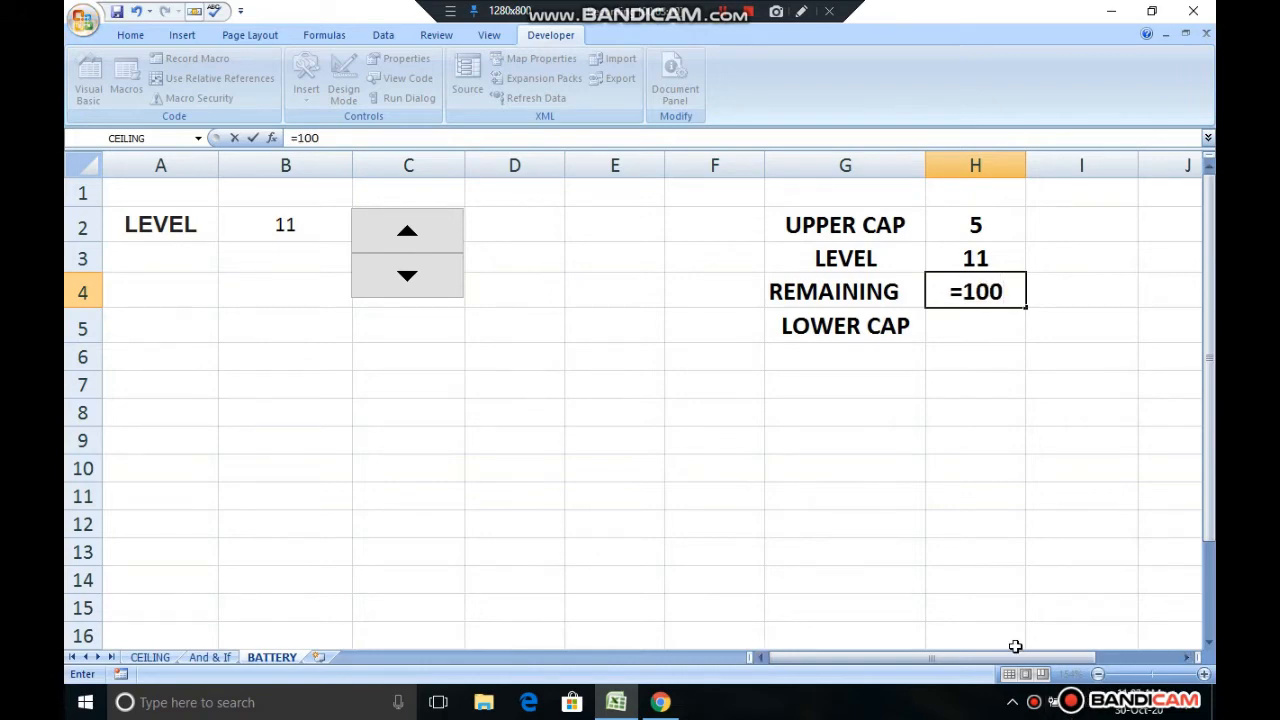
type("-")
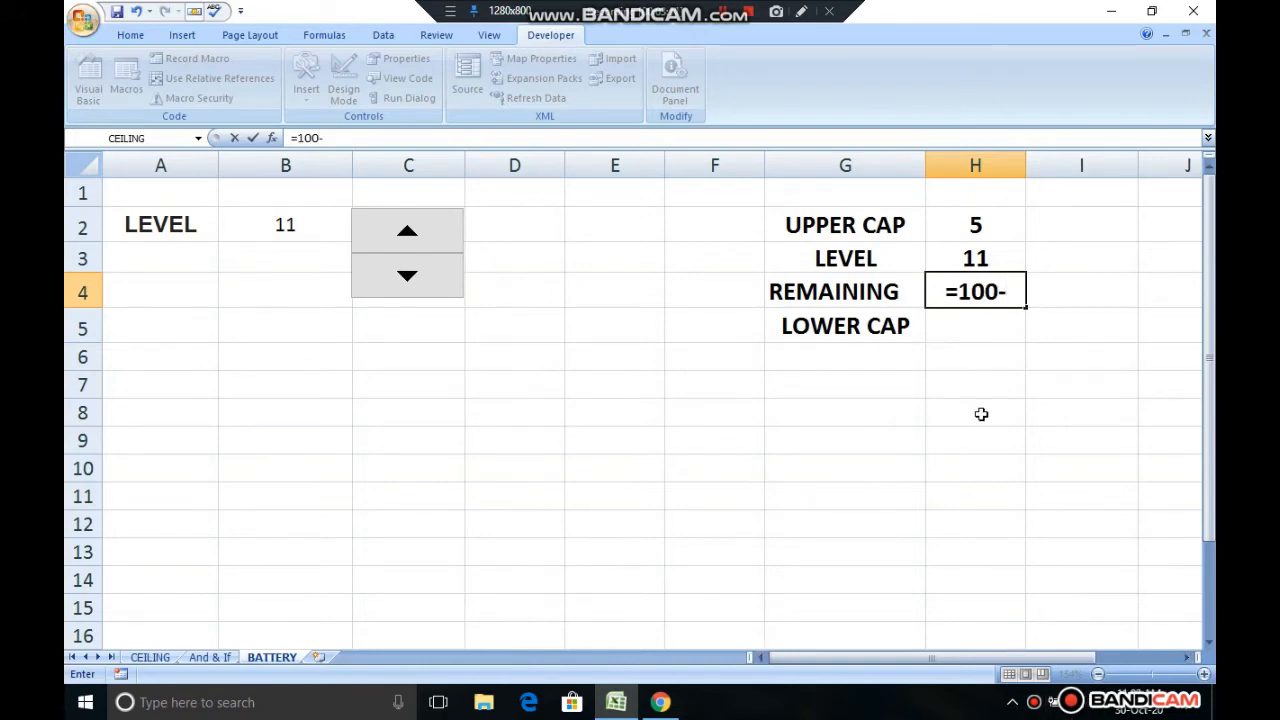
left_click(976, 258)
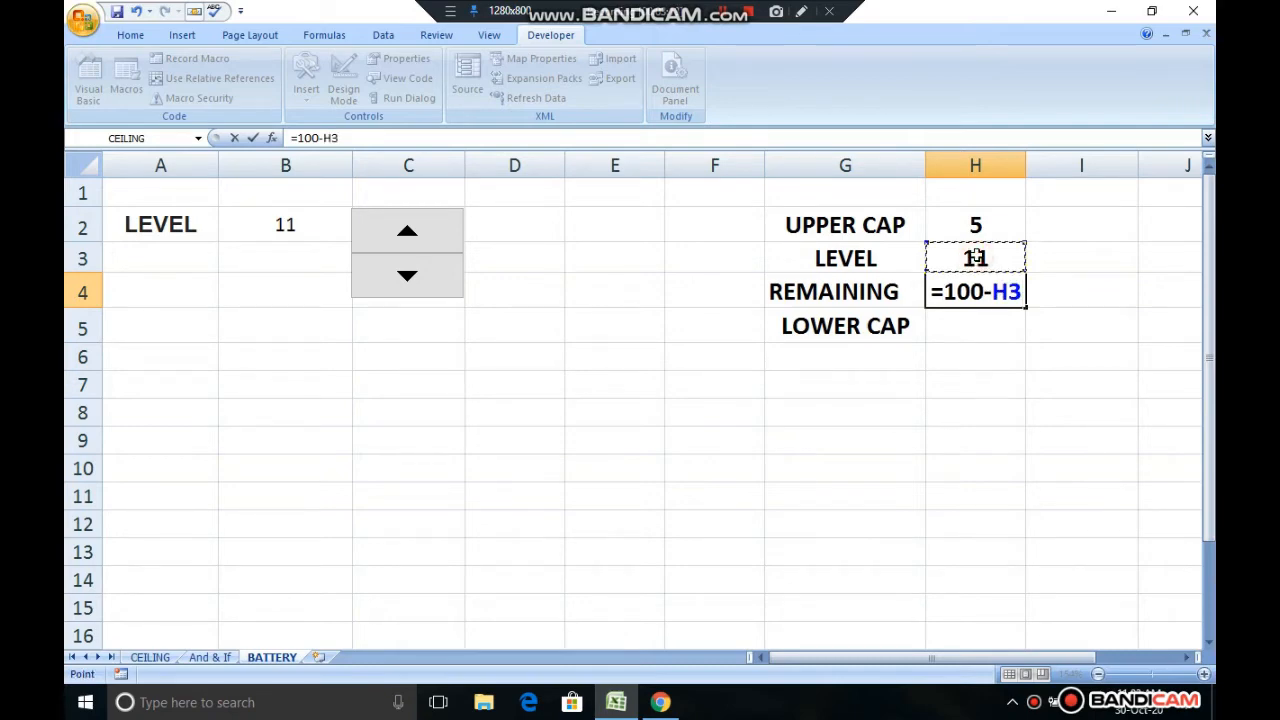
key("Return")
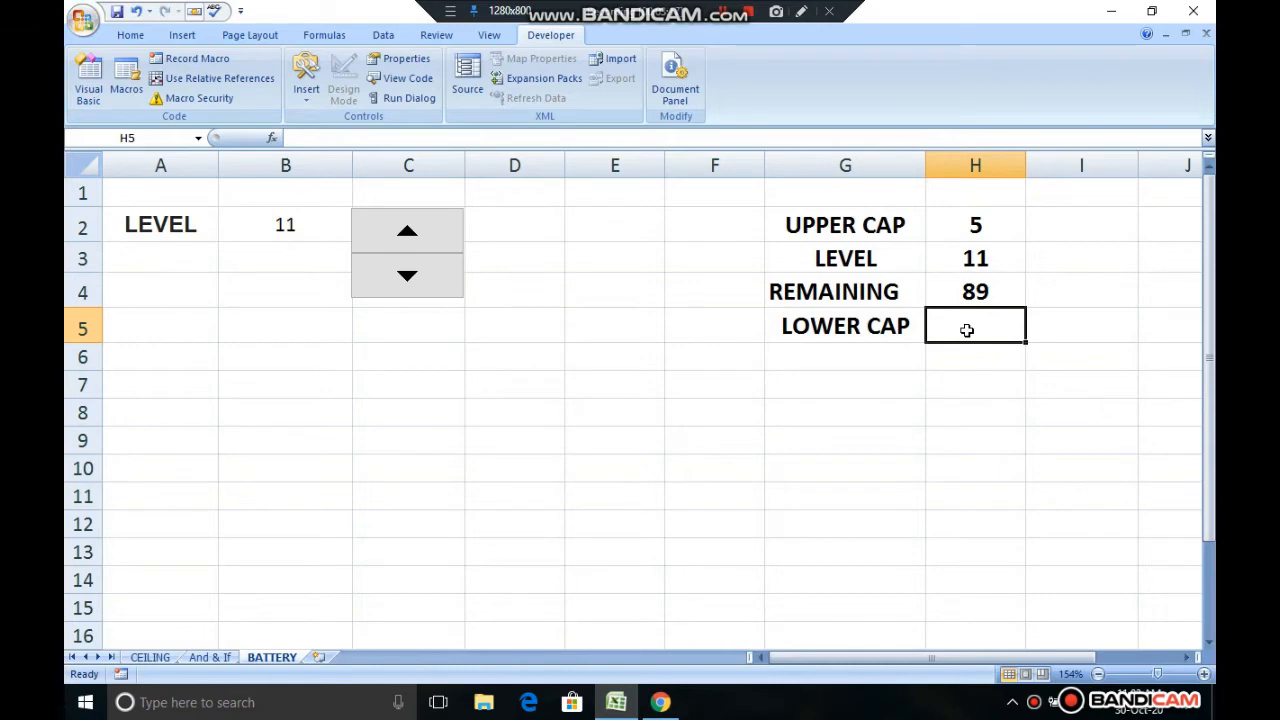
type("5")
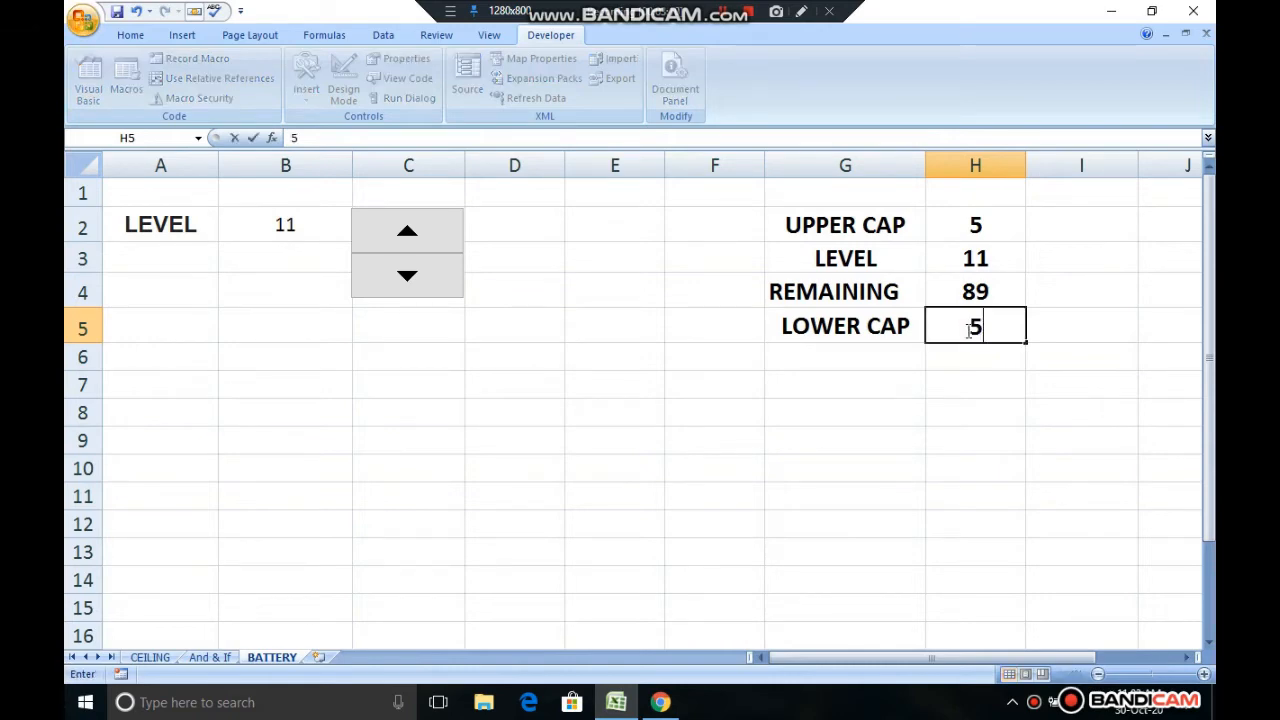
left_click(997, 380)
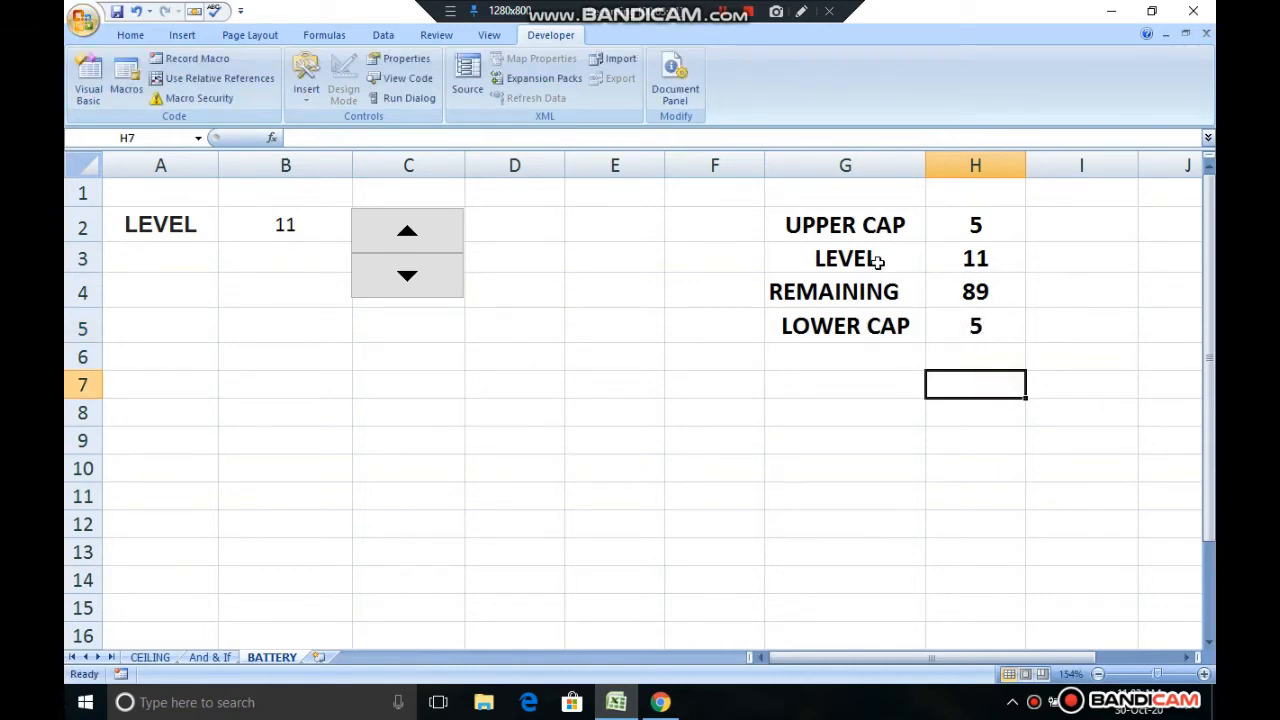
Step: Insert a stacked cylinder chart from G2:H5, shift it clear of the values in column H, and switch its rows and columns
left_click(851, 278)
left_click(812, 228)
left_click(817, 315)
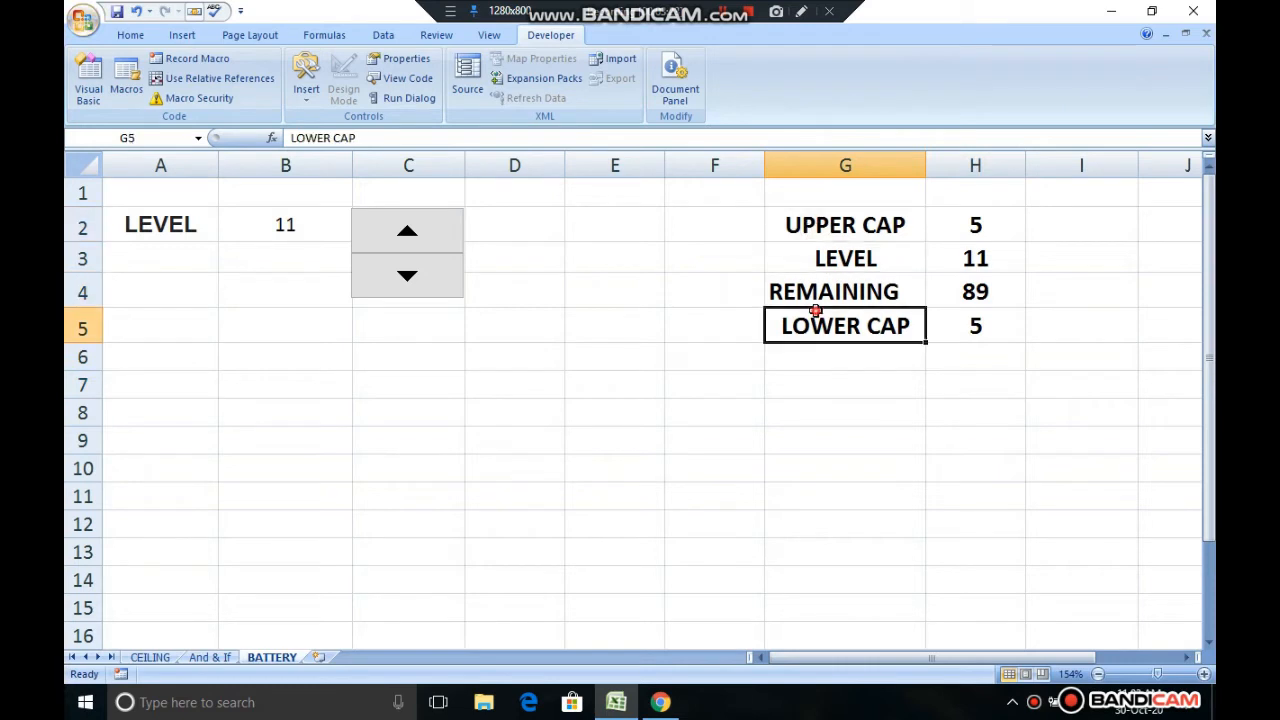
left_click_drag(812, 228, 940, 330)
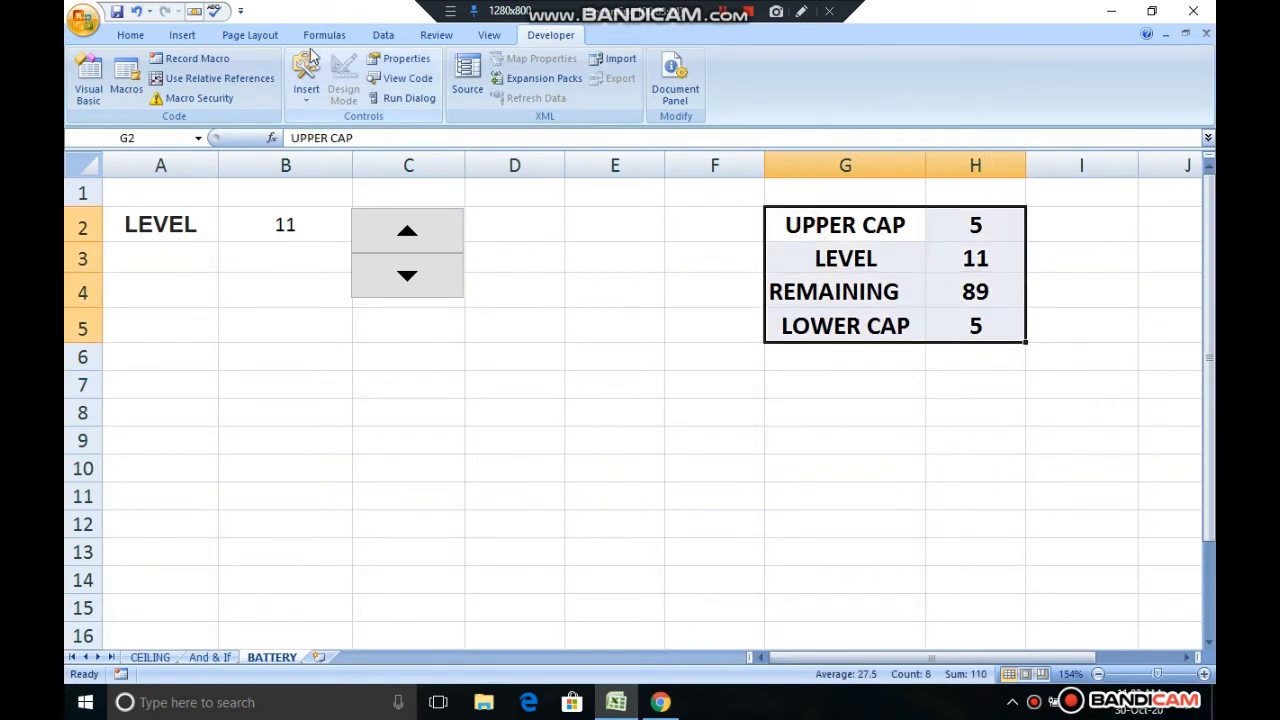
left_click(182, 35)
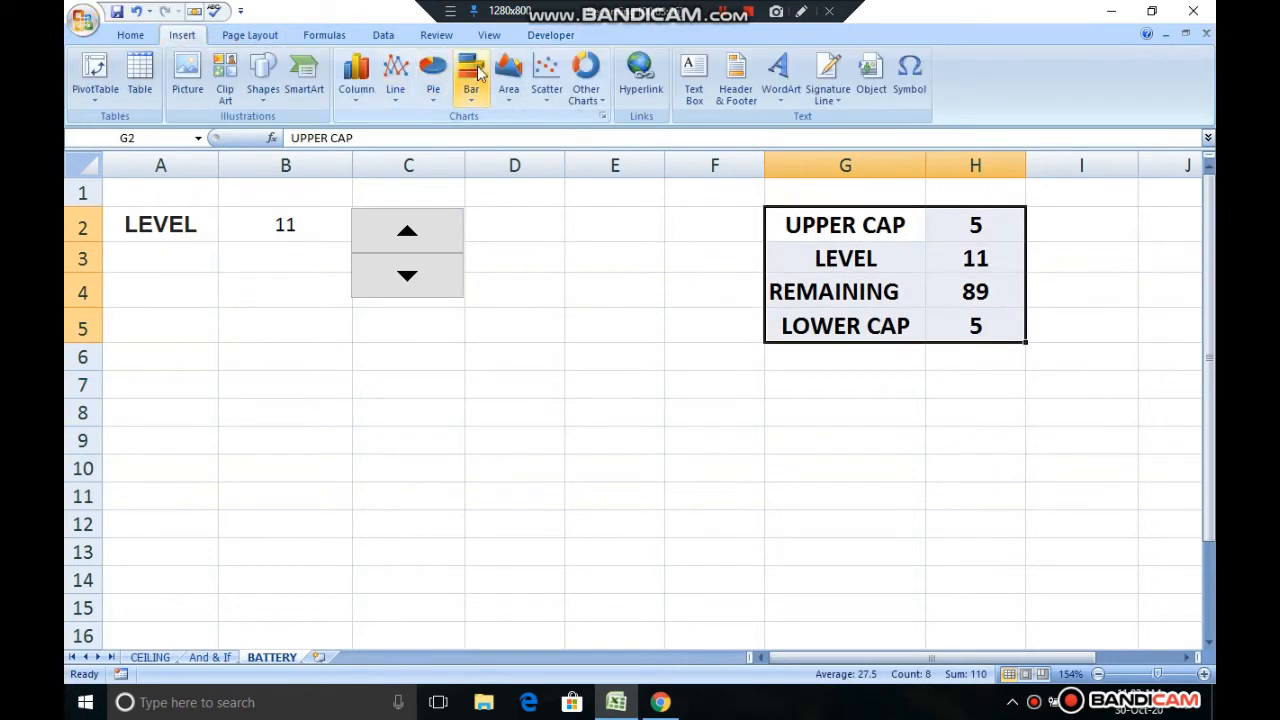
left_click(358, 95)
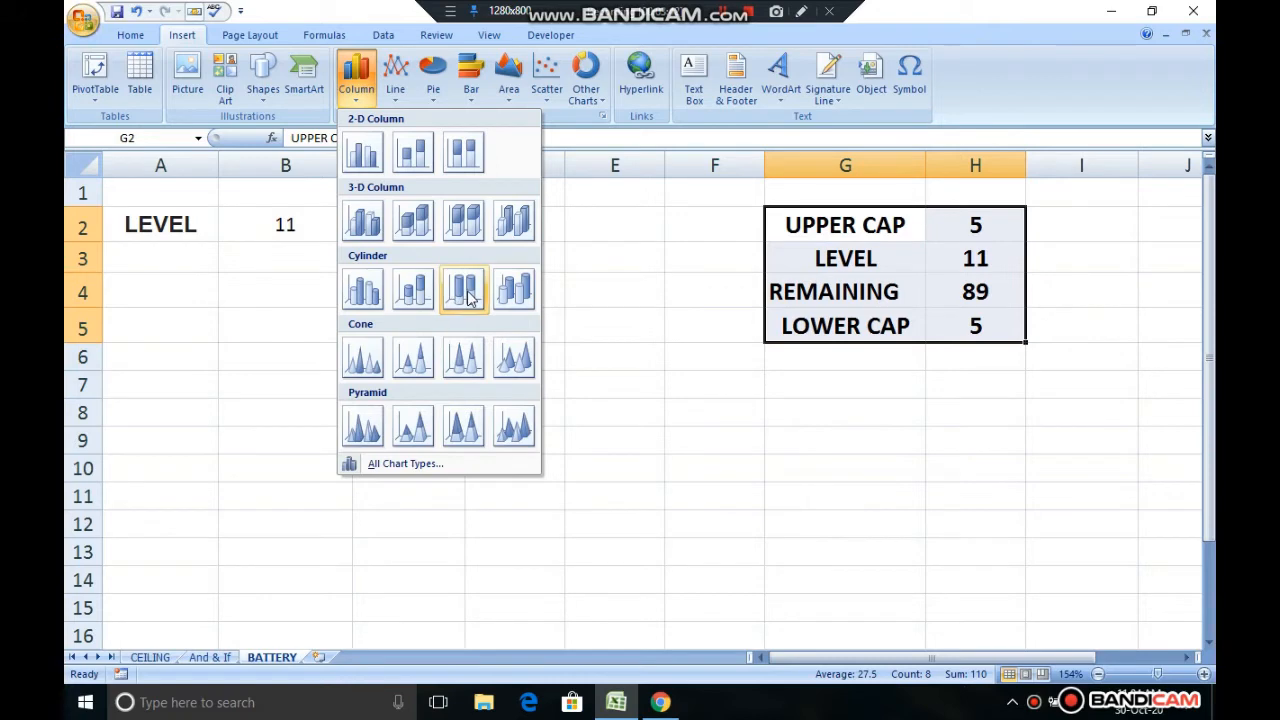
left_click(414, 290)
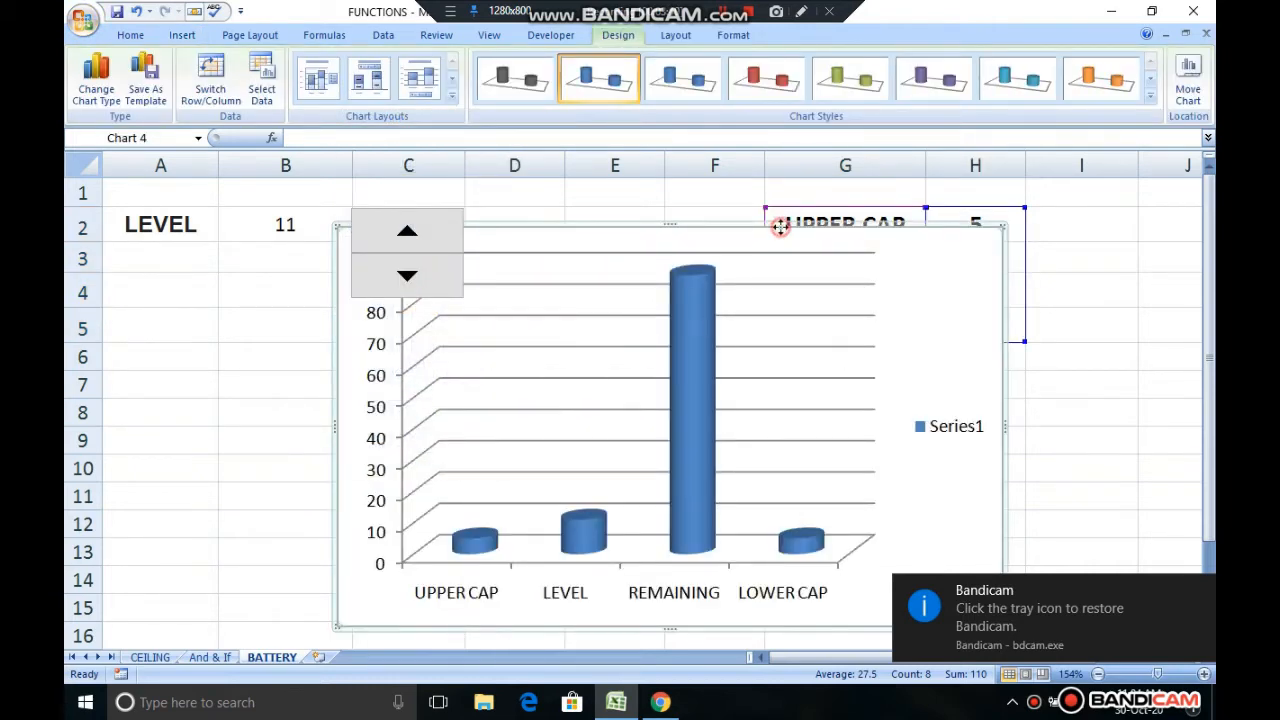
left_click_drag(777, 226, 692, 220)
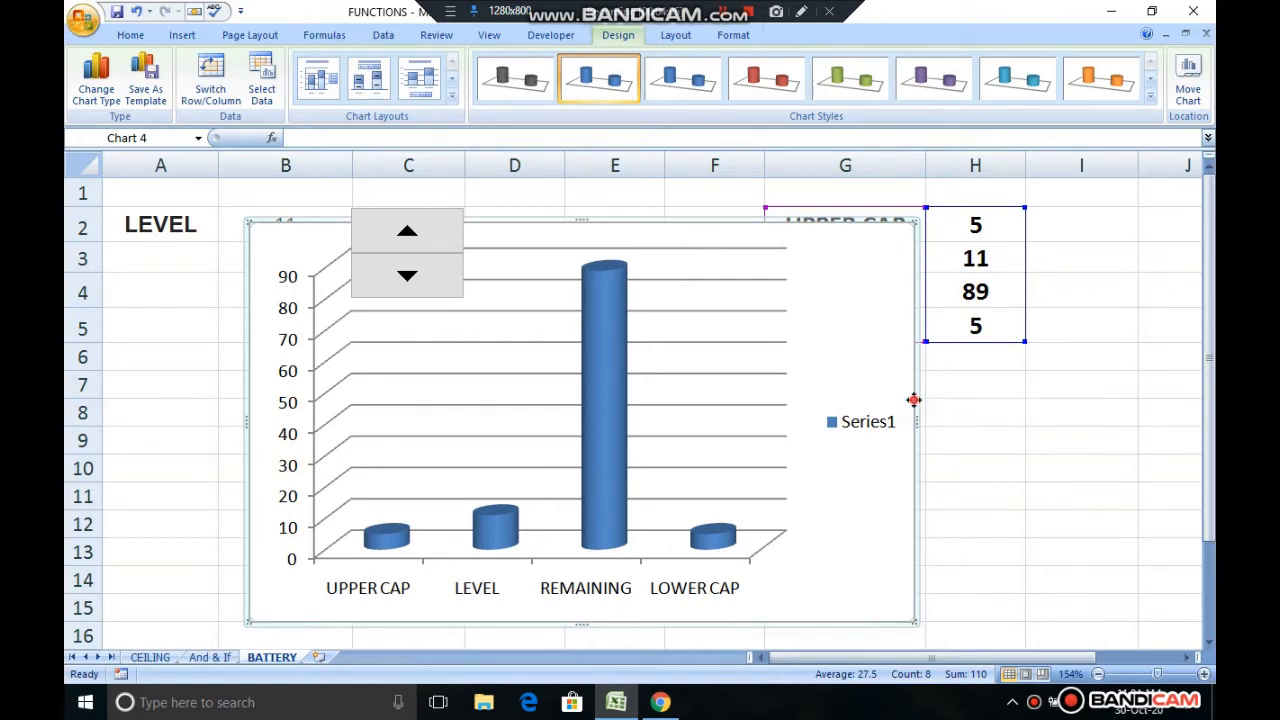
left_click(212, 86)
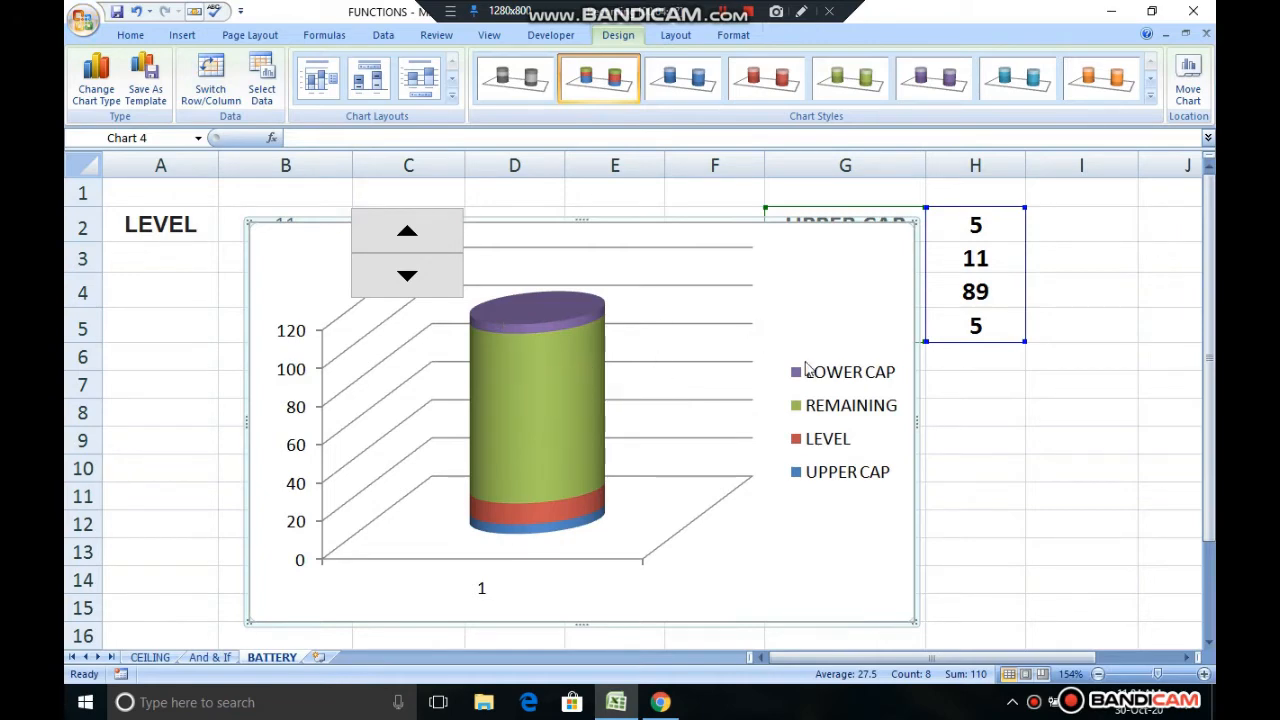
Step: Delete the chart's legend, vertical value axis, major gridlines and horizontal axis
left_click(832, 396)
key("Delete")
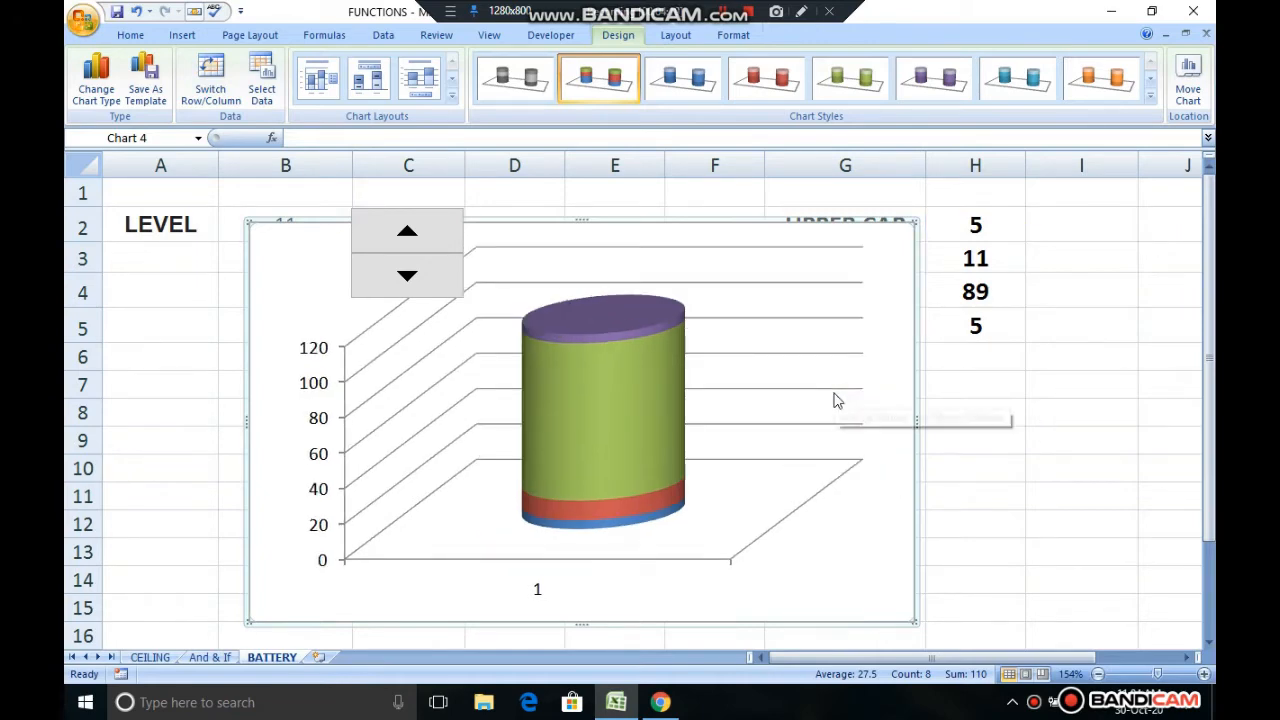
left_click(315, 386)
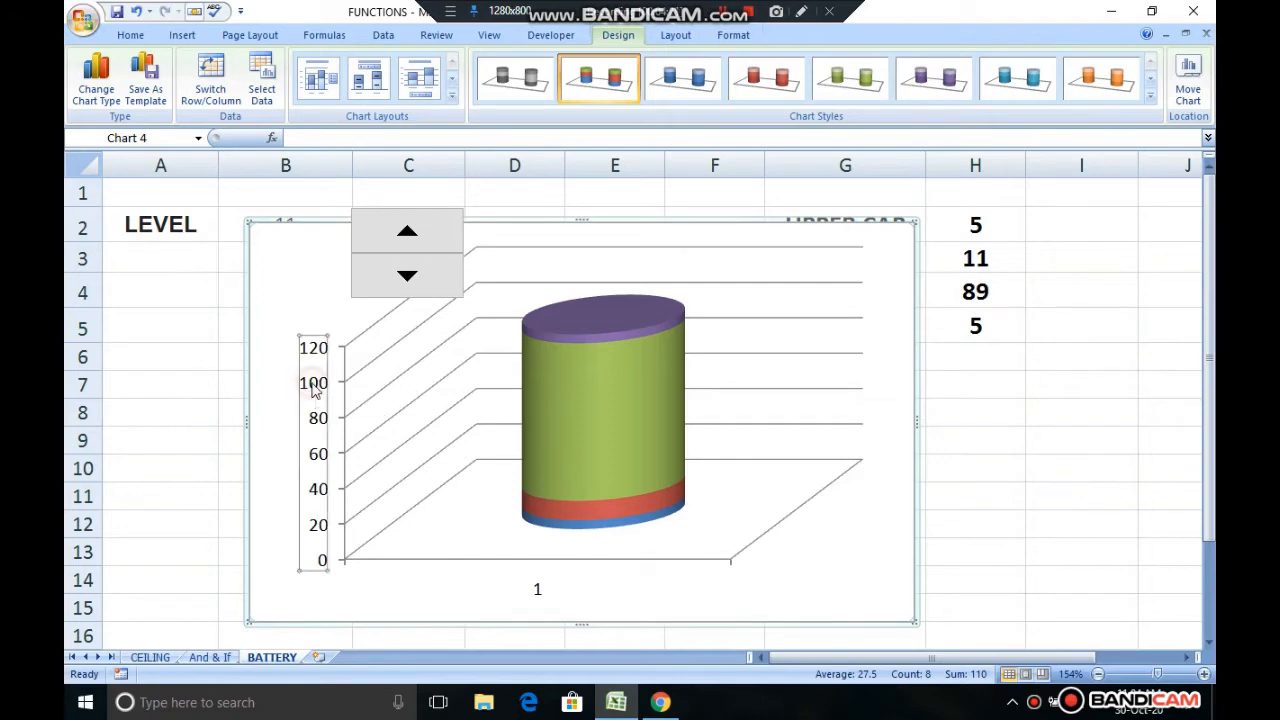
key("Delete")
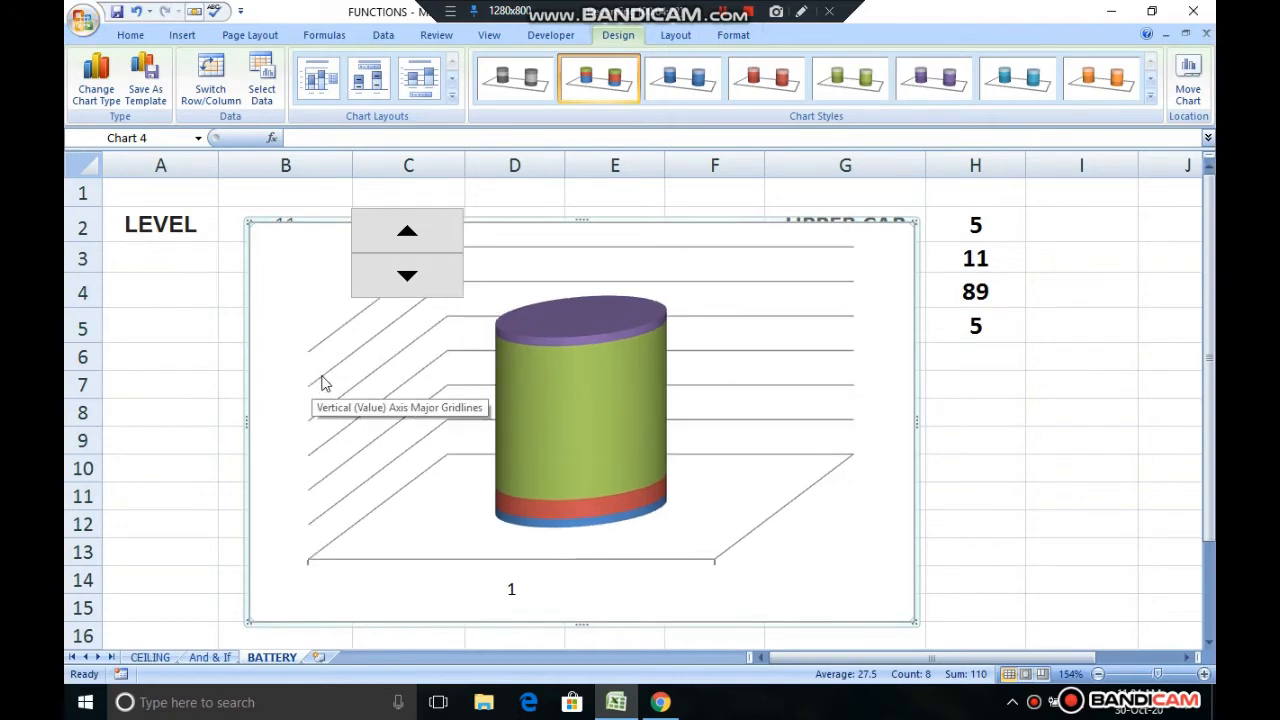
left_click(322, 383)
key("Delete")
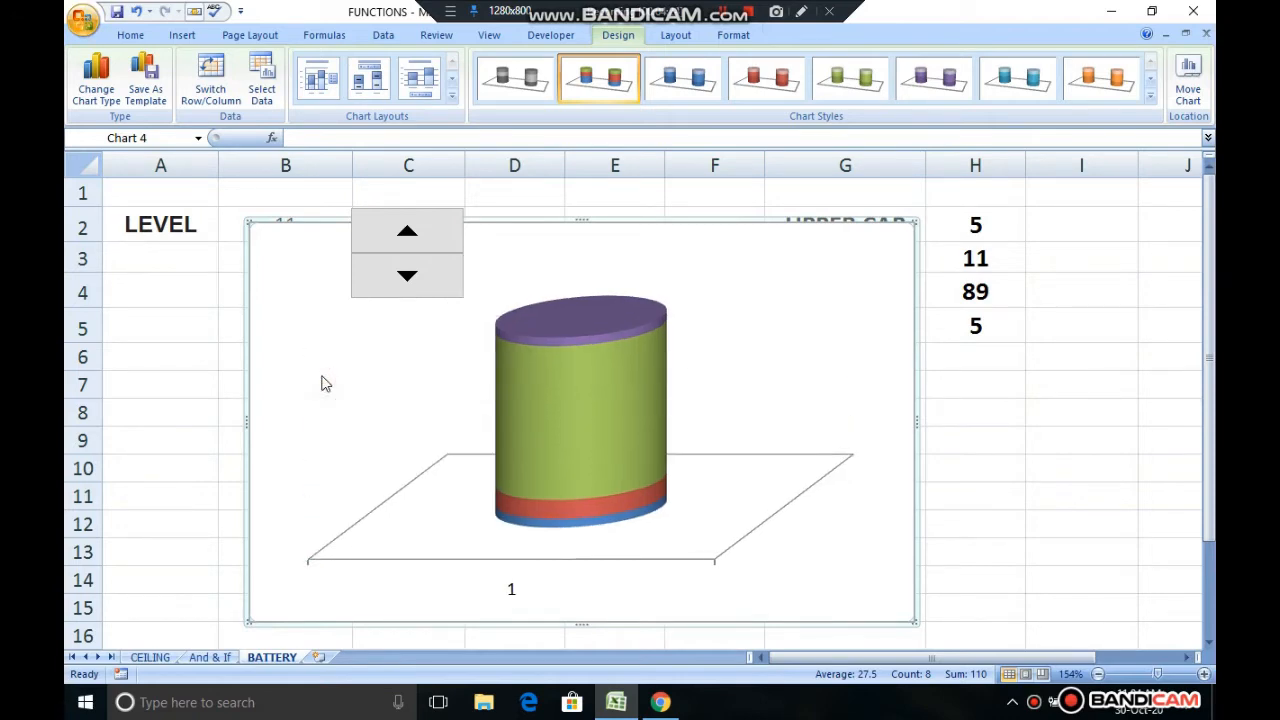
left_click(507, 590)
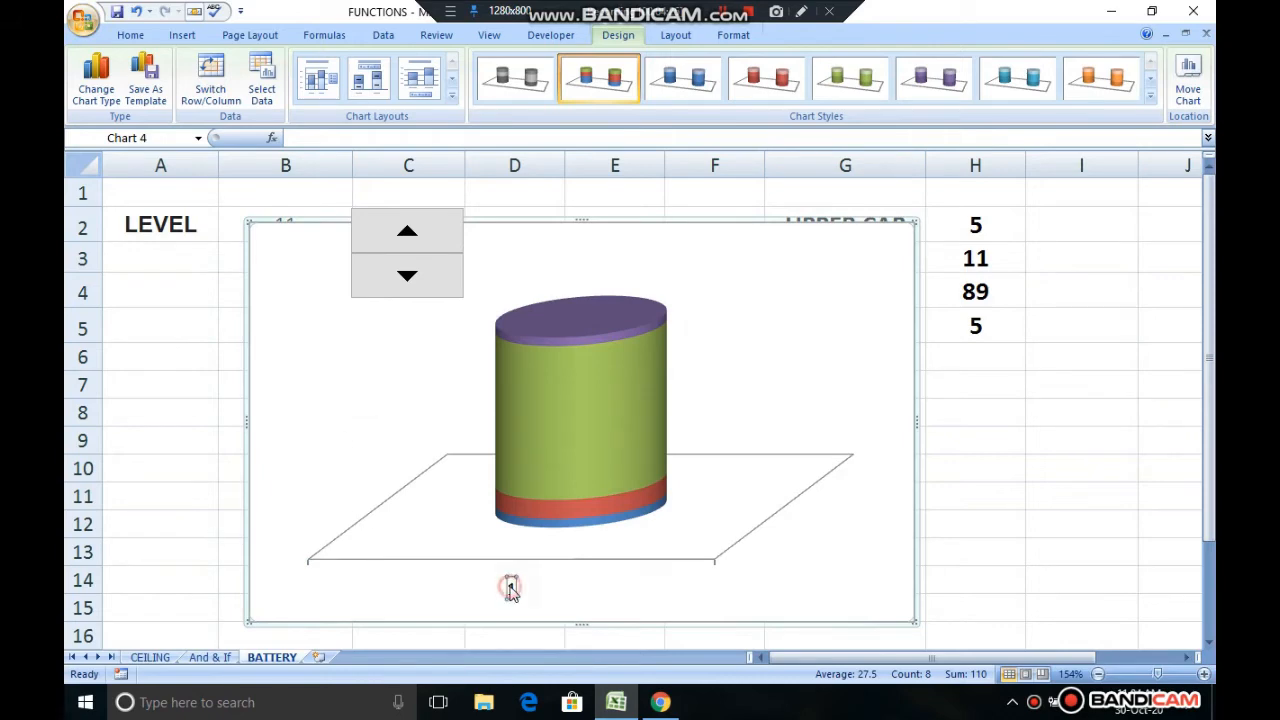
key("Delete")
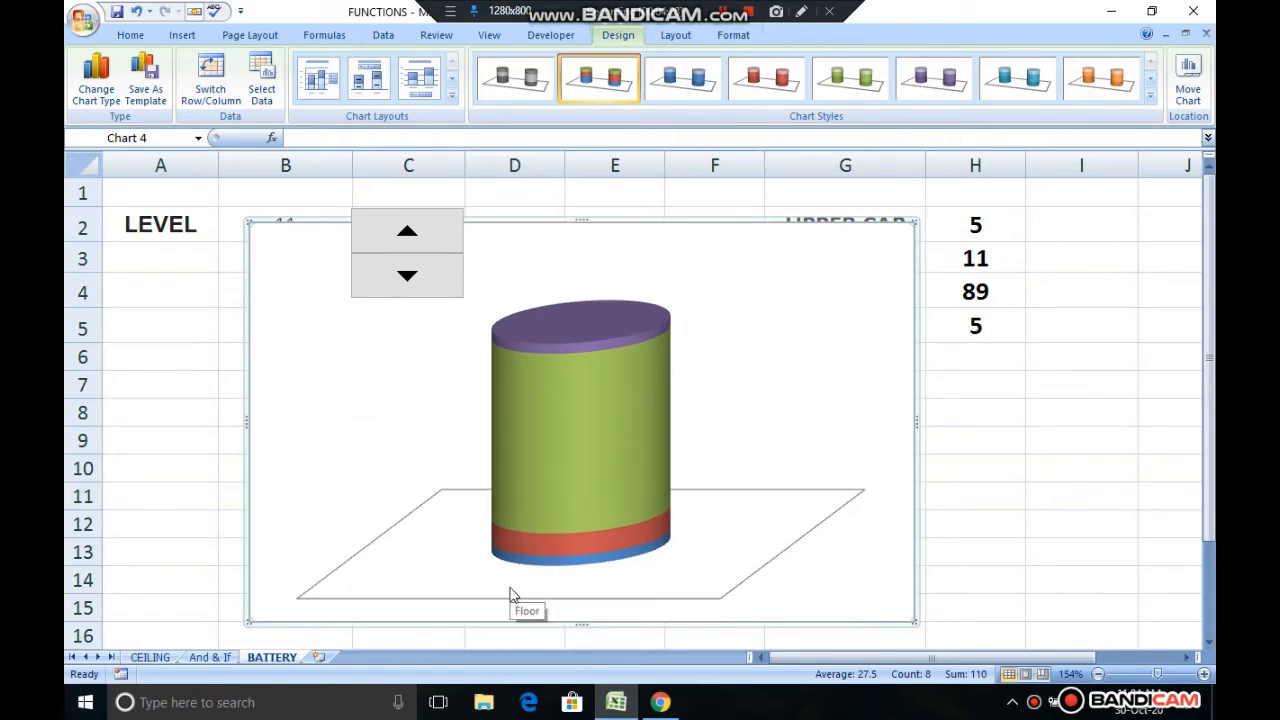
Step: Remove the floor outline beneath the cylinder and deselect the chart
left_click(510, 601)
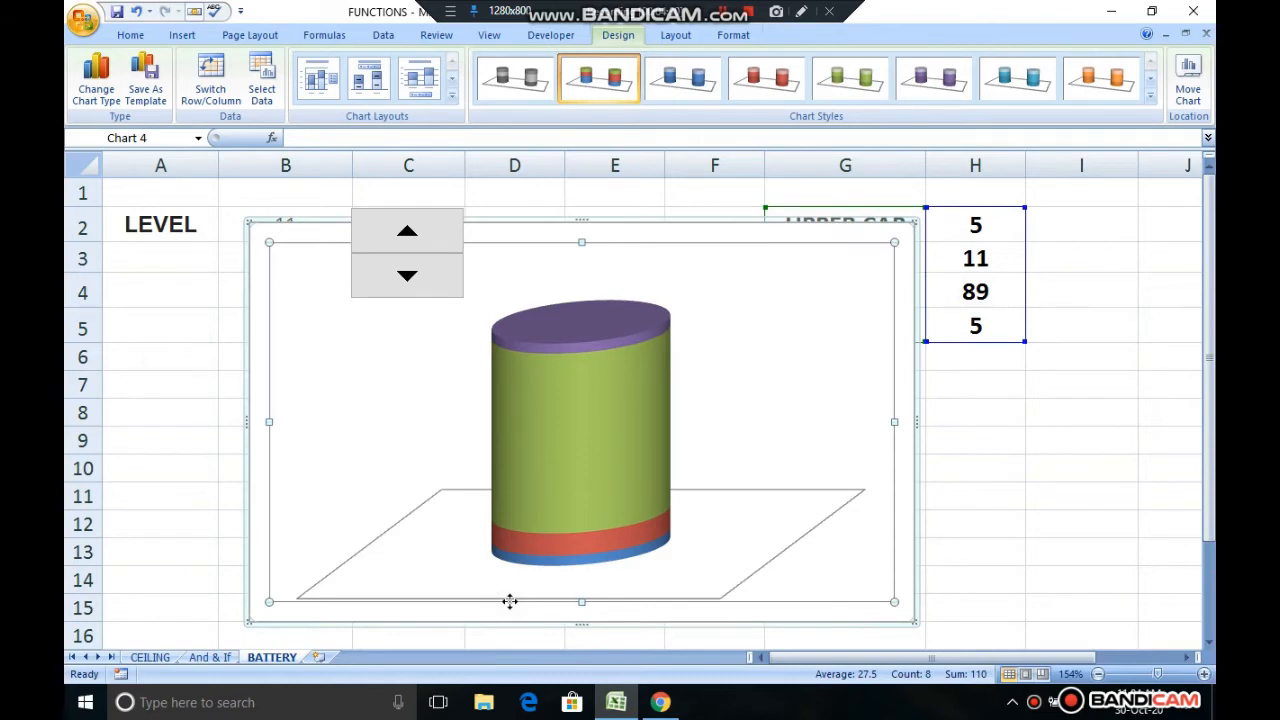
left_click(372, 544)
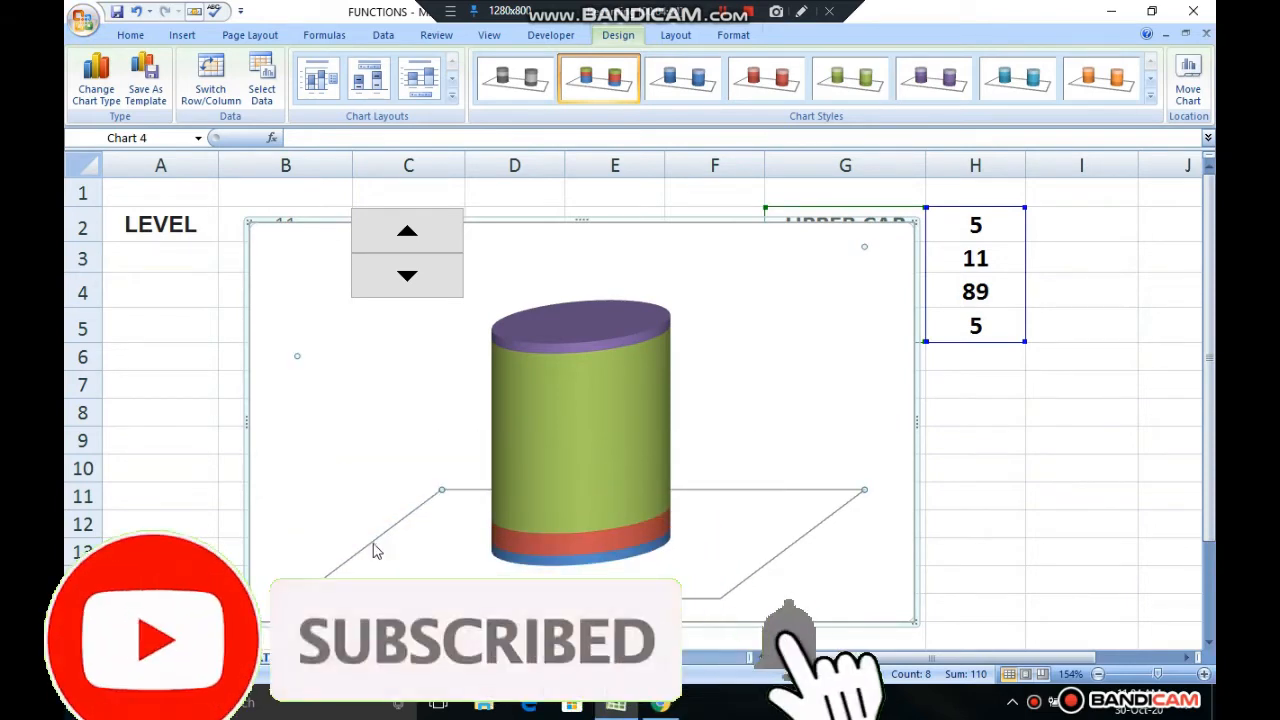
left_click(373, 545)
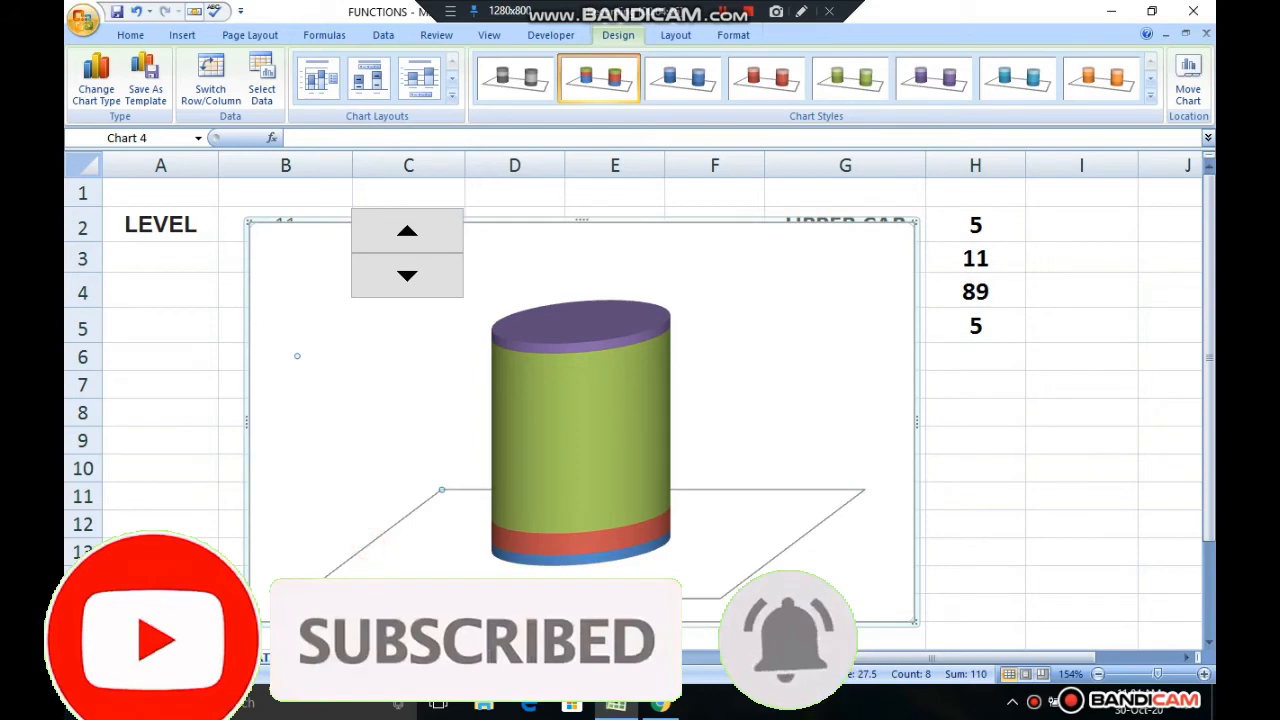
left_click(402, 588)
left_click(309, 600)
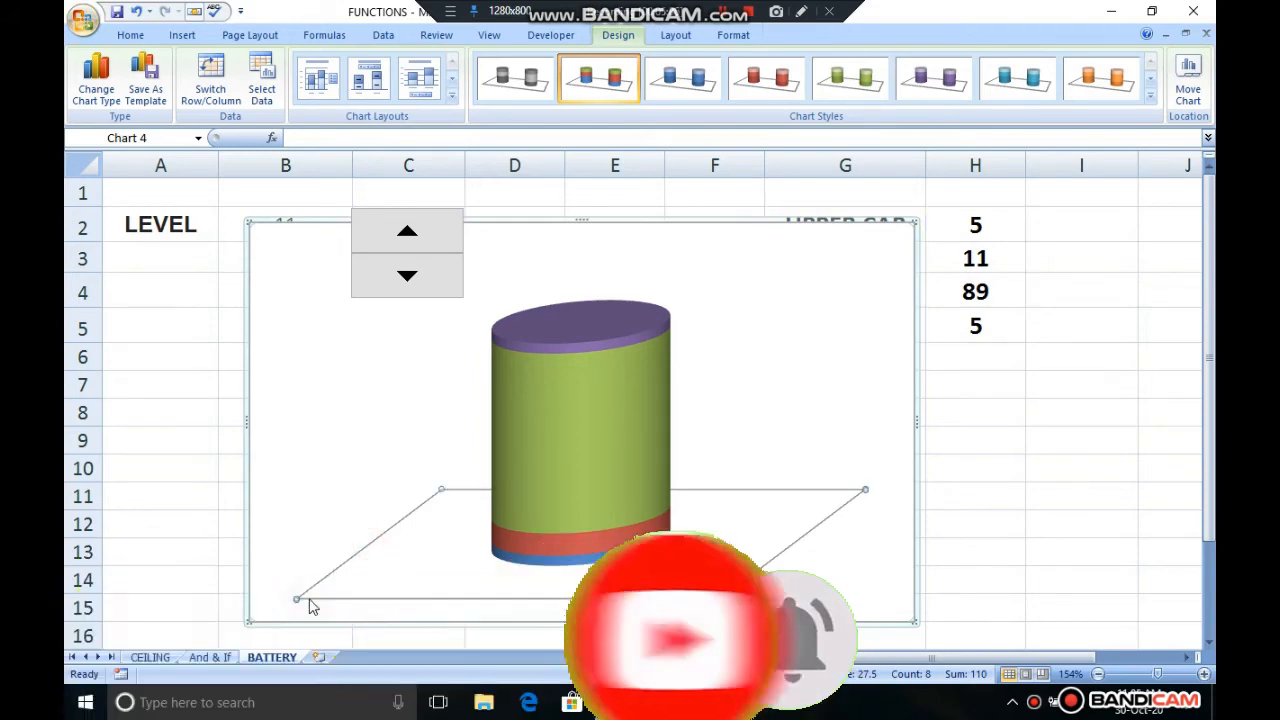
key("Delete")
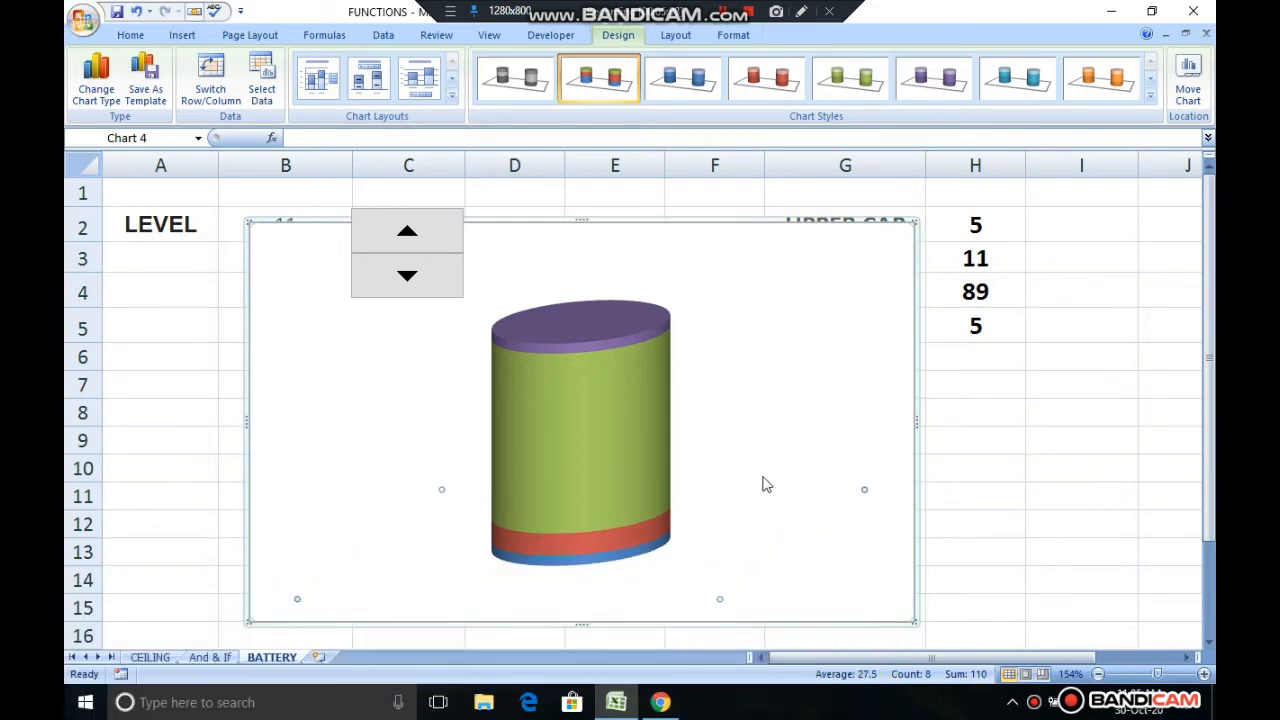
left_click(1050, 446)
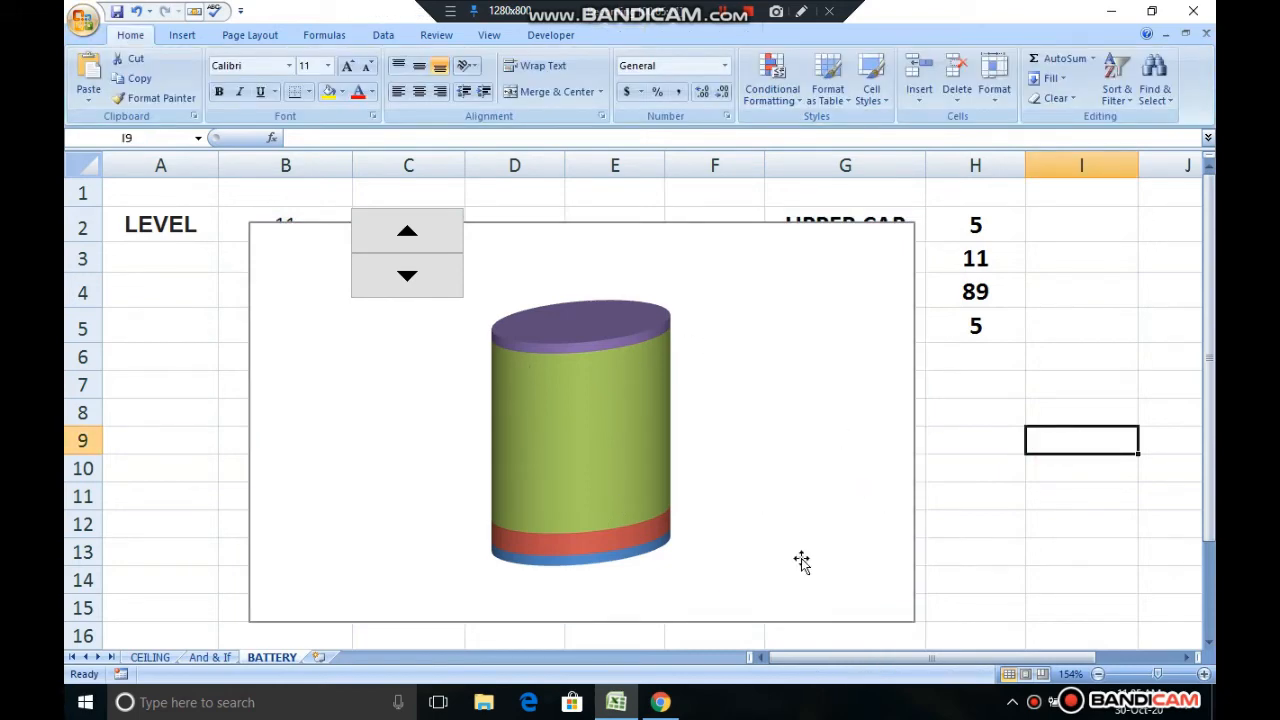
Step: Set the chart area's 3-D rotation X angle to 15° and close the formatting dialog
left_click(812, 459)
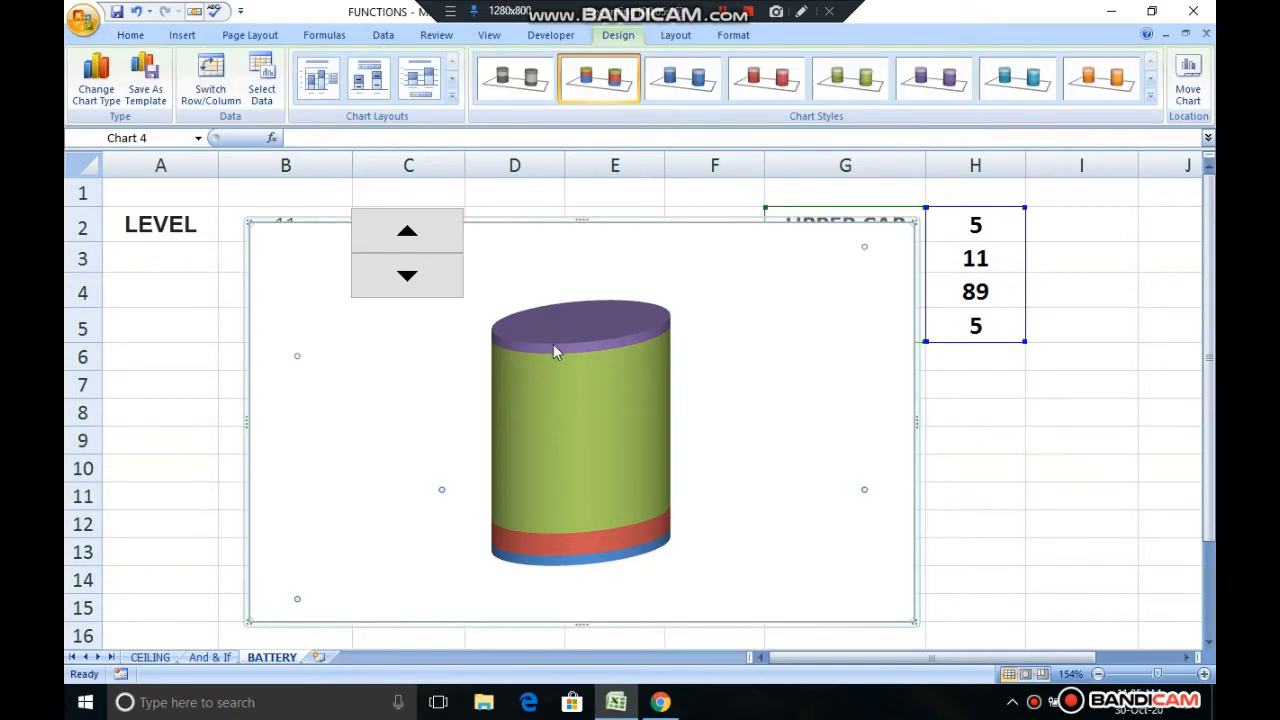
right_click(918, 408)
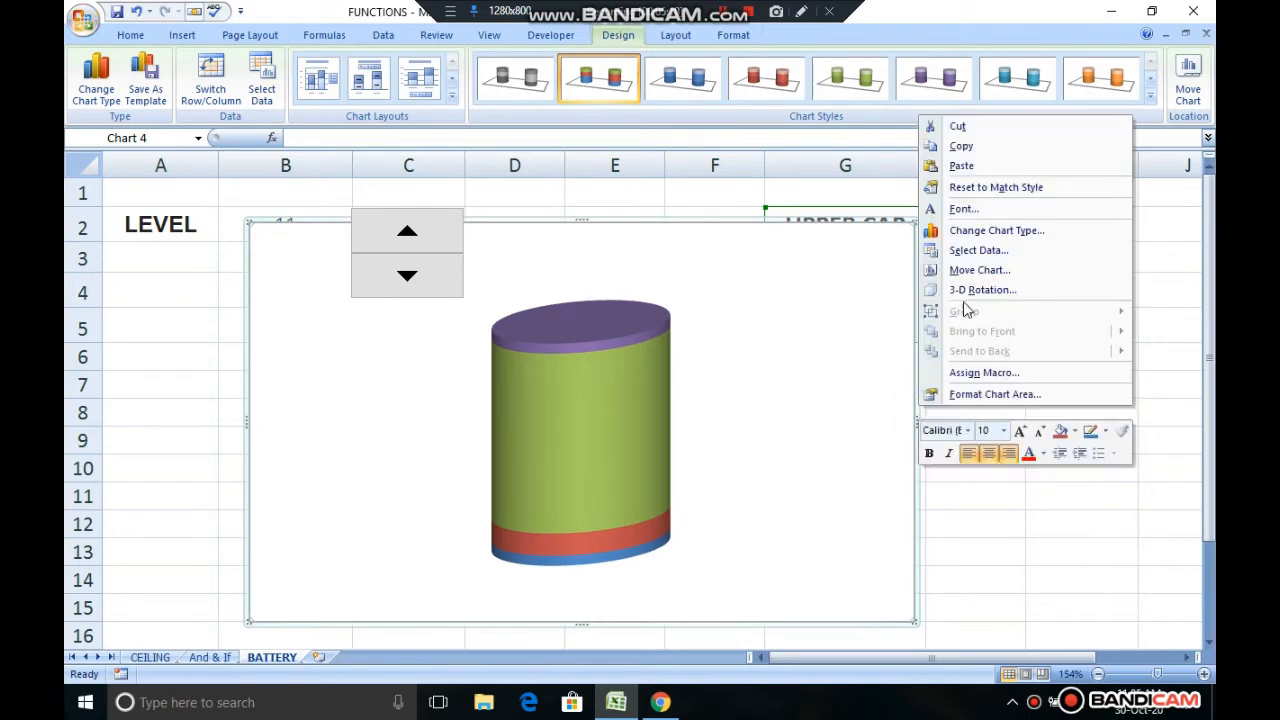
left_click(918, 425)
right_click(914, 417)
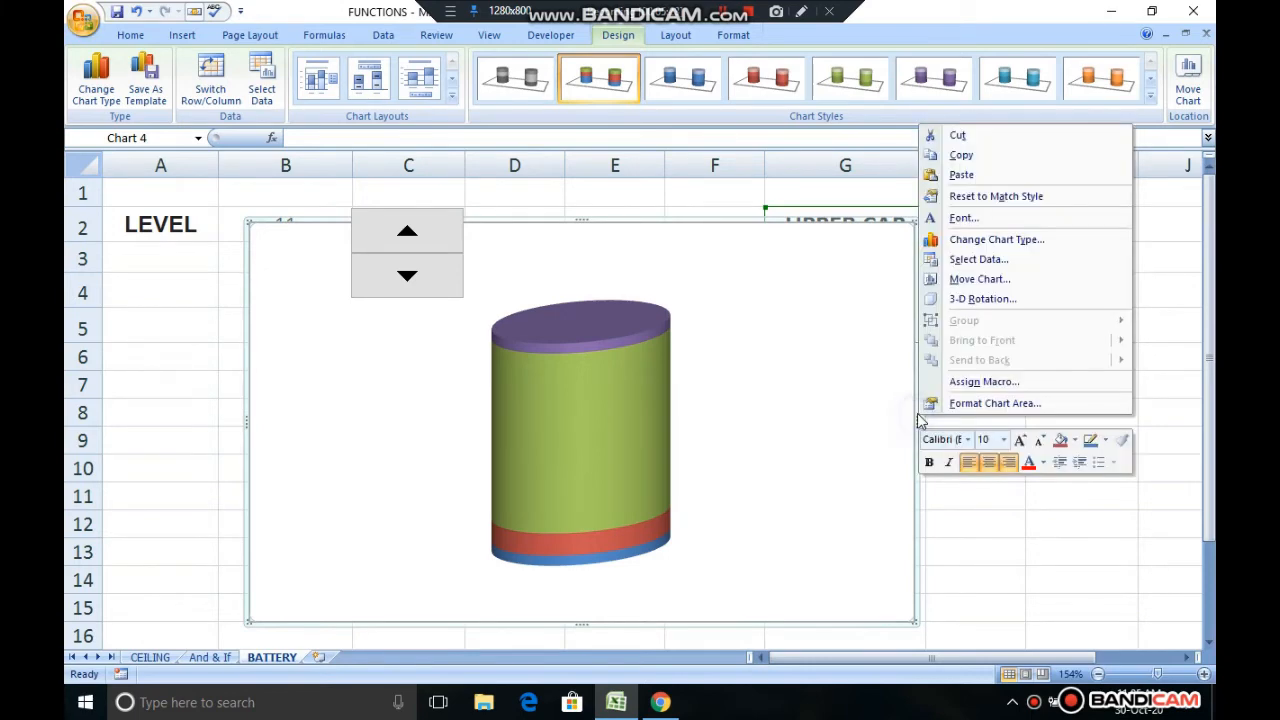
left_click(968, 305)
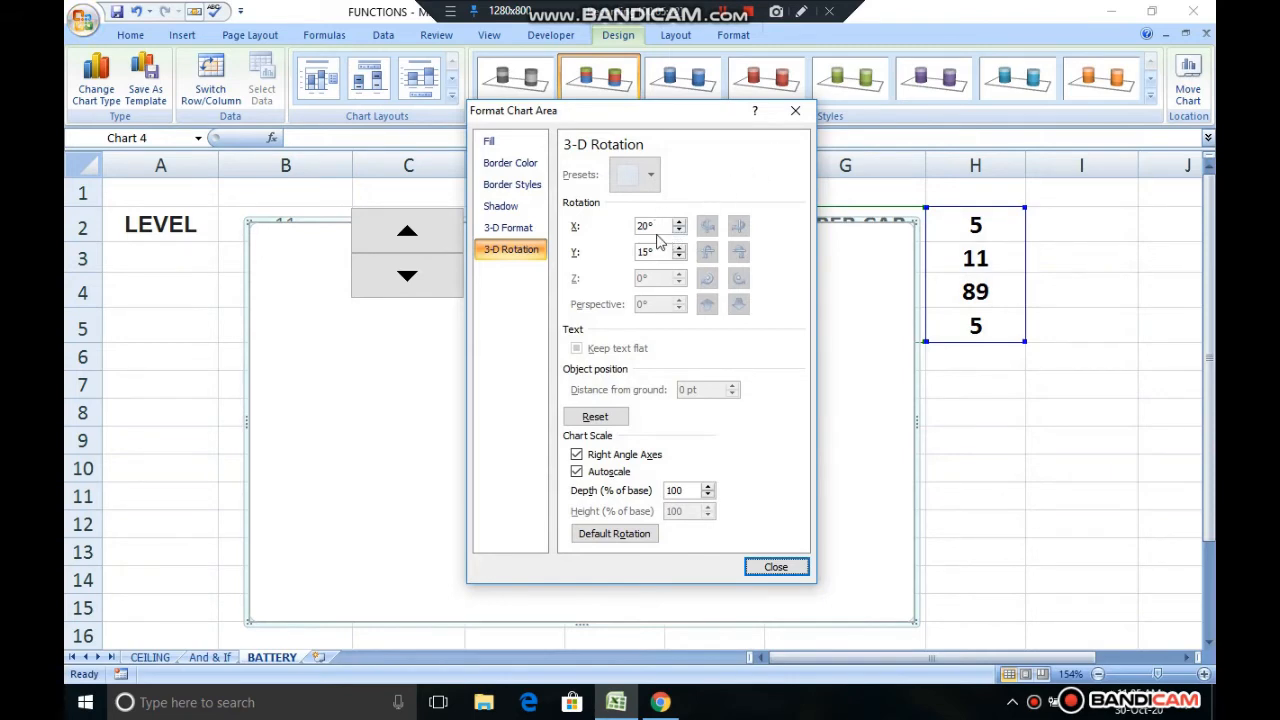
left_click(652, 225)
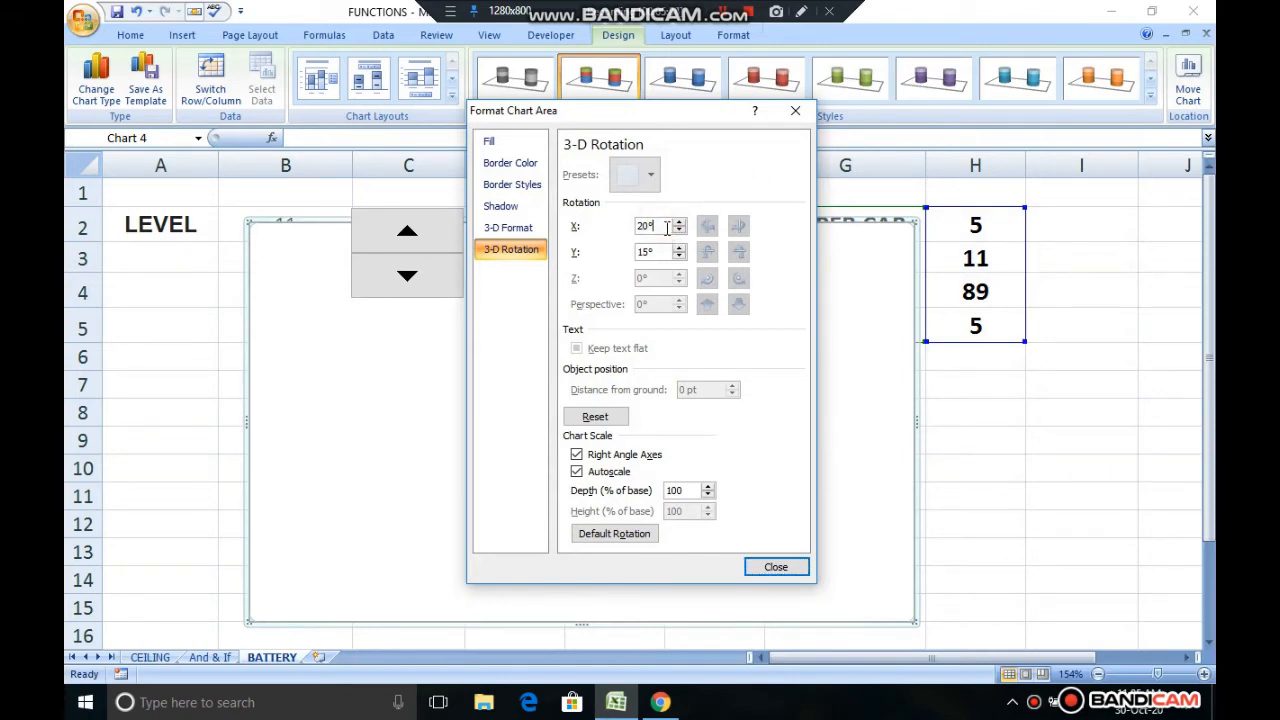
left_click_drag(668, 227, 615, 231)
key("BackSpace")
left_click(749, 568)
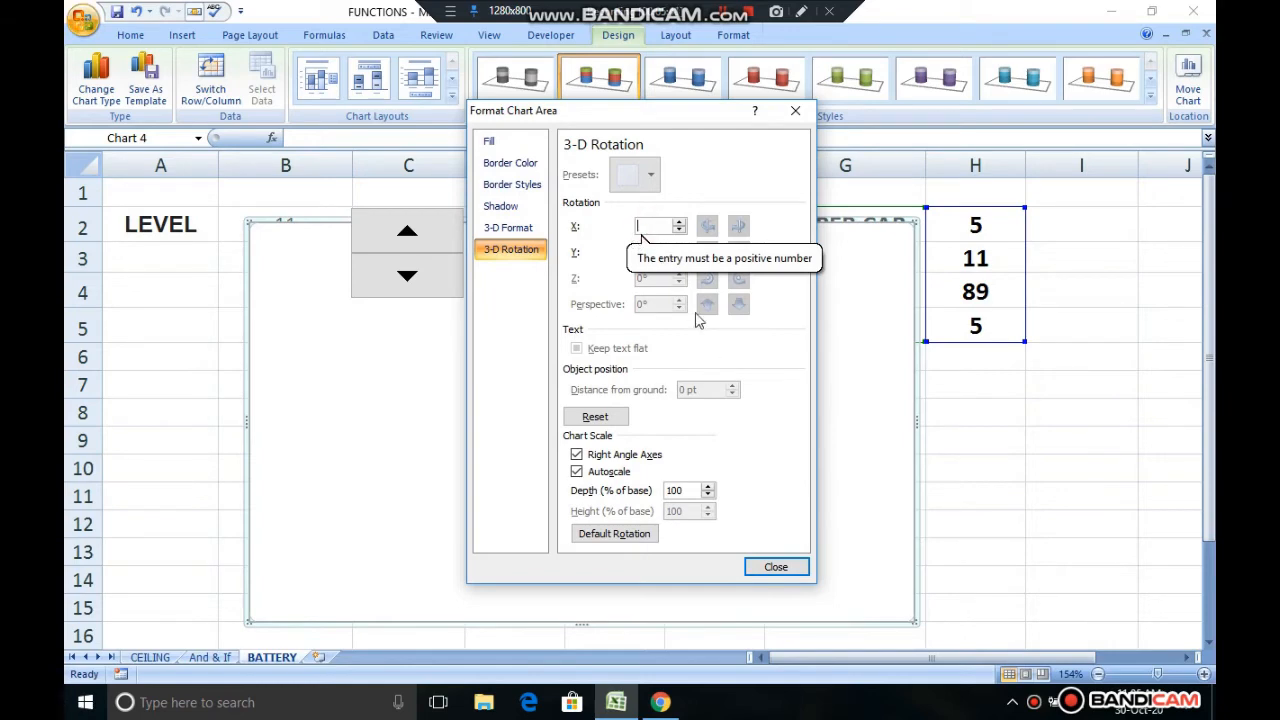
type("15")
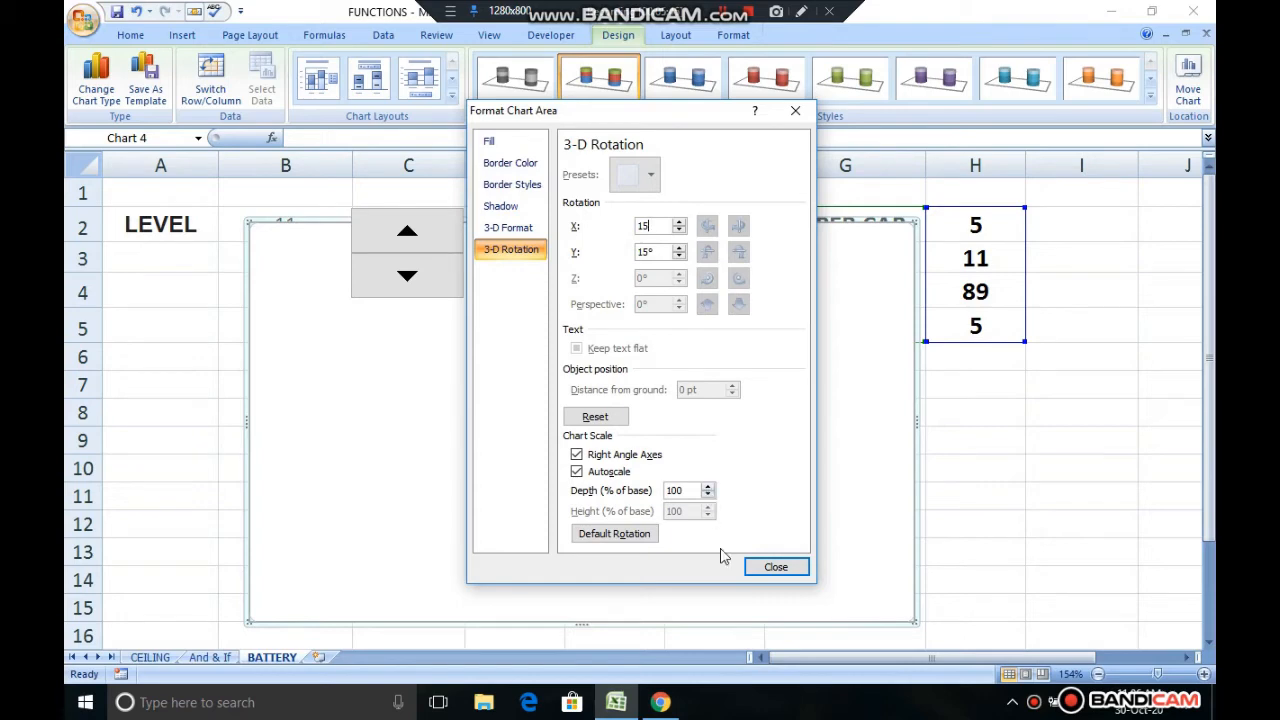
left_click(774, 567)
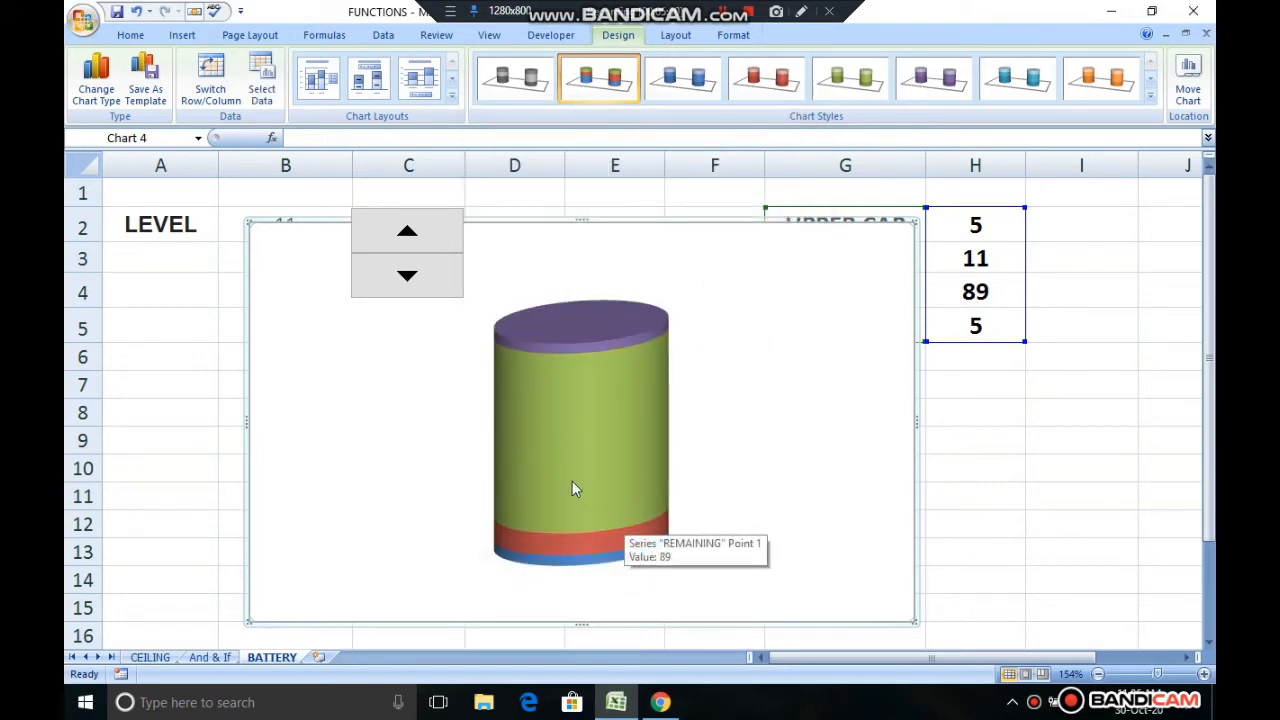
Step: Give the cap segment on top of the cylinder a solid red fill and close the formatting dialog
left_click(591, 413)
left_click(569, 424)
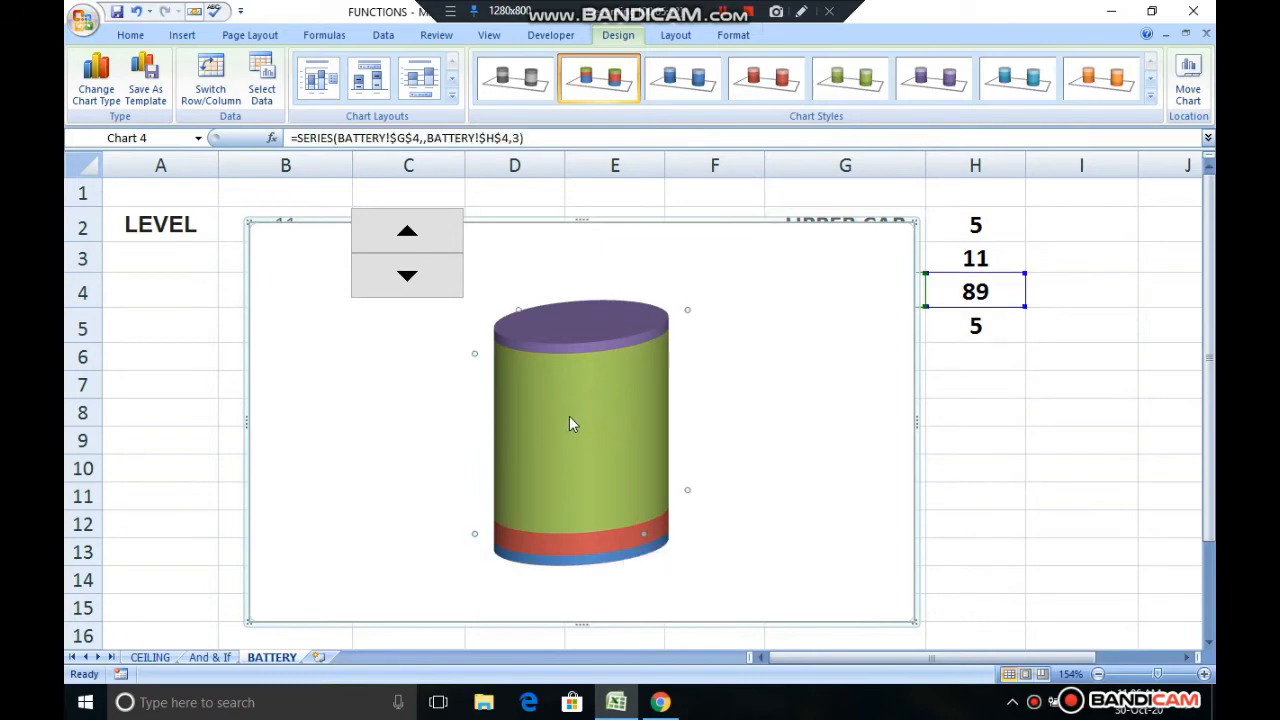
left_click(617, 350)
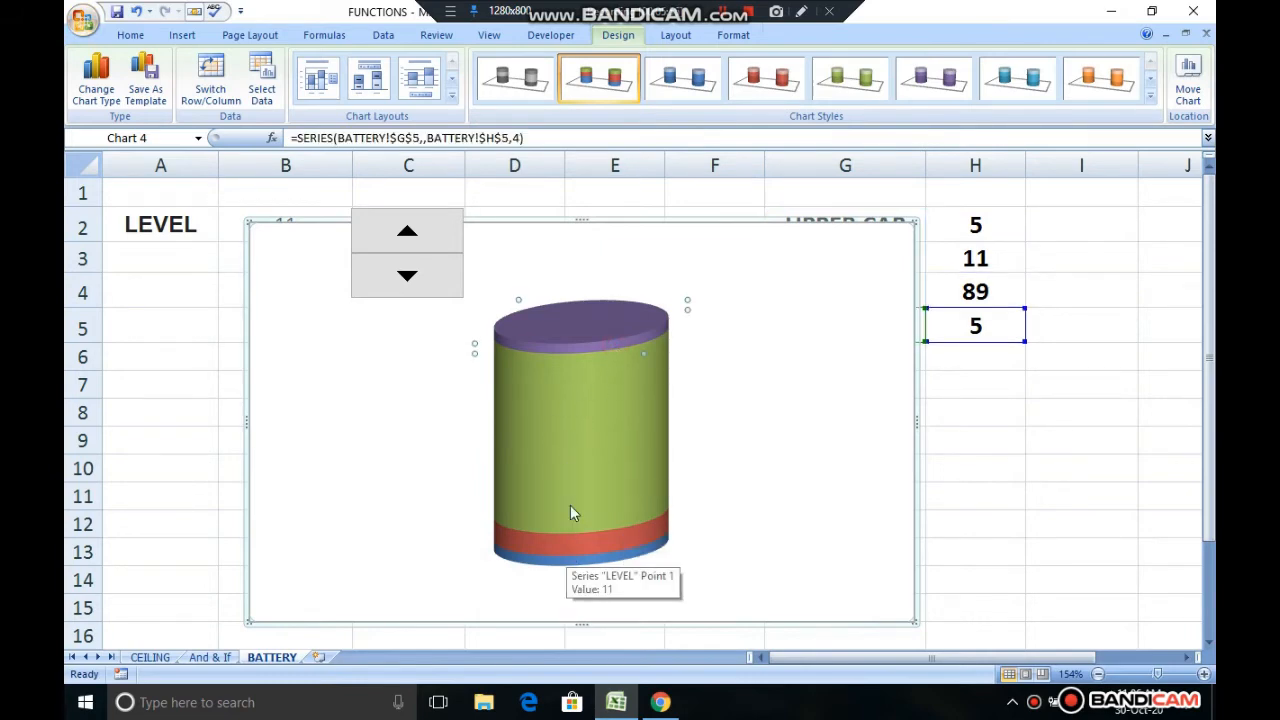
right_click(596, 349)
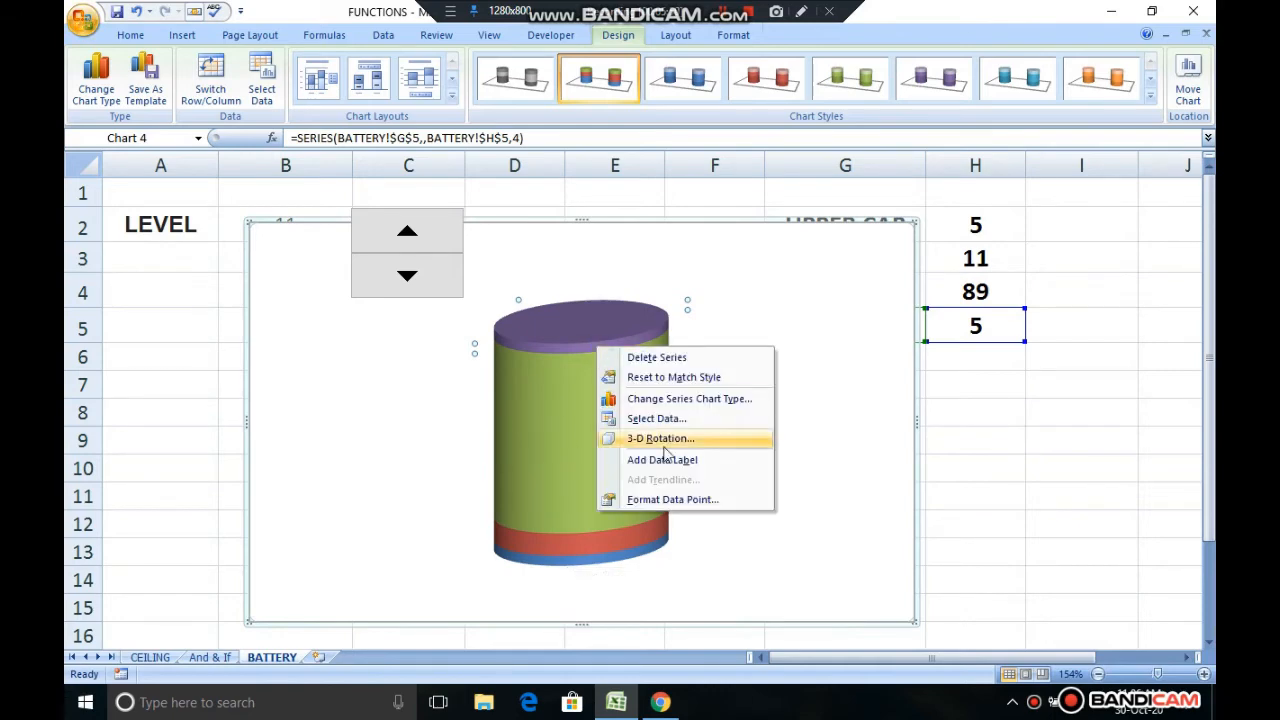
left_click(672, 499)
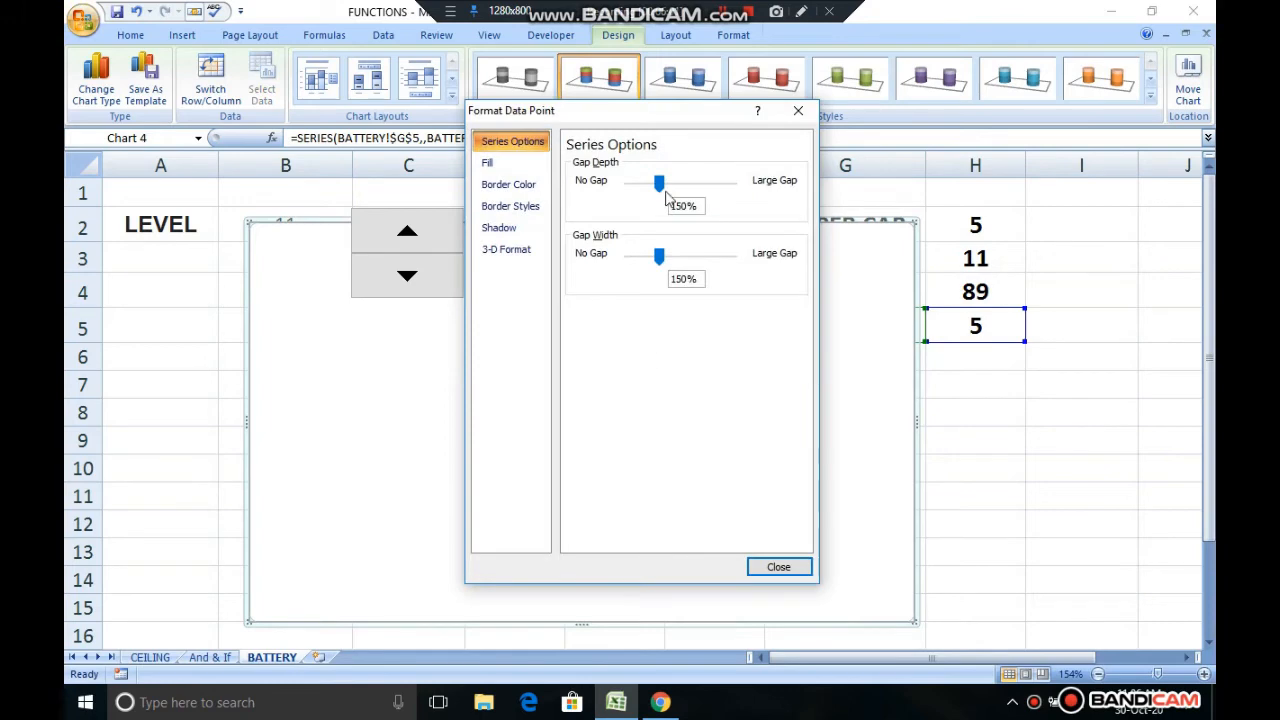
left_click(489, 163)
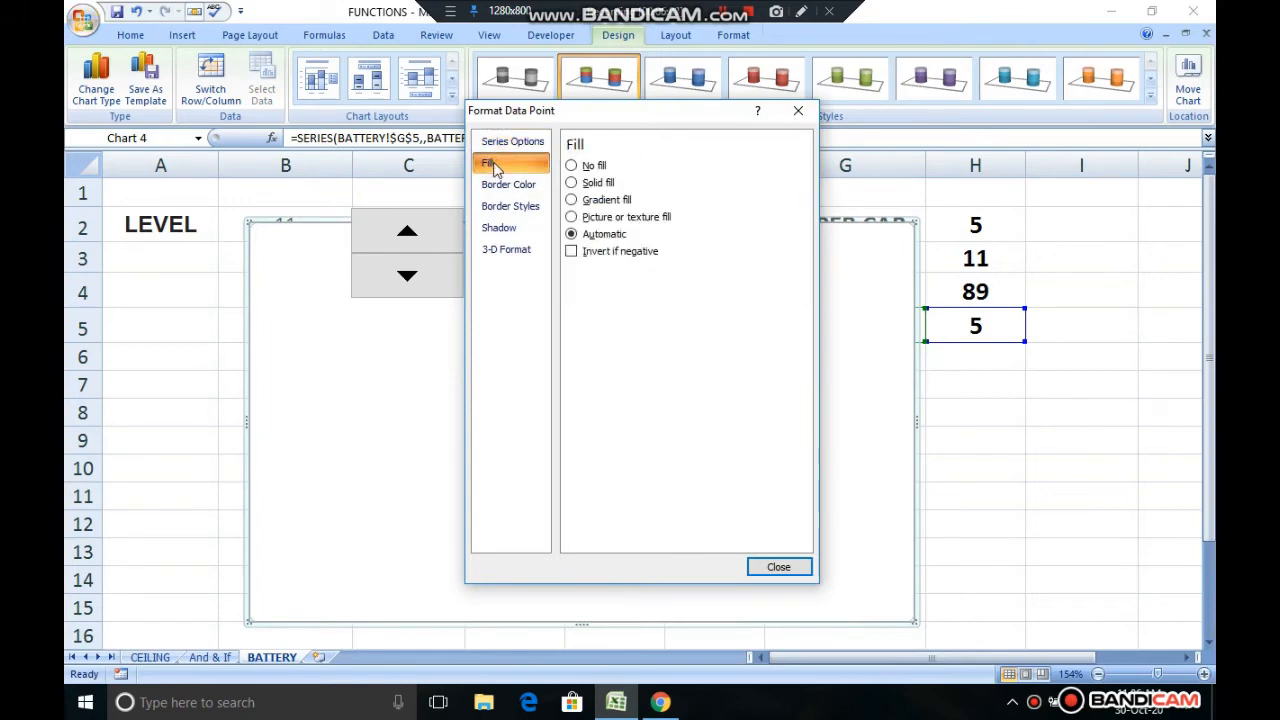
left_click(571, 166)
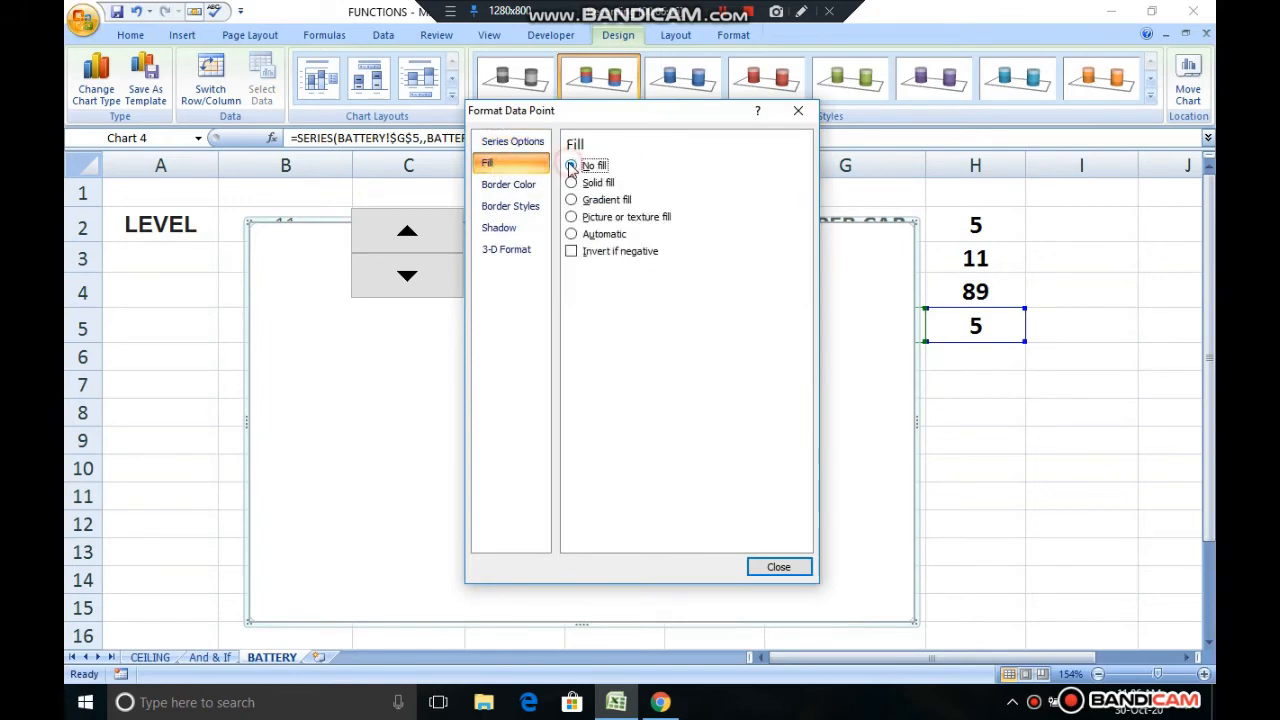
left_click(571, 183)
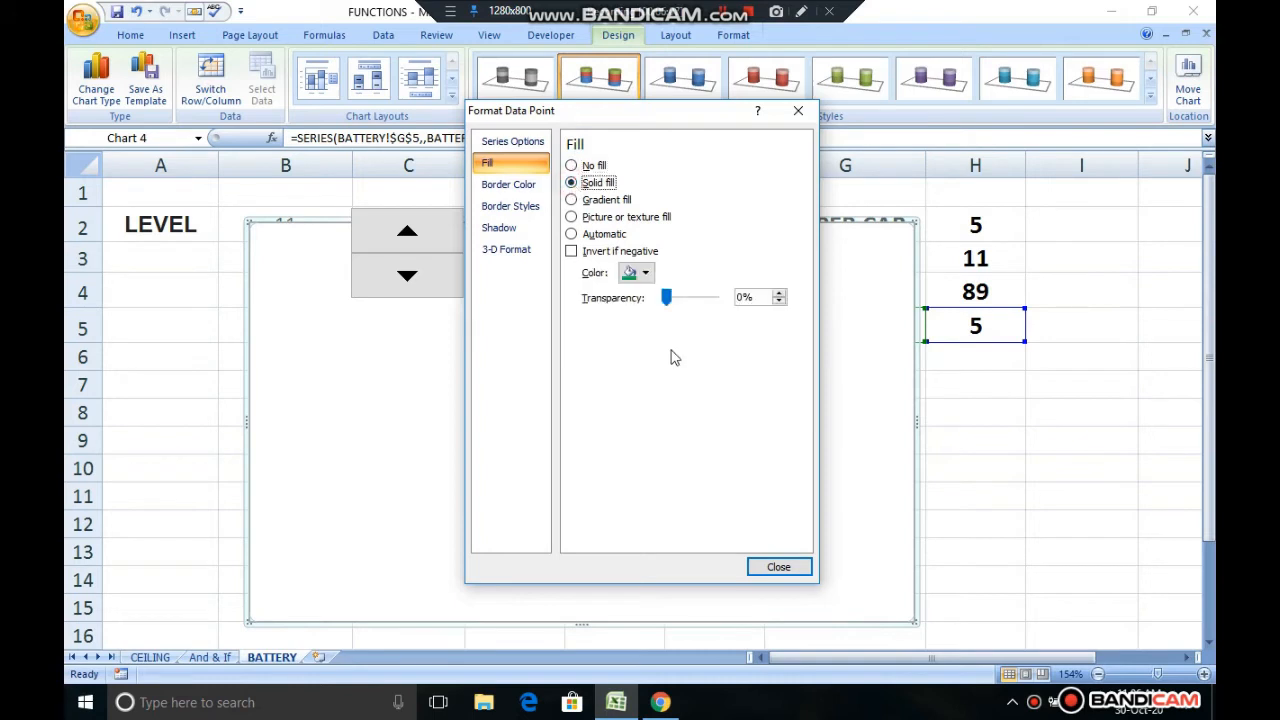
left_click(636, 272)
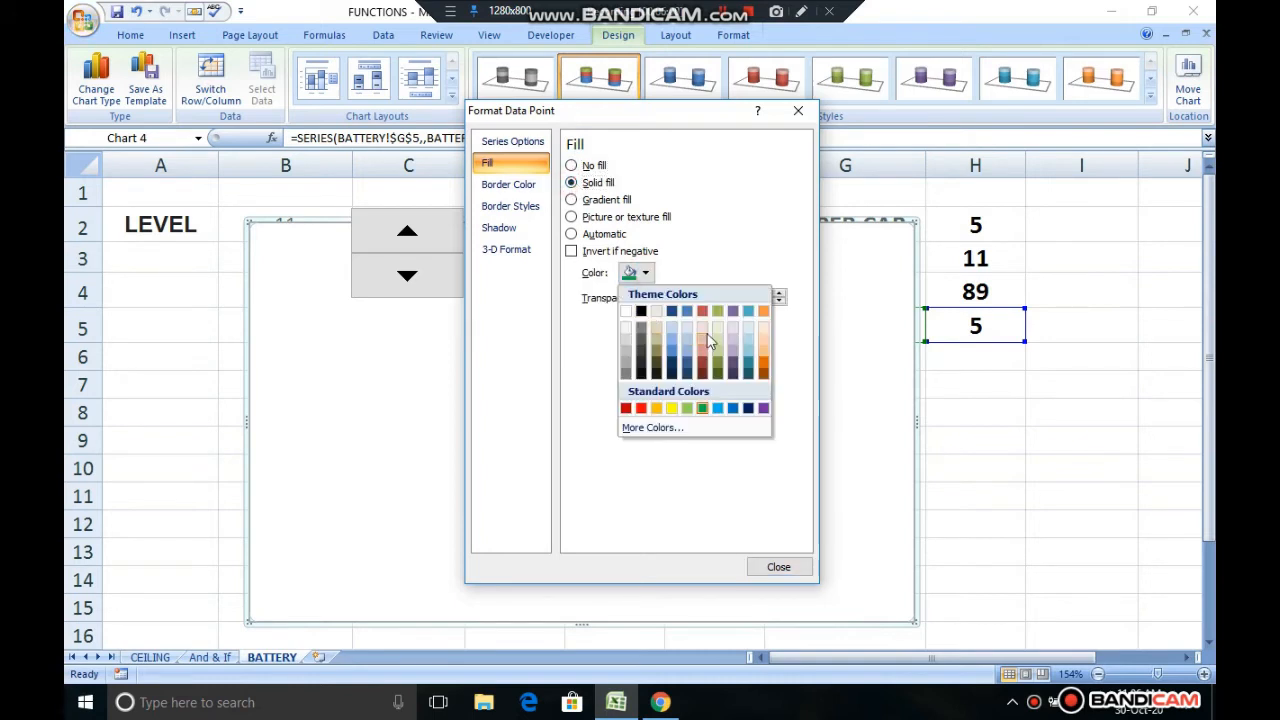
left_click(642, 407)
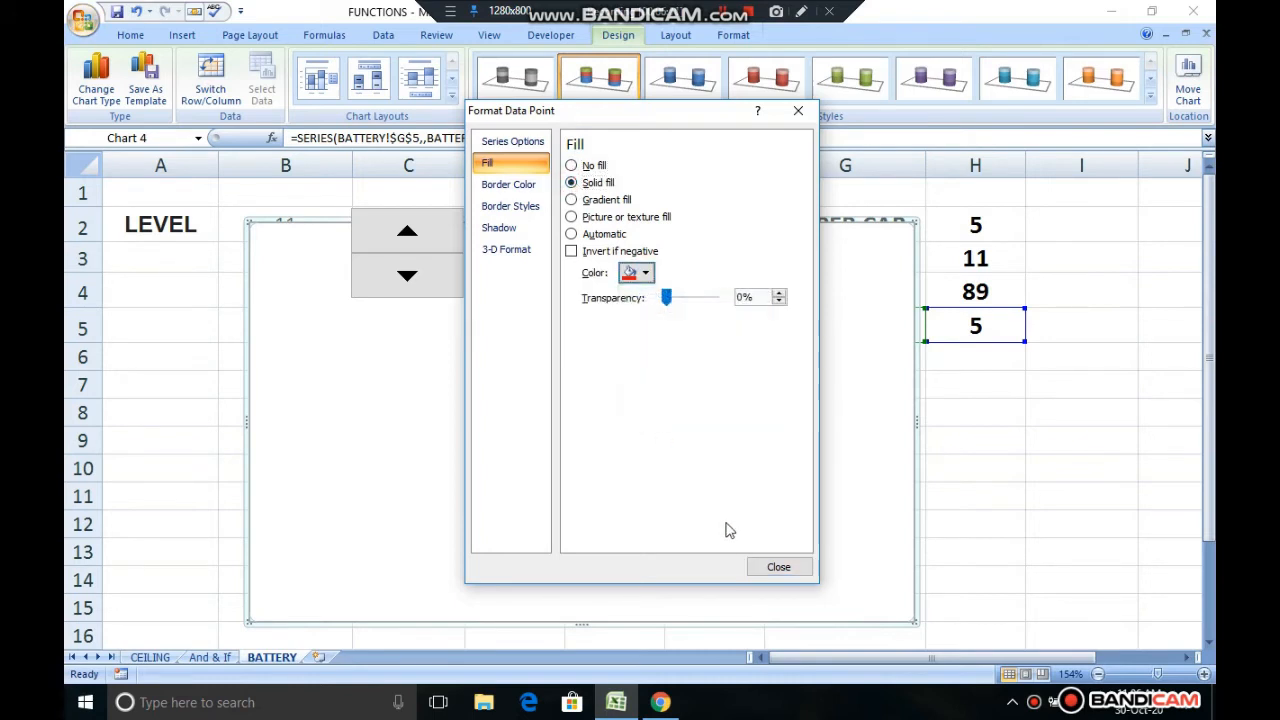
left_click(779, 568)
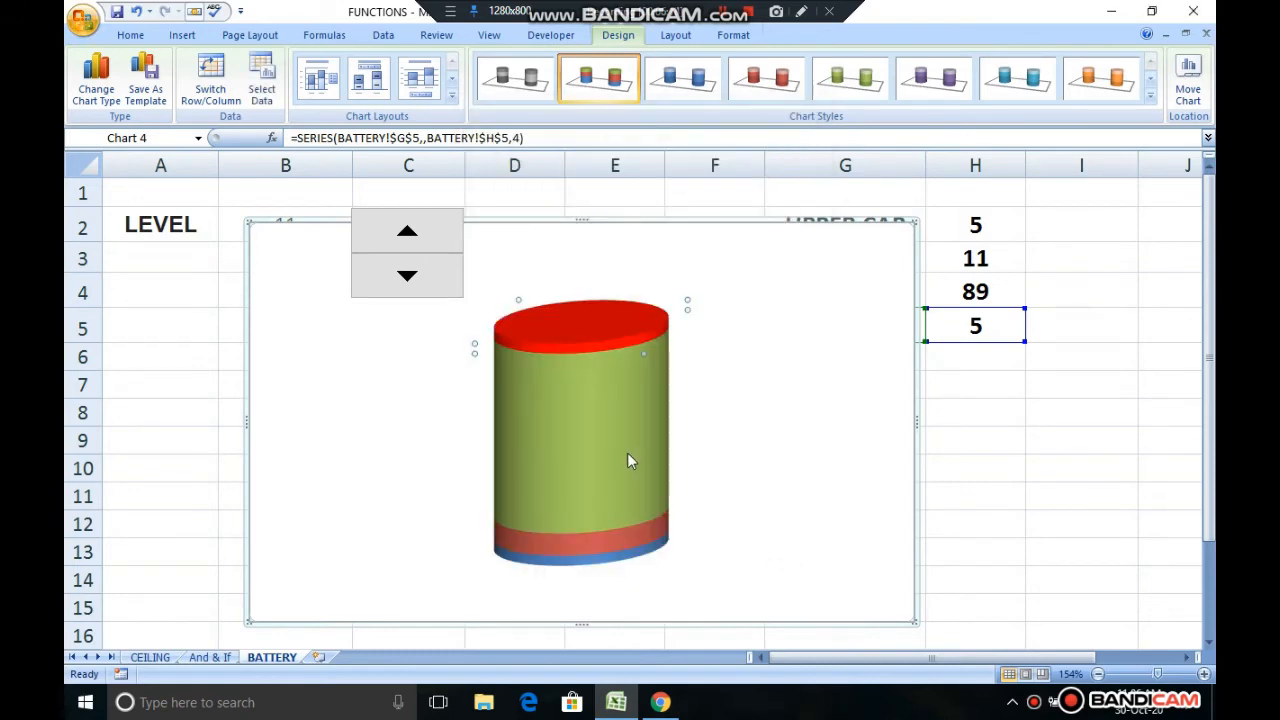
right_click(636, 557)
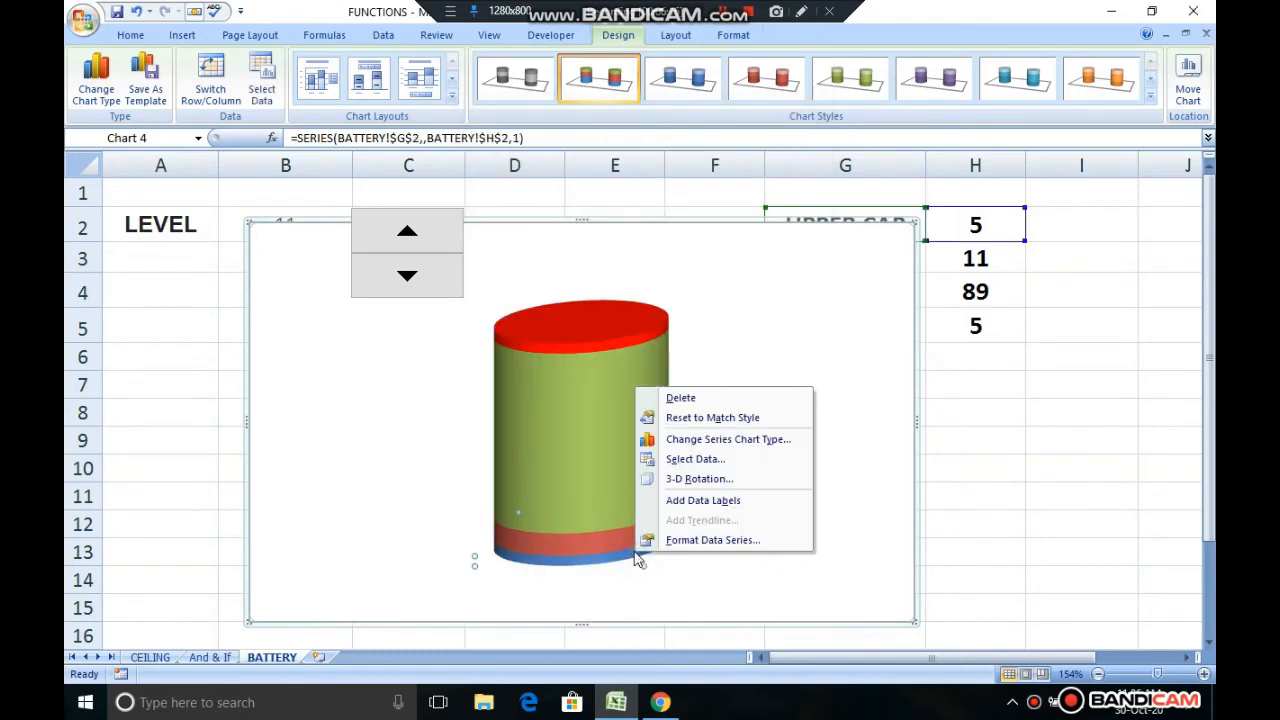
left_click(712, 540)
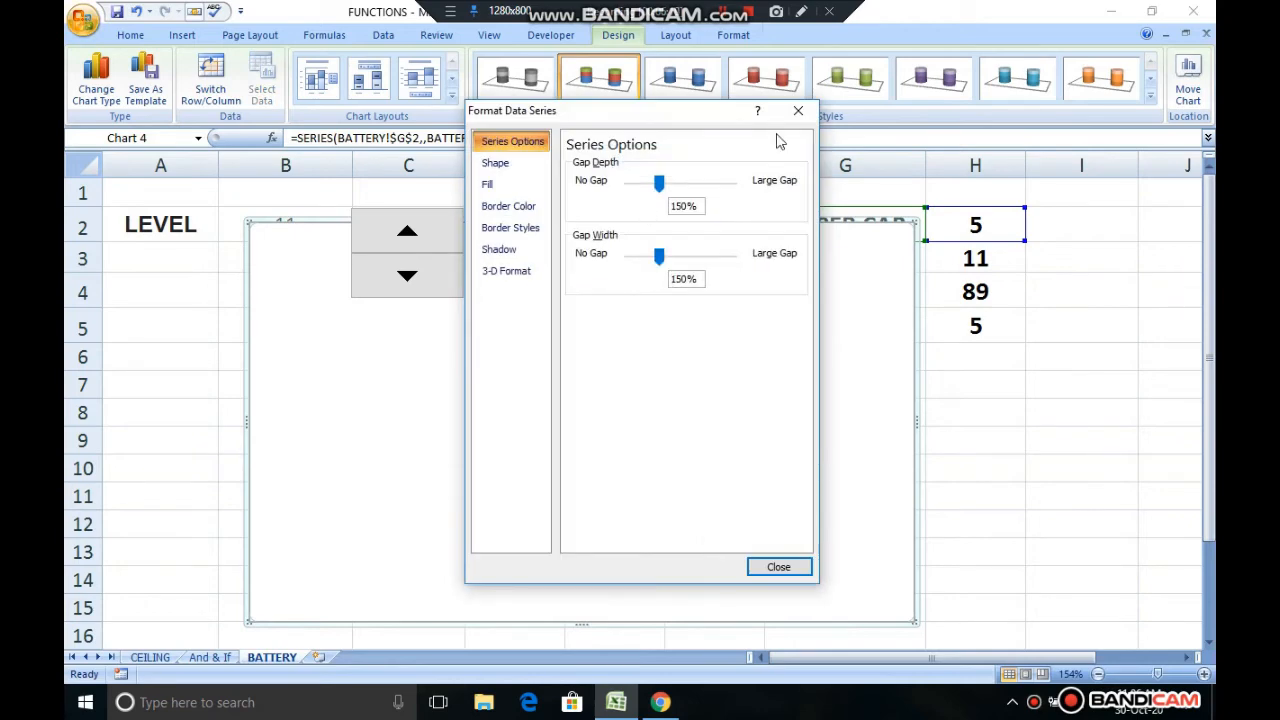
left_click(798, 110)
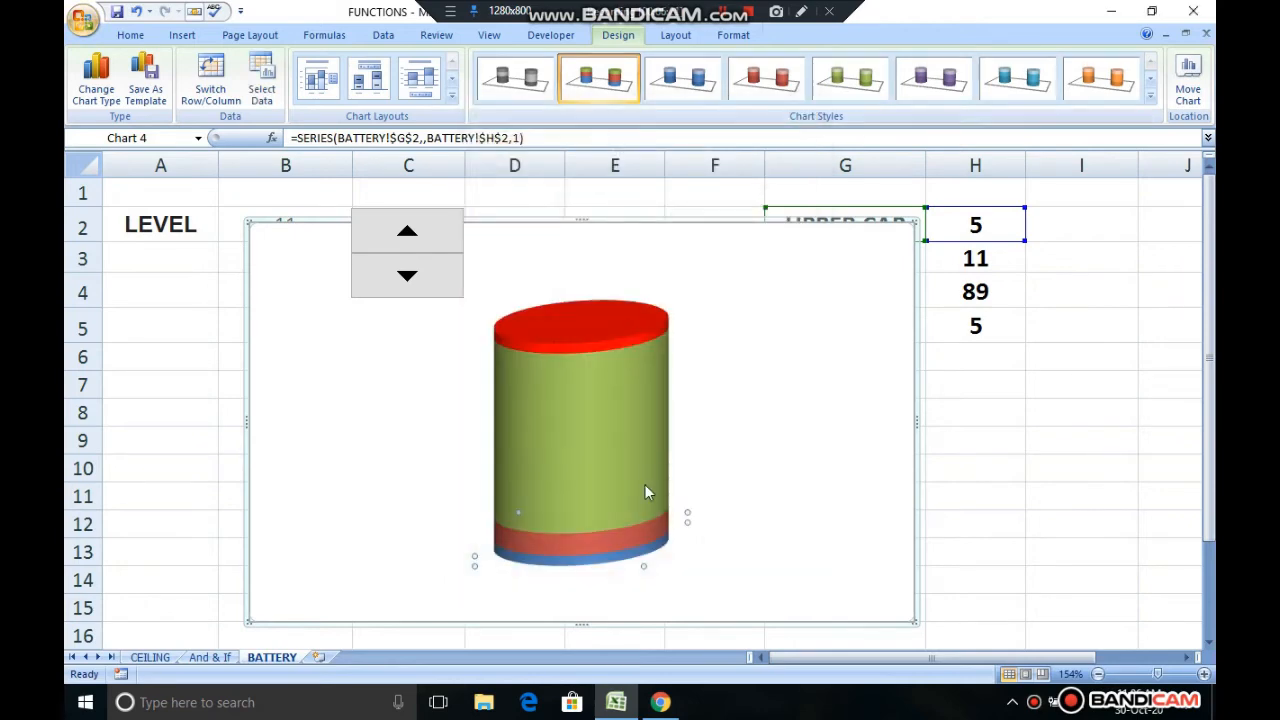
Step: Apply the same solid red fill to the thin cap segment at the base of the cylinder
right_click(627, 562)
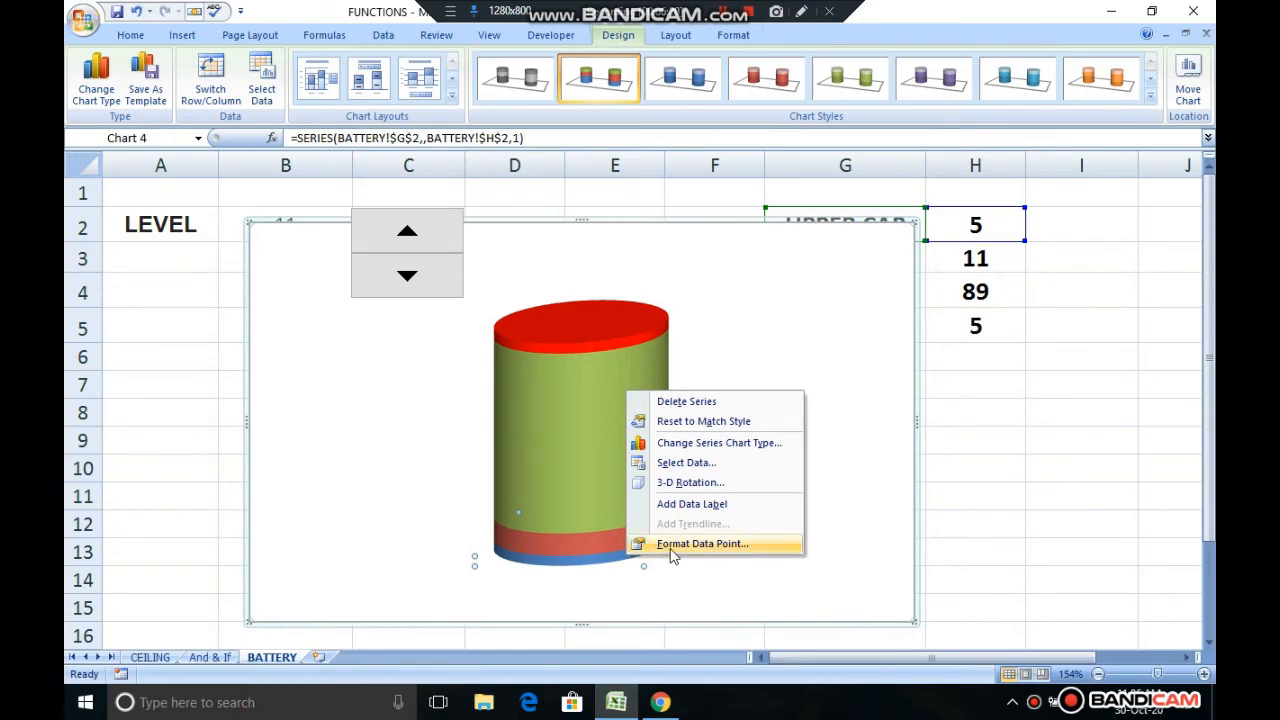
left_click(700, 544)
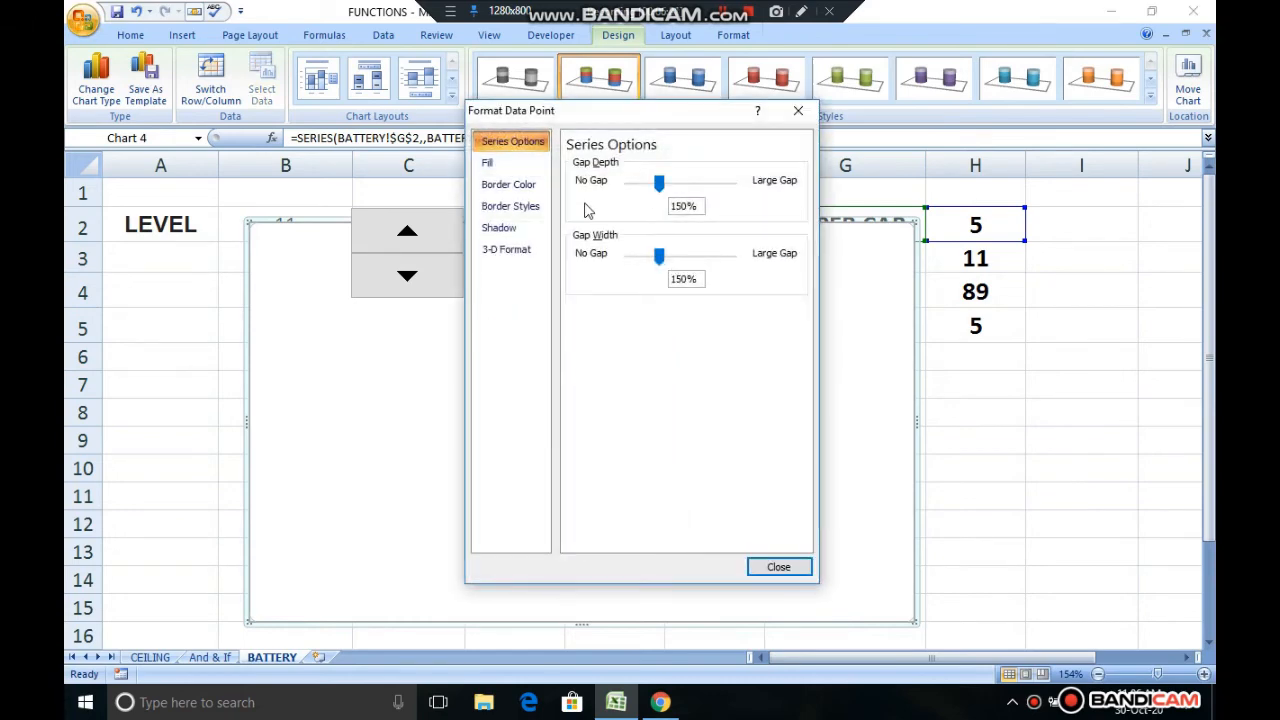
left_click(488, 163)
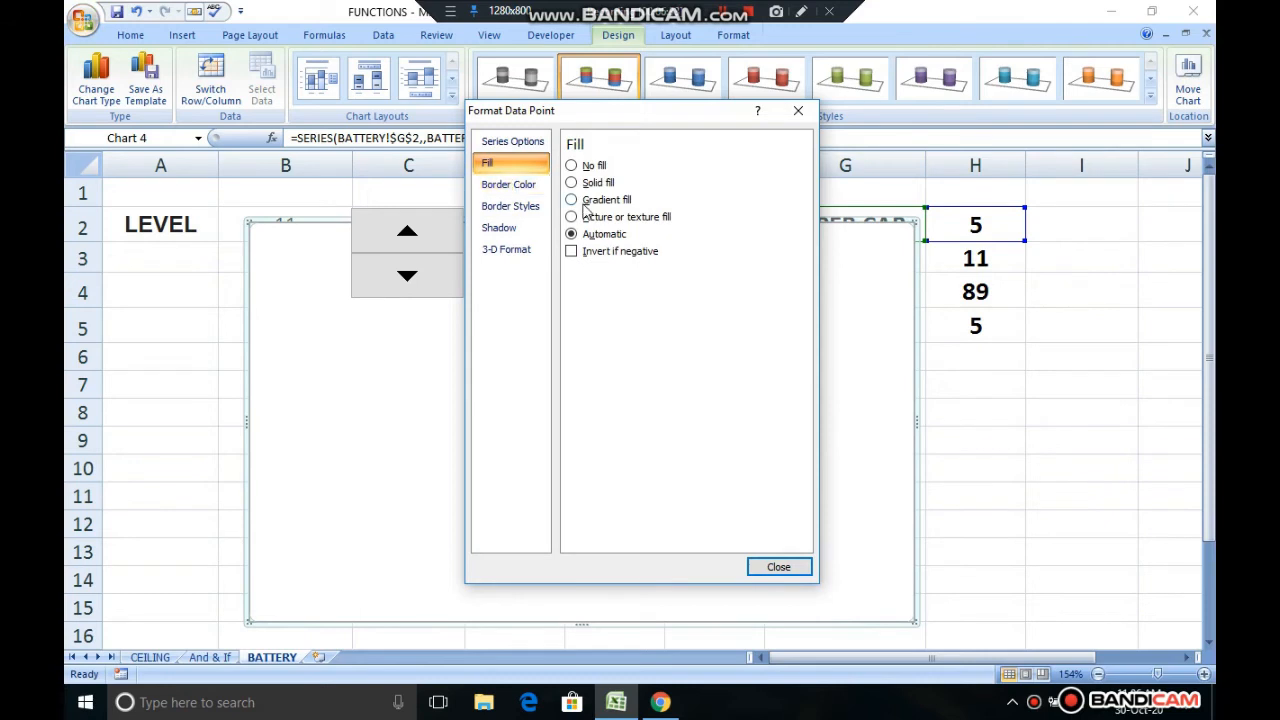
left_click(571, 183)
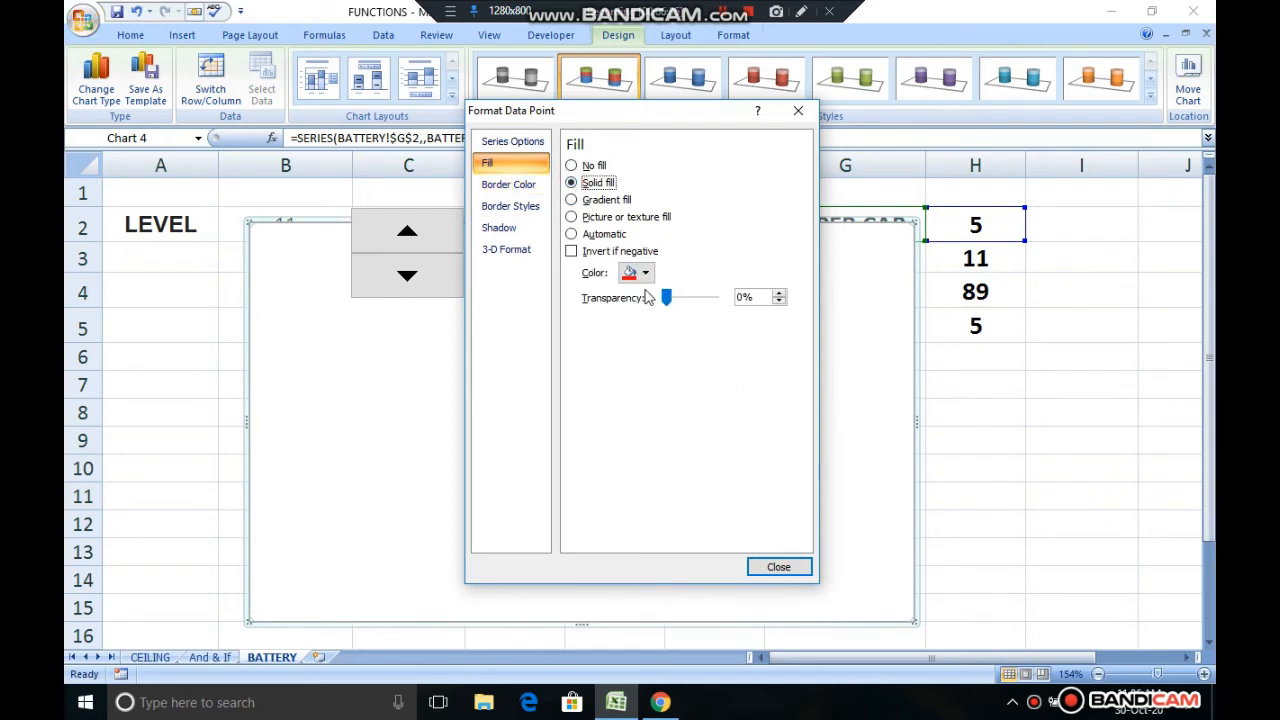
left_click(770, 566)
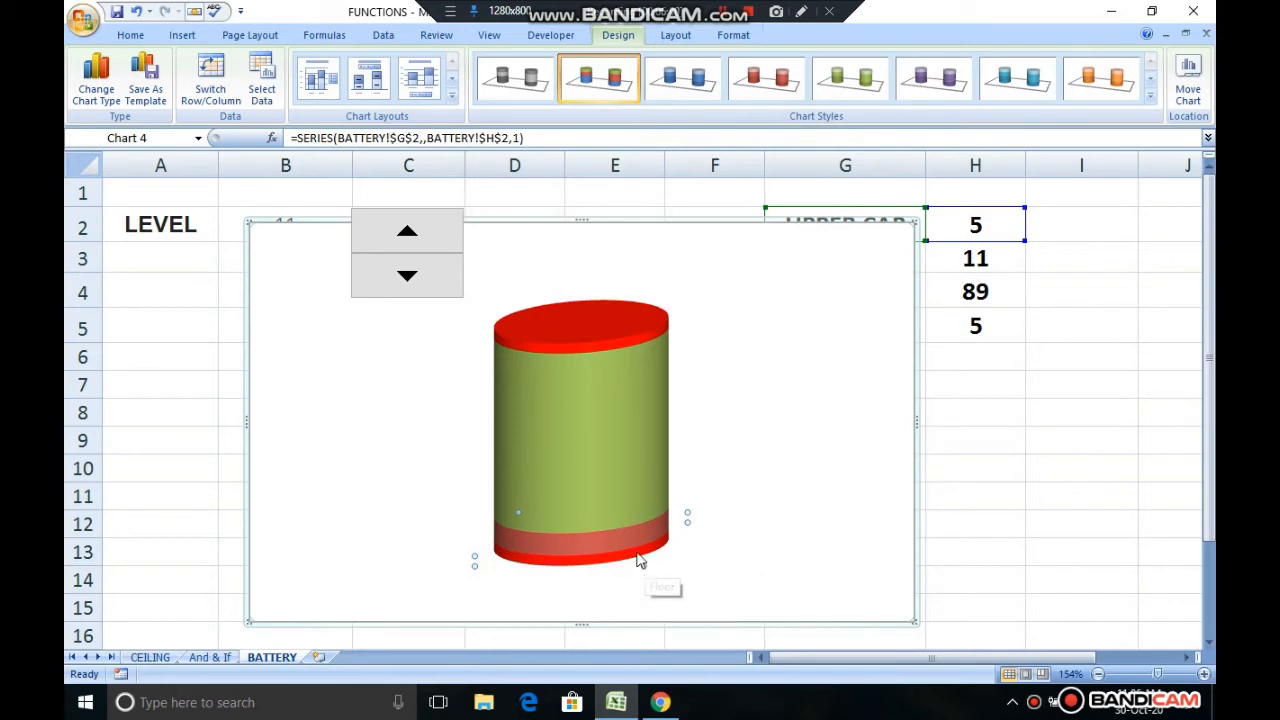
Step: Set the LEVEL series of the cylinder to a solid fill in standard blue and close the formatting dialog
left_click(589, 544)
right_click(587, 543)
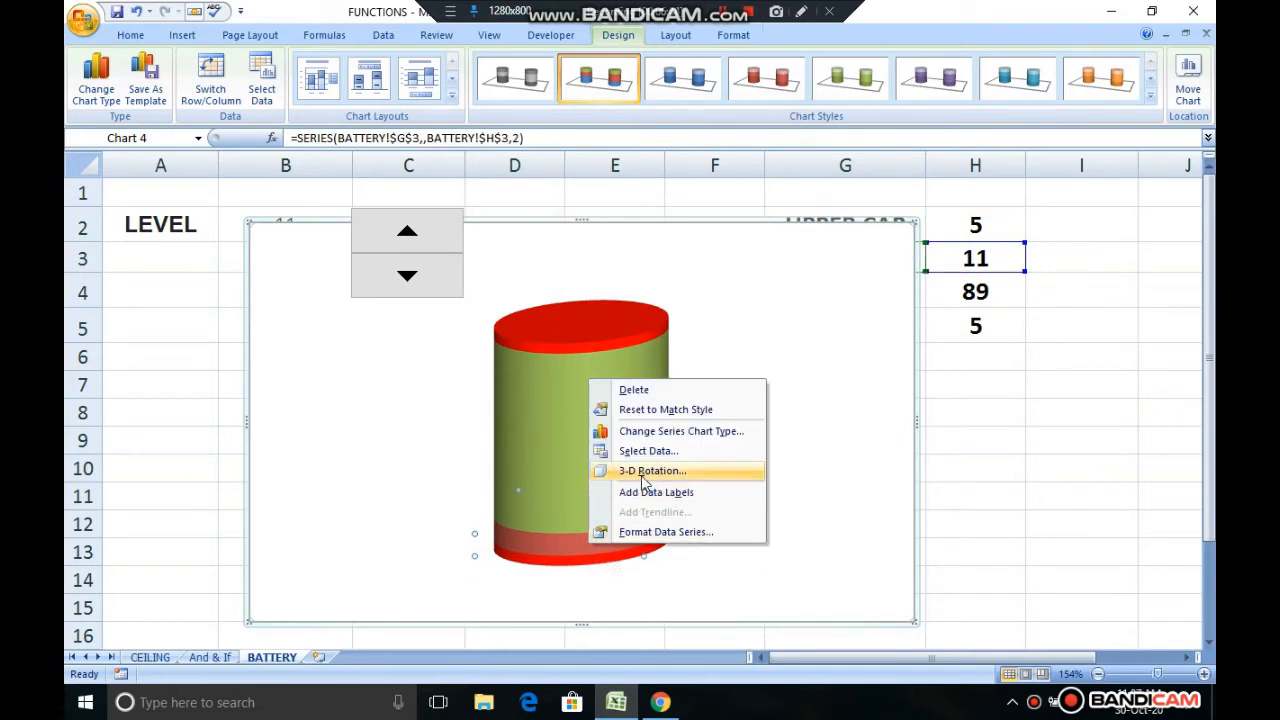
left_click(657, 537)
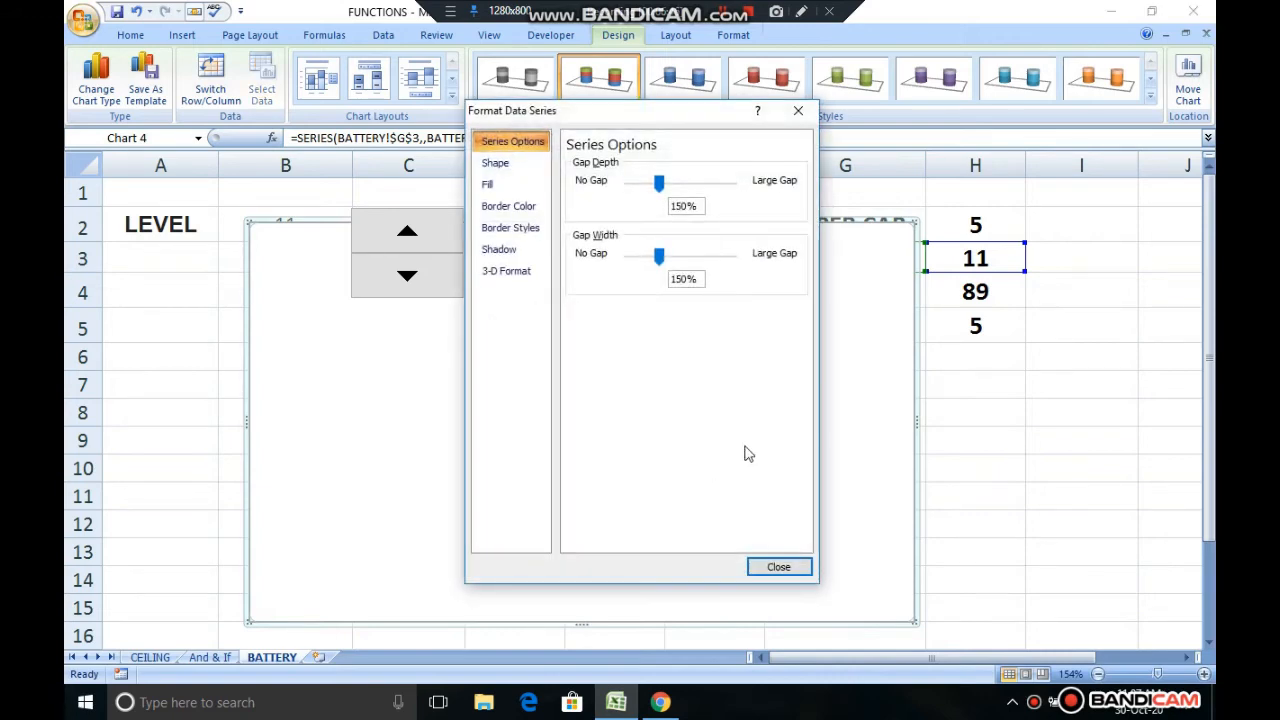
left_click(490, 184)
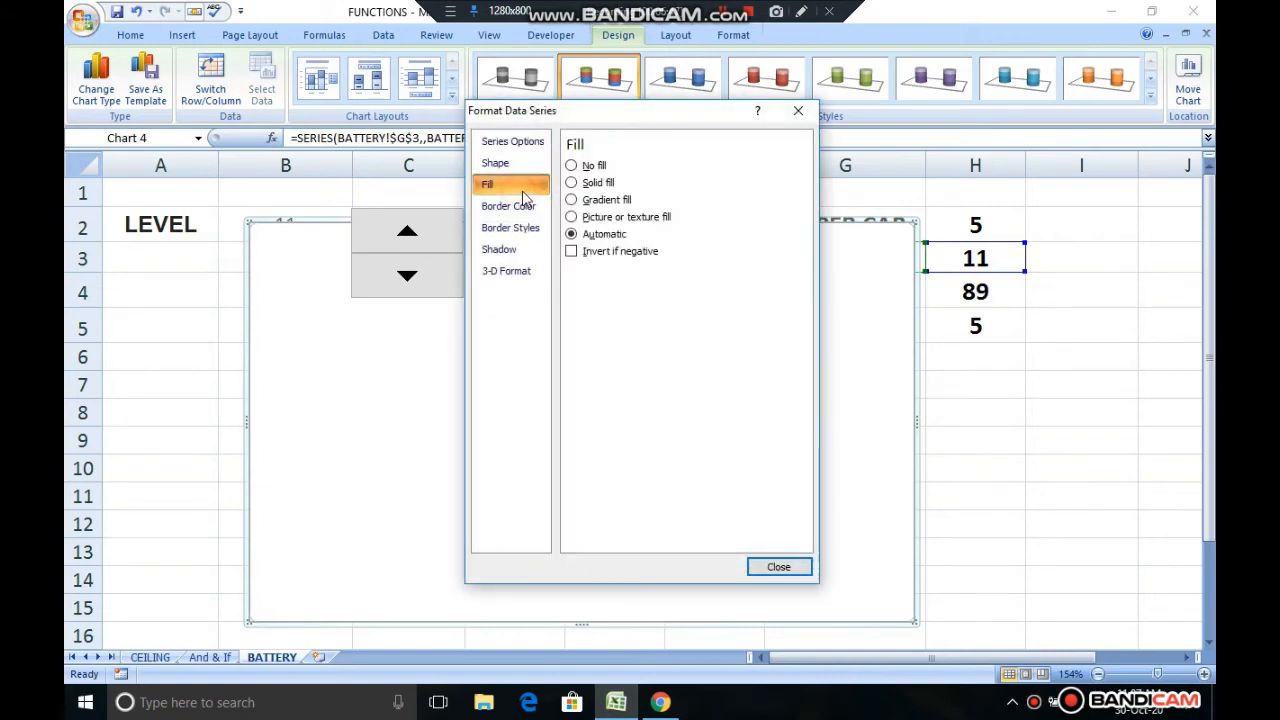
left_click(572, 183)
left_click(646, 273)
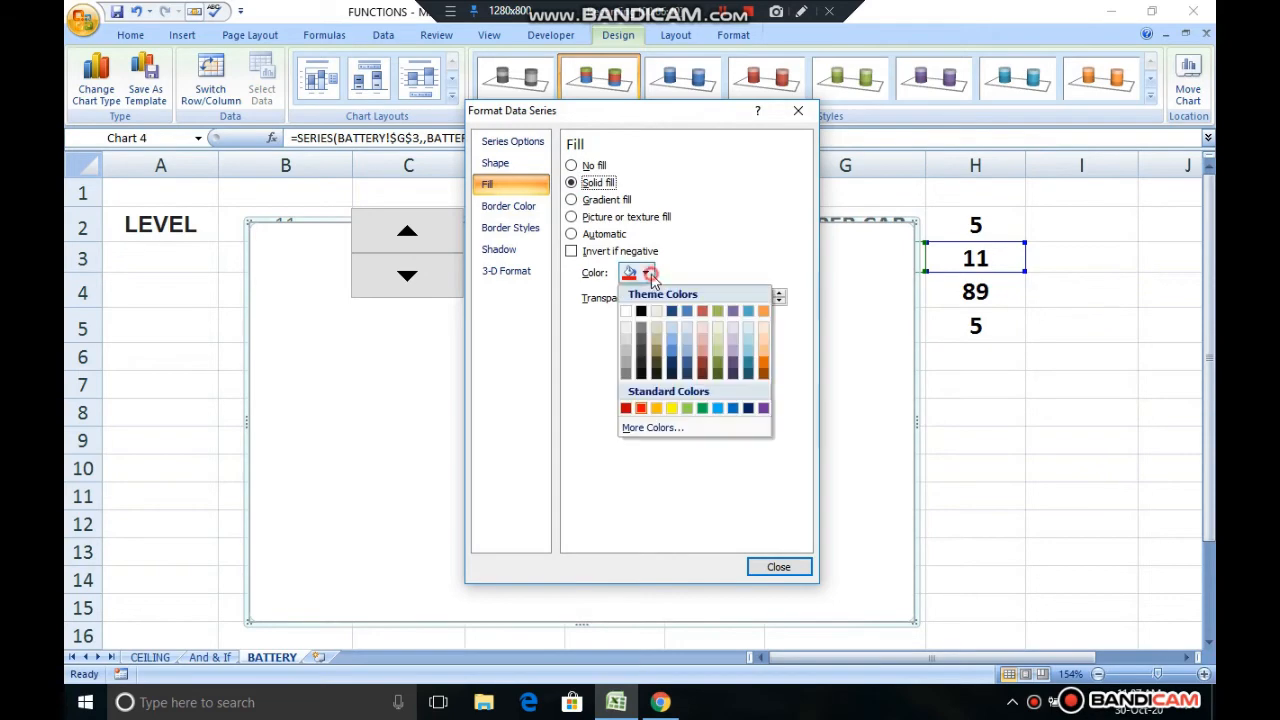
left_click(748, 408)
left_click(776, 567)
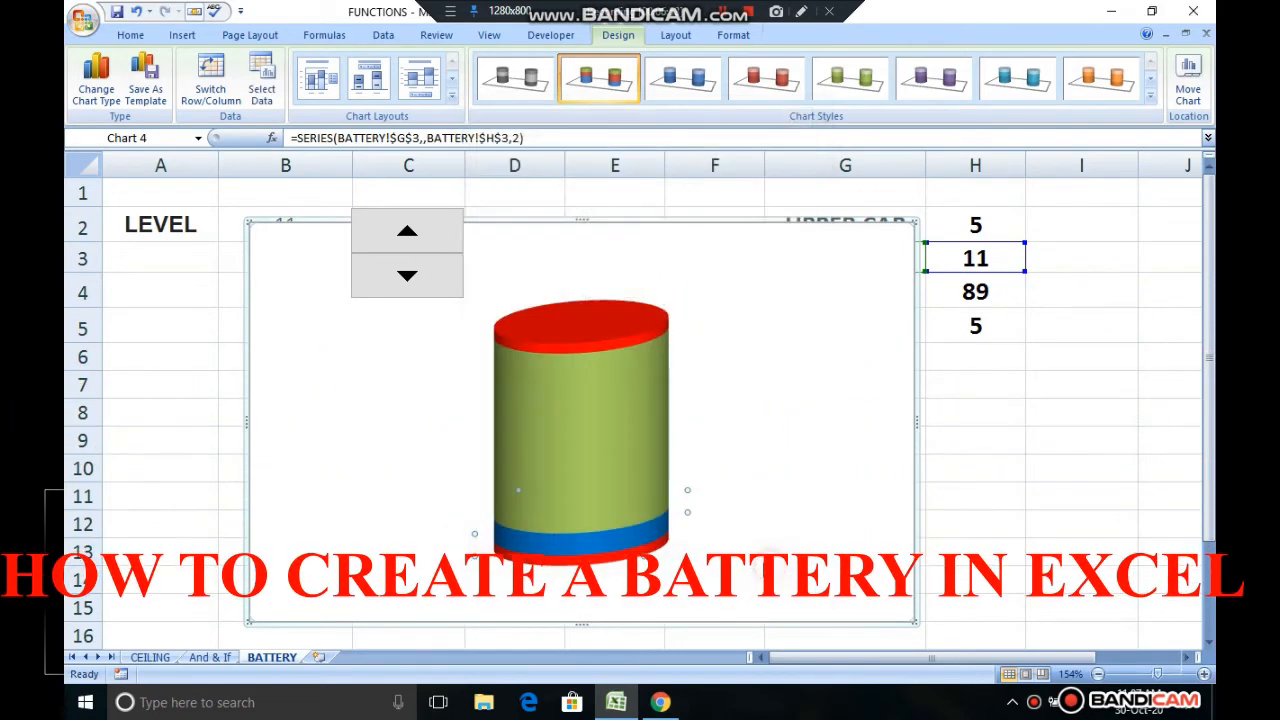
Step: Give the REMAINING series a pale blue solid fill with 35% transparency, moving the dialog off the cylinder before closing it
left_click(575, 458)
right_click(576, 459)
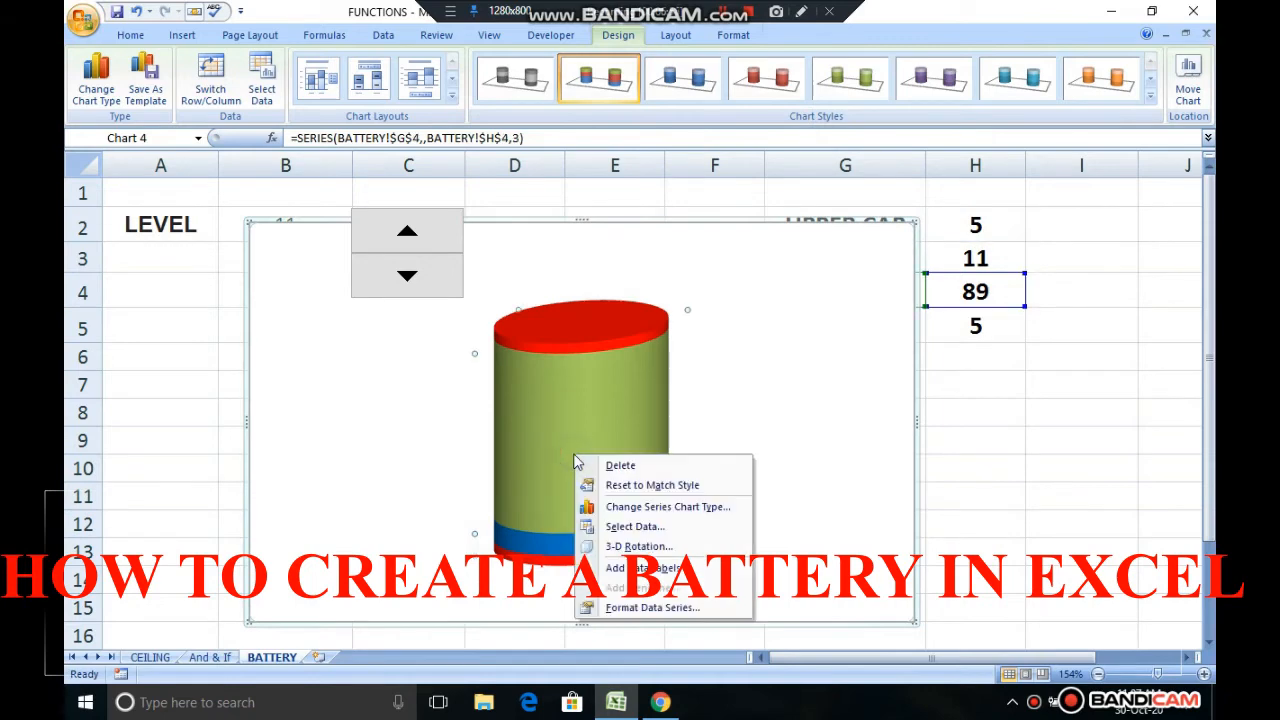
left_click(645, 607)
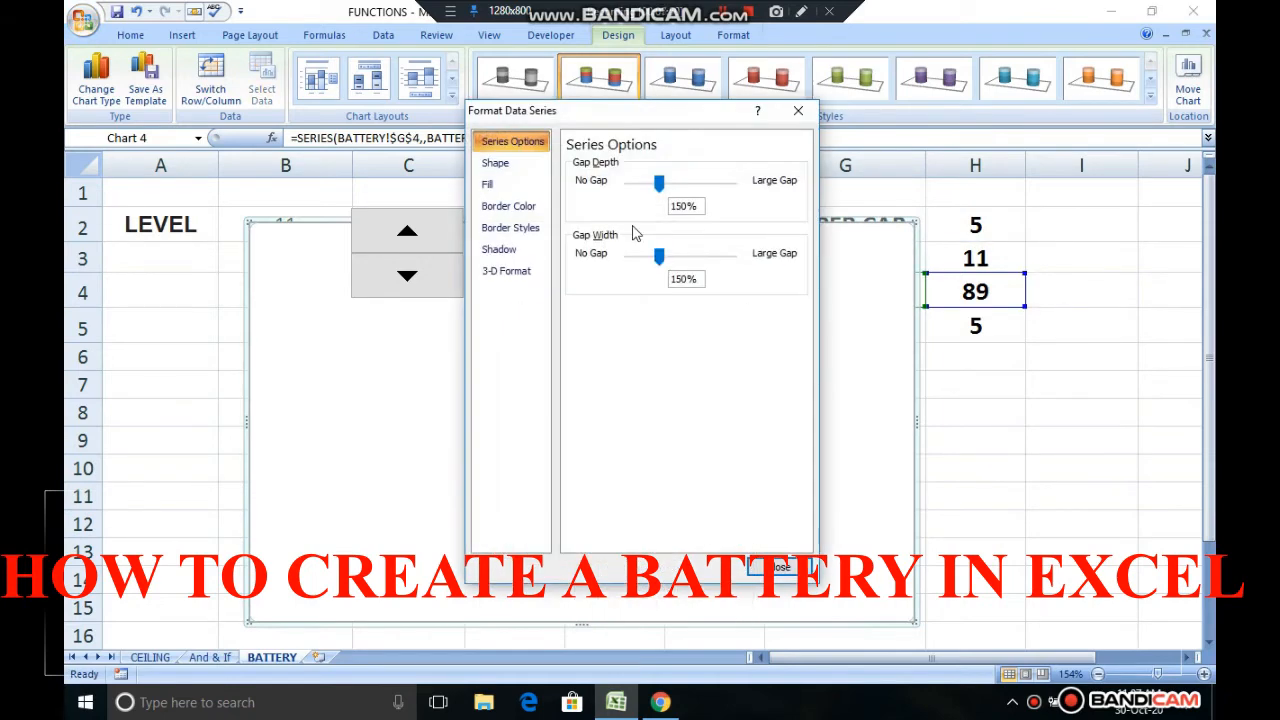
left_click(508, 187)
left_click(571, 166)
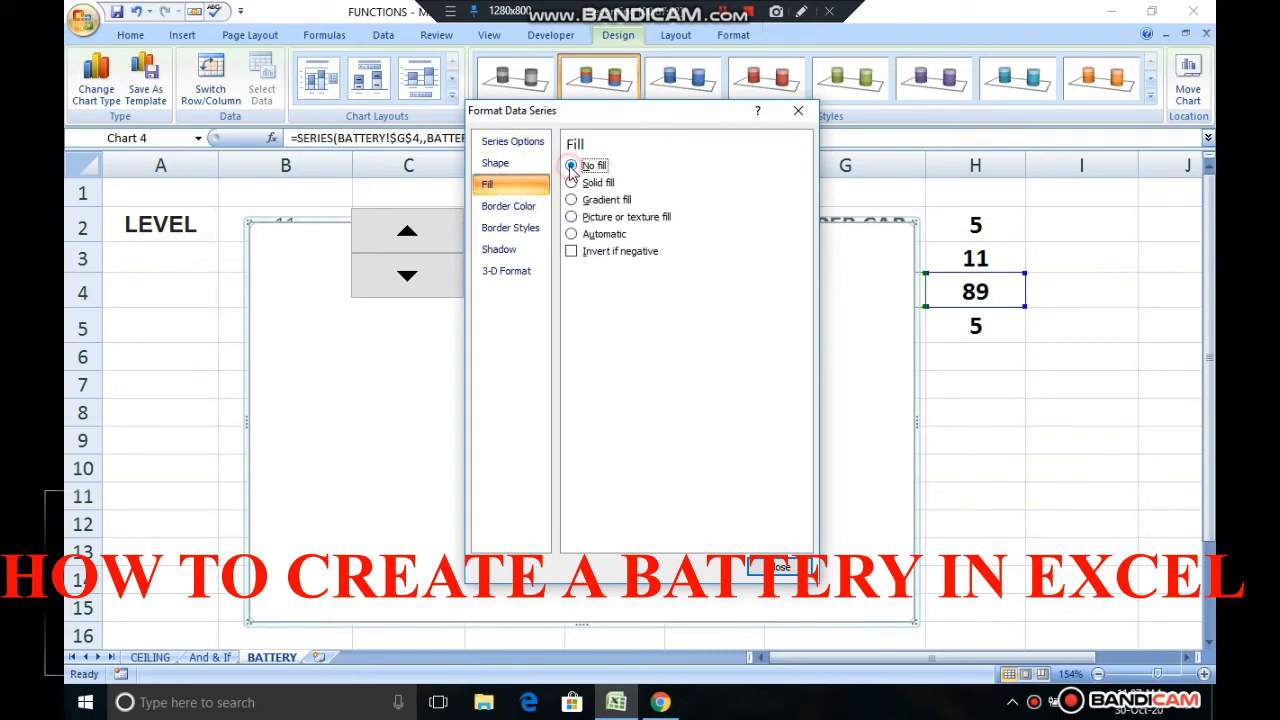
left_click(572, 182)
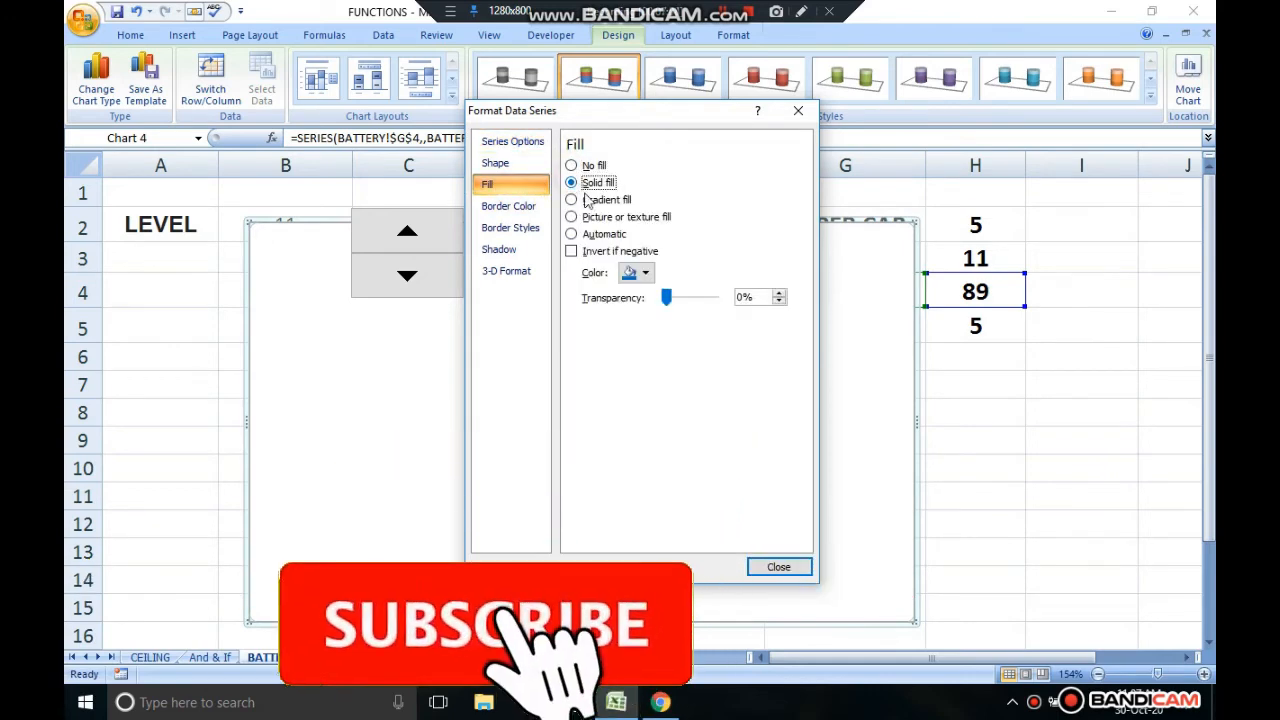
left_click(646, 274)
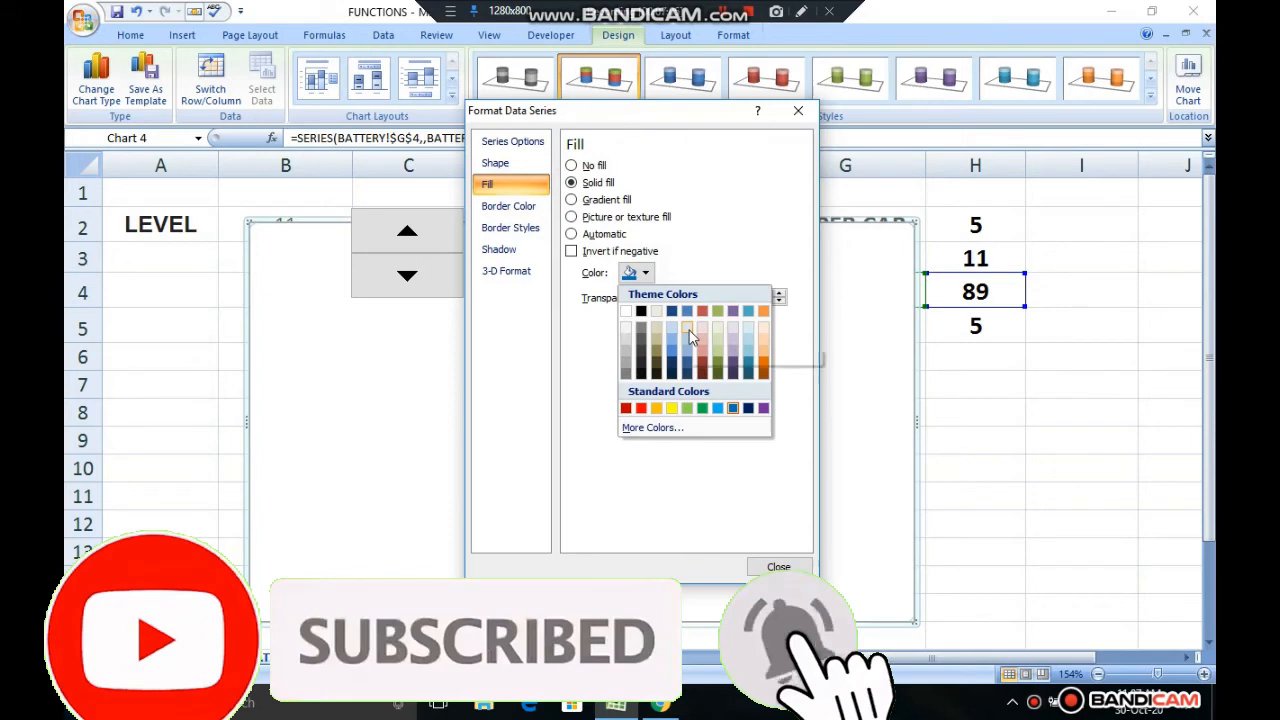
left_click(688, 332)
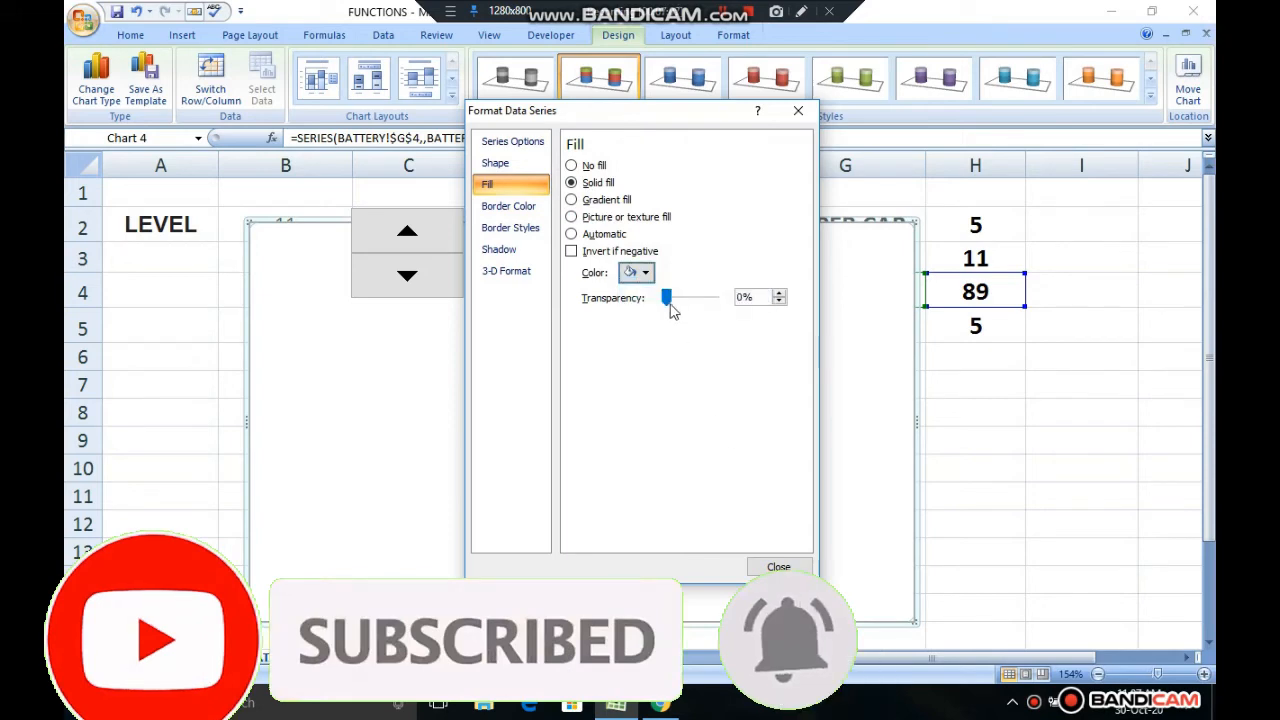
left_click_drag(669, 303, 683, 298)
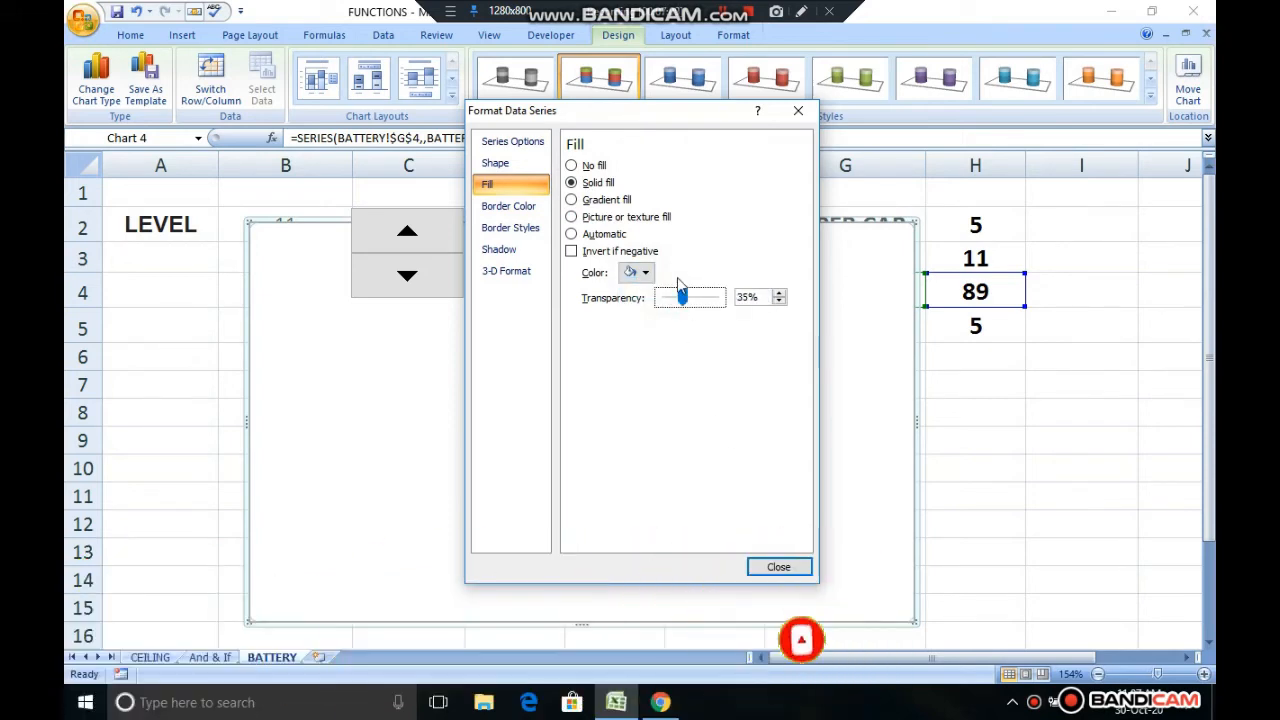
left_click_drag(645, 120, 855, 150)
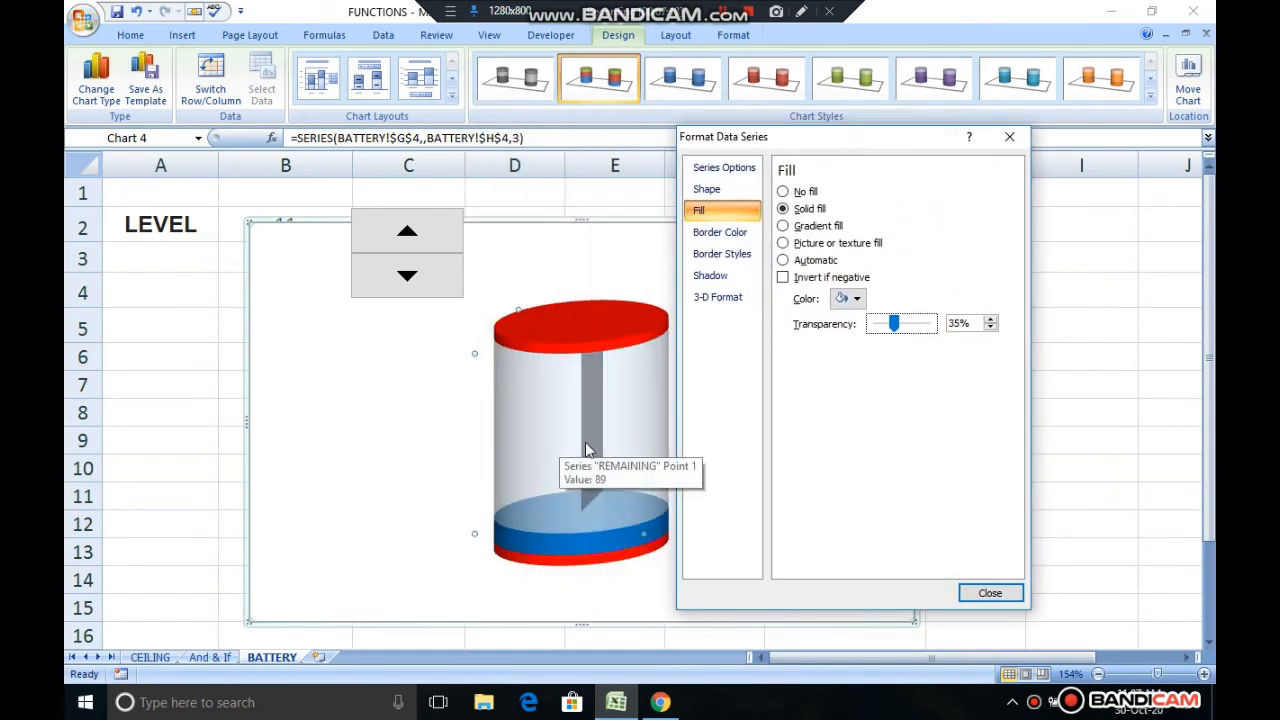
left_click(990, 593)
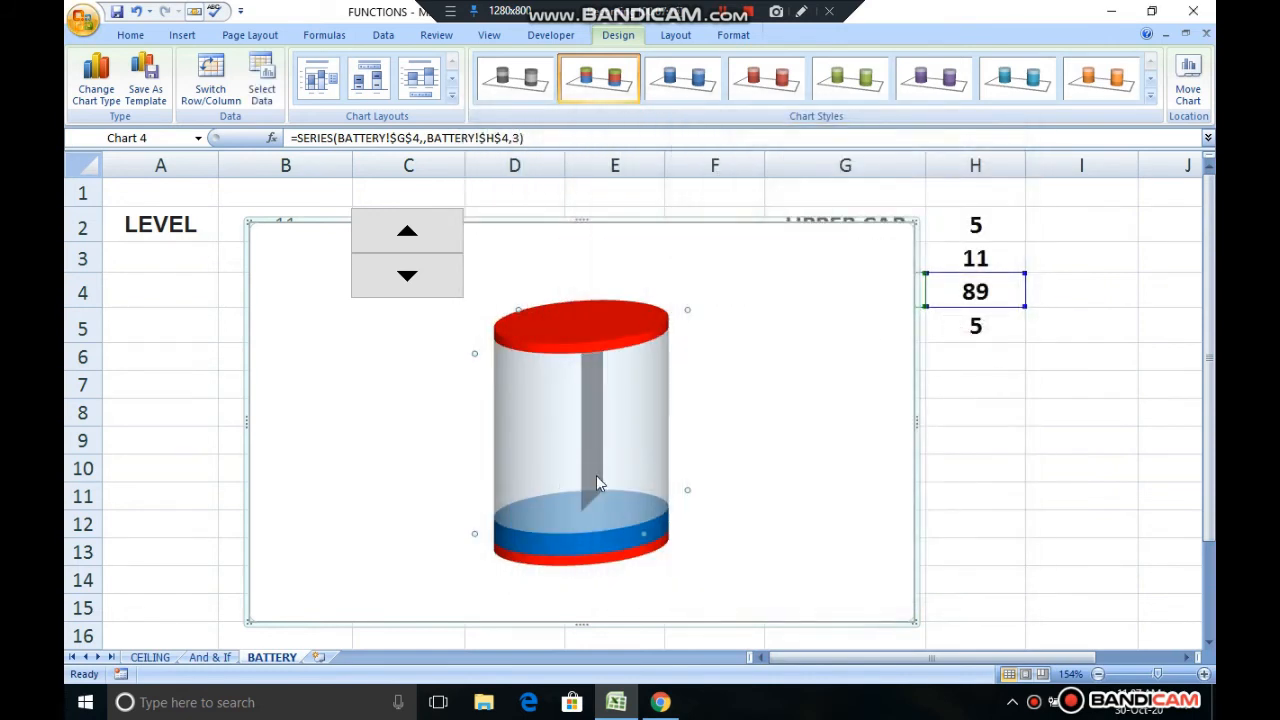
Step: Change the solid fill of the cylinder's LEVEL series to standard green and close the formatting dialog
left_click(583, 552)
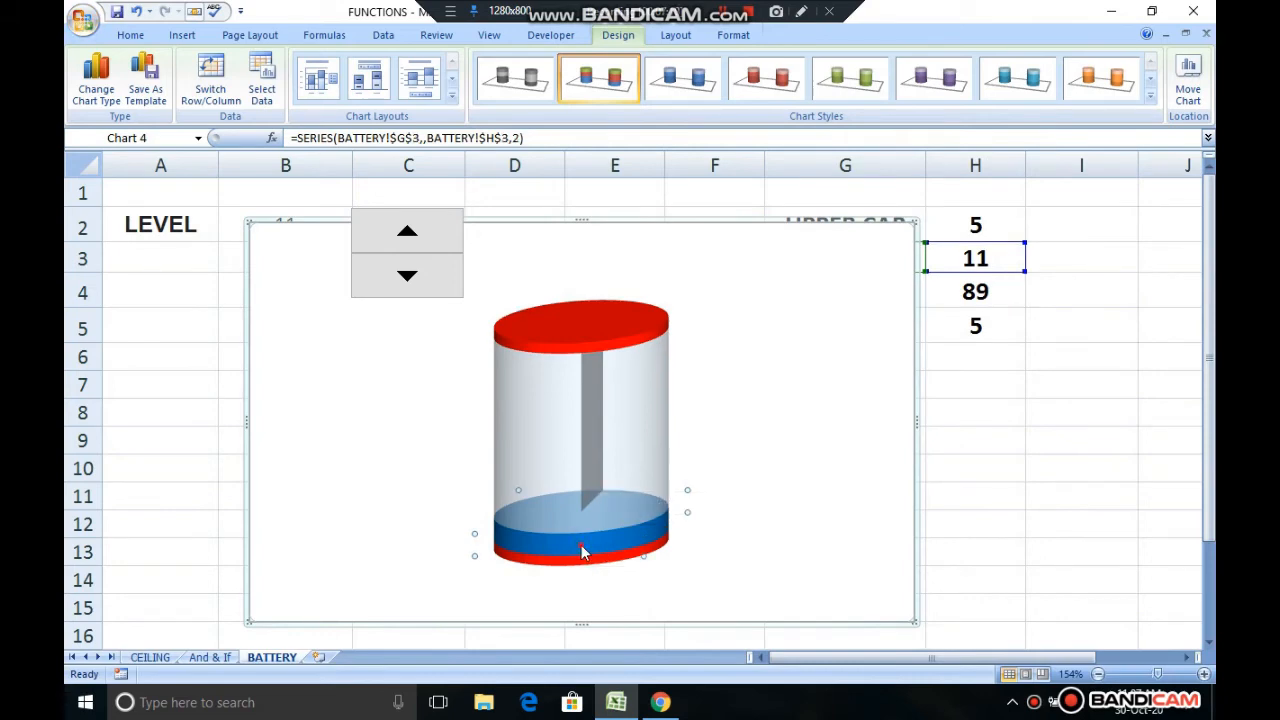
right_click(583, 552)
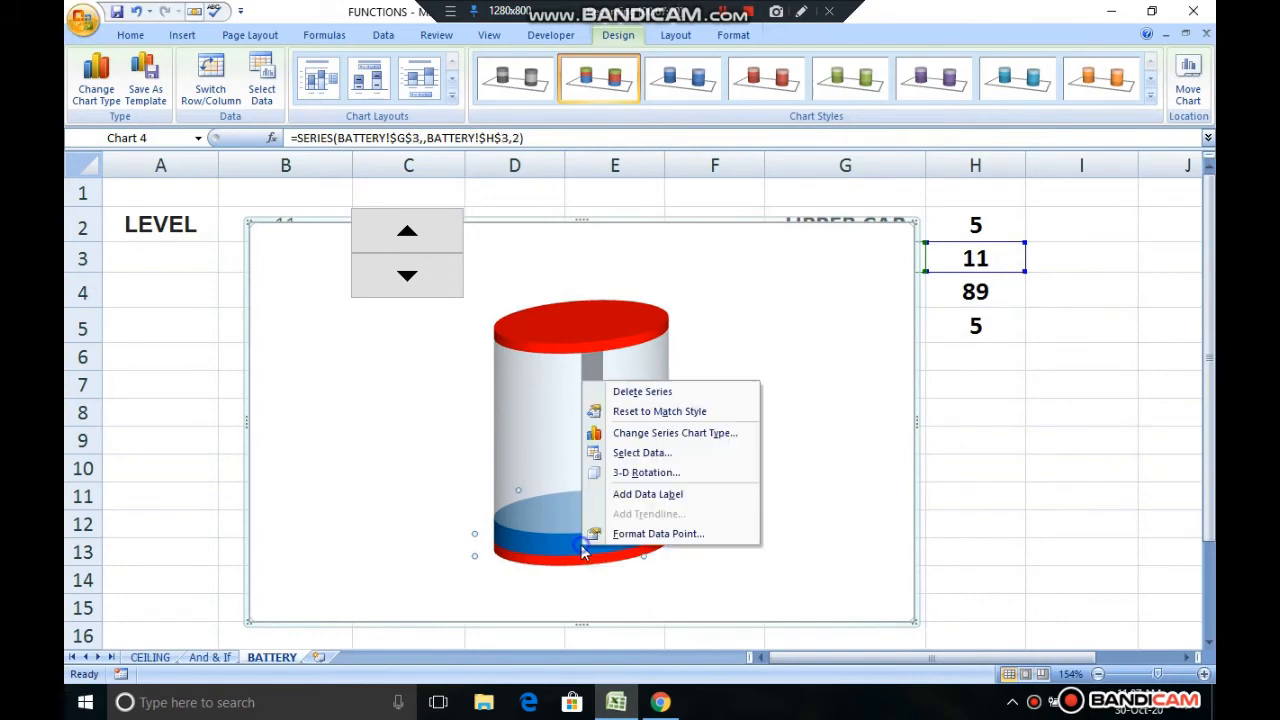
left_click(640, 534)
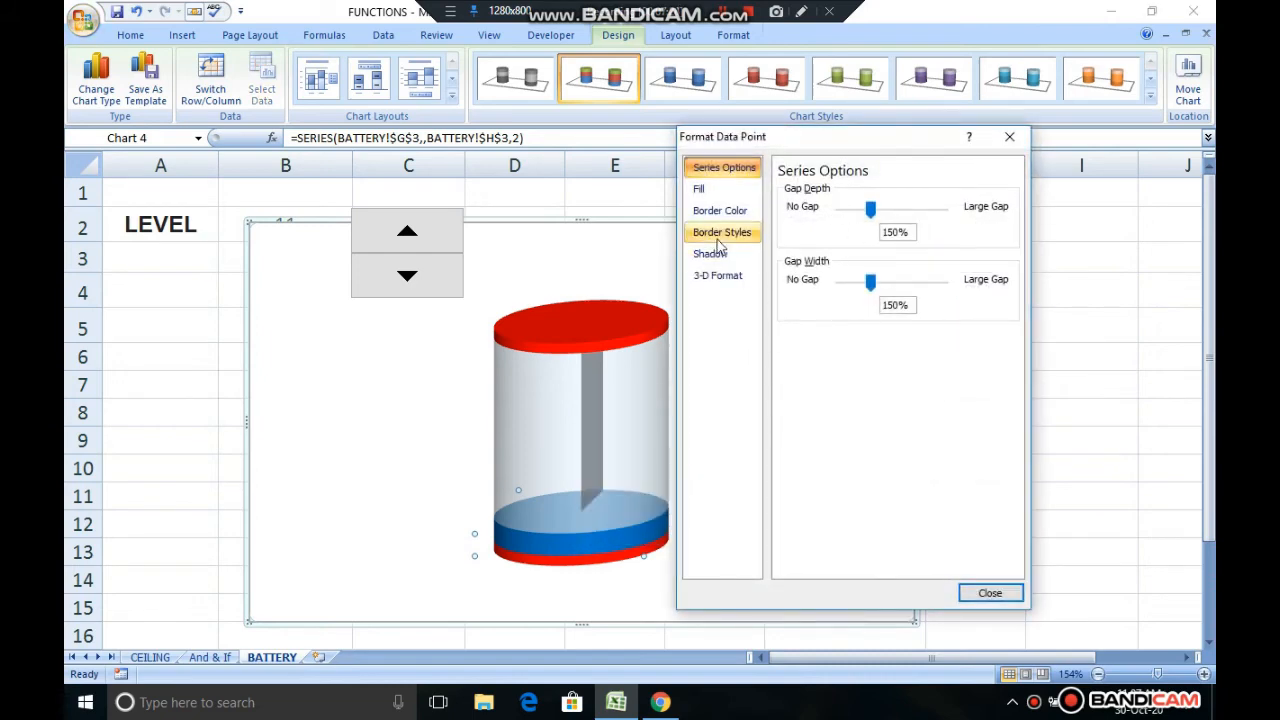
left_click(699, 189)
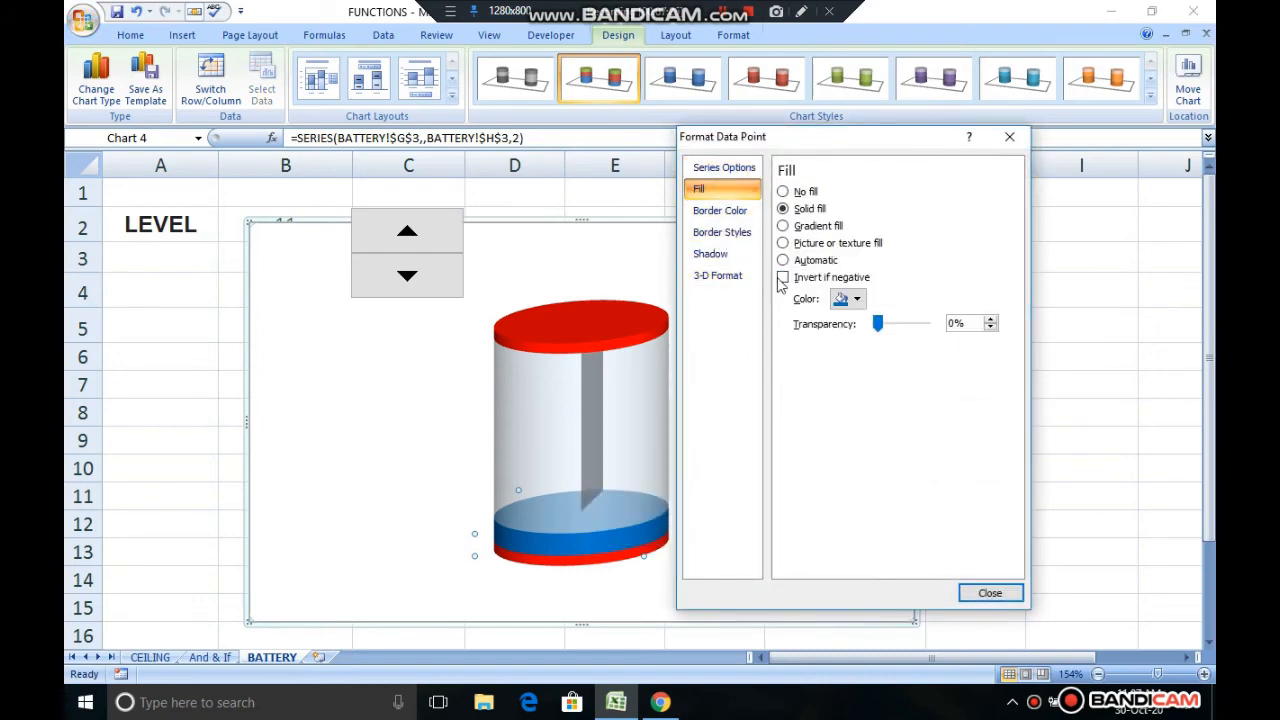
left_click(856, 299)
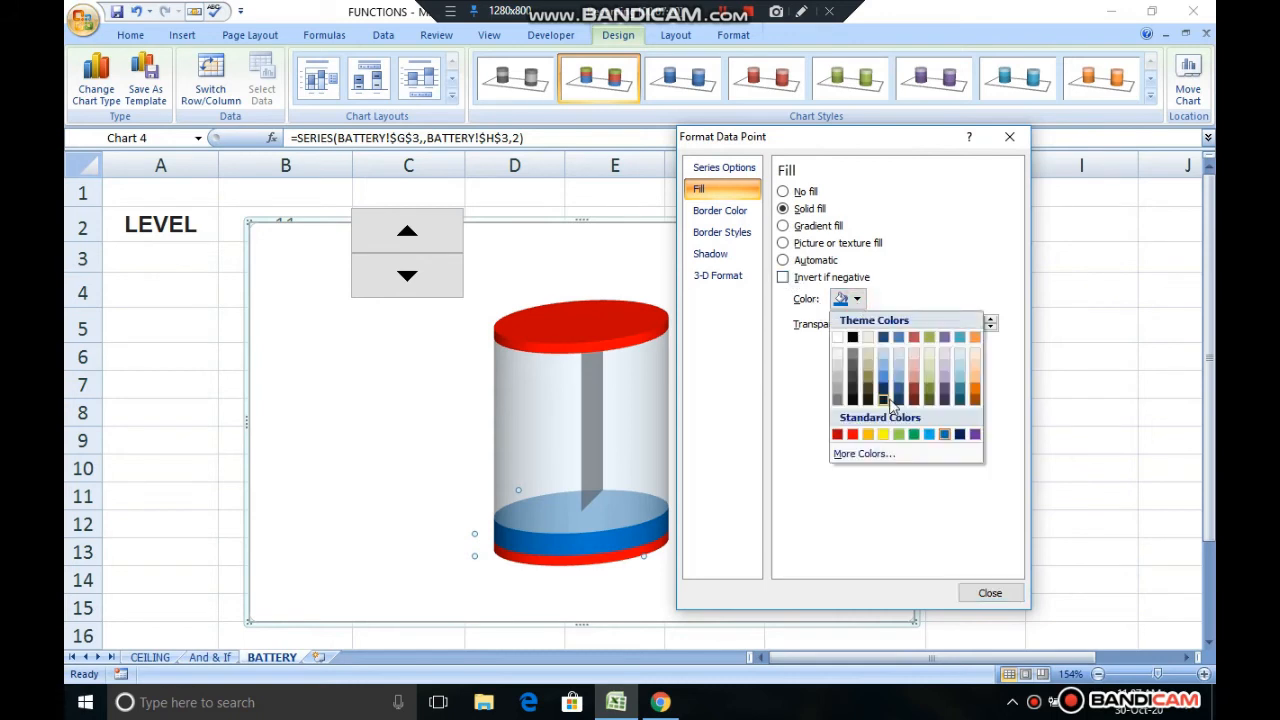
left_click(913, 434)
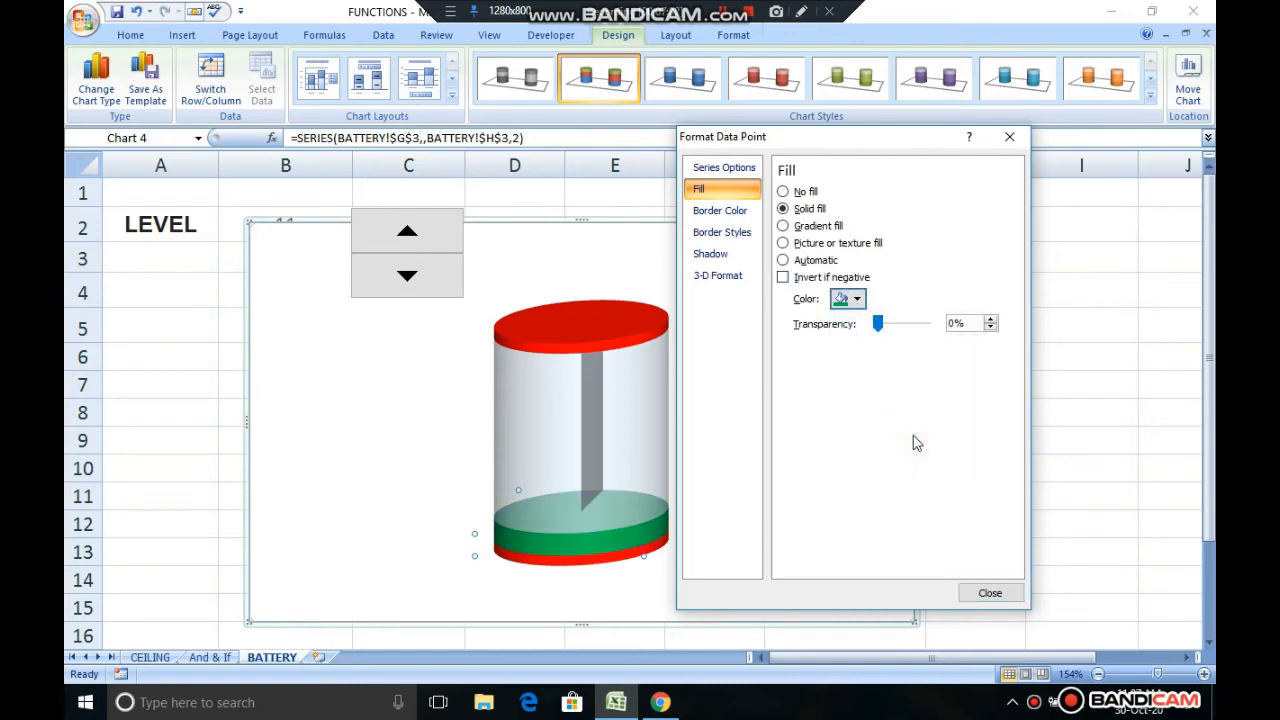
left_click(984, 594)
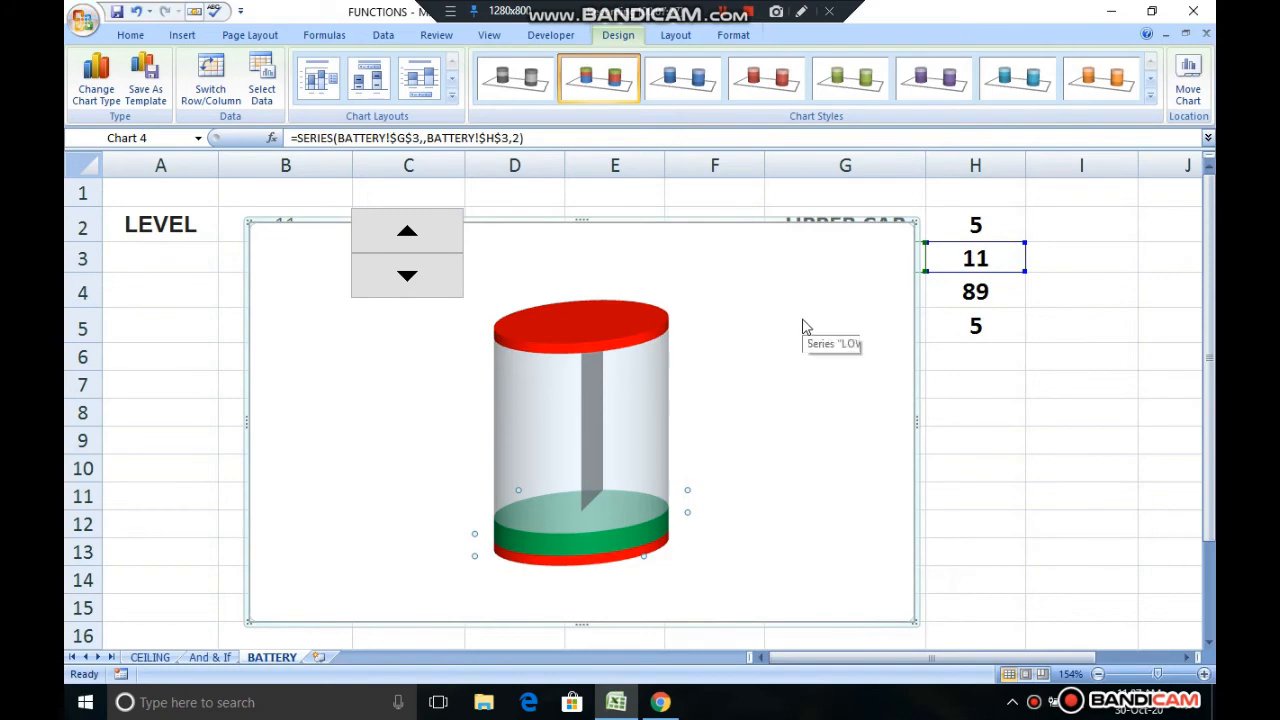
Step: Format the chart area with no fill and no border line, close the dialog and deselect the chart
left_click(946, 403)
left_click(906, 381)
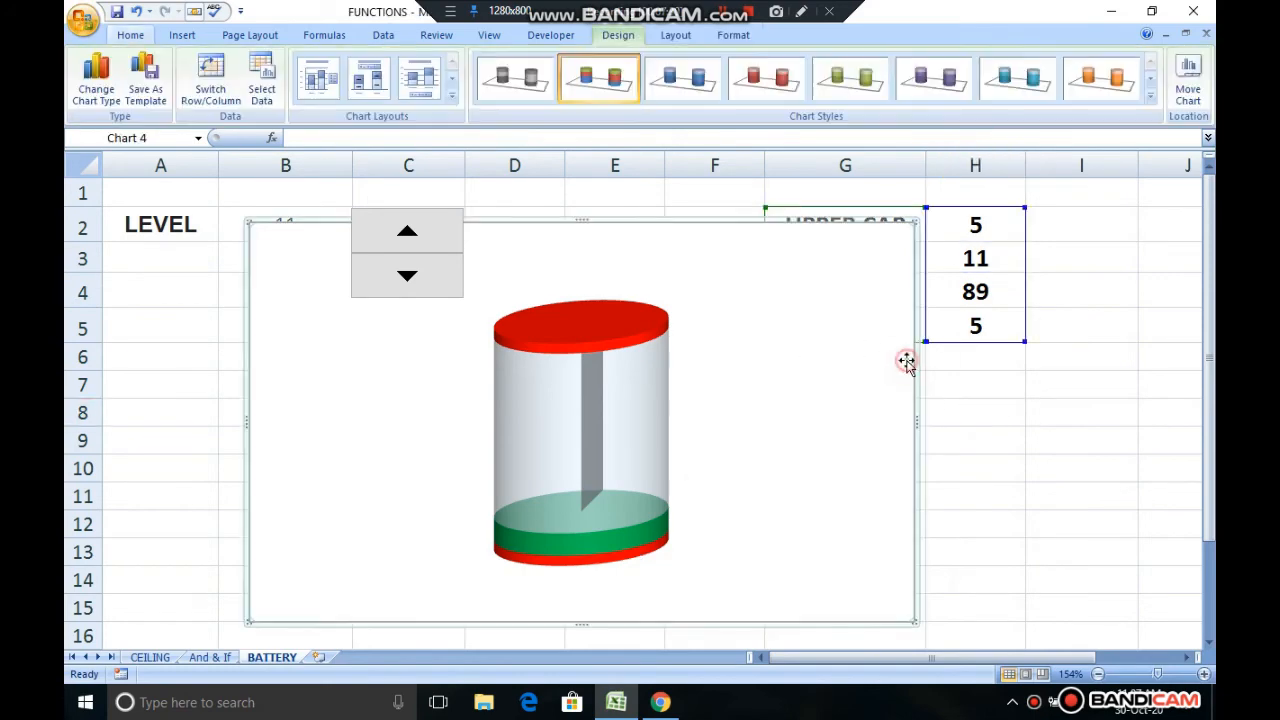
right_click(743, 222)
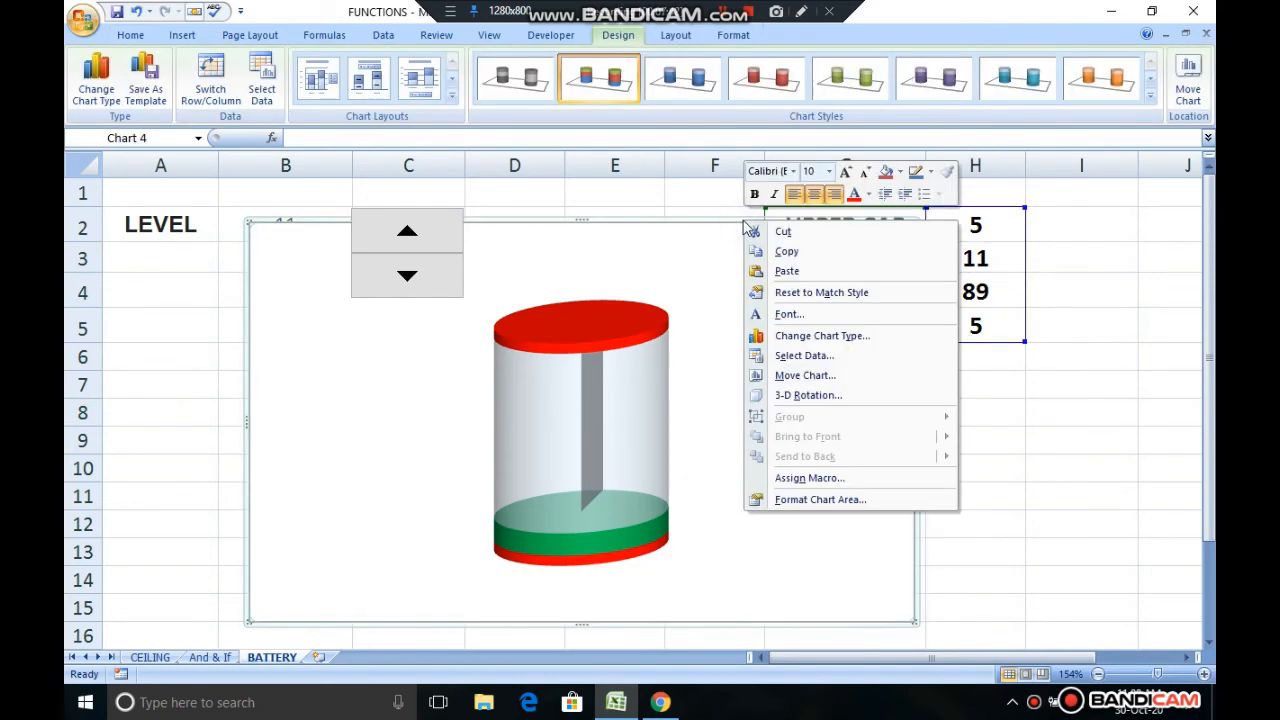
left_click(848, 500)
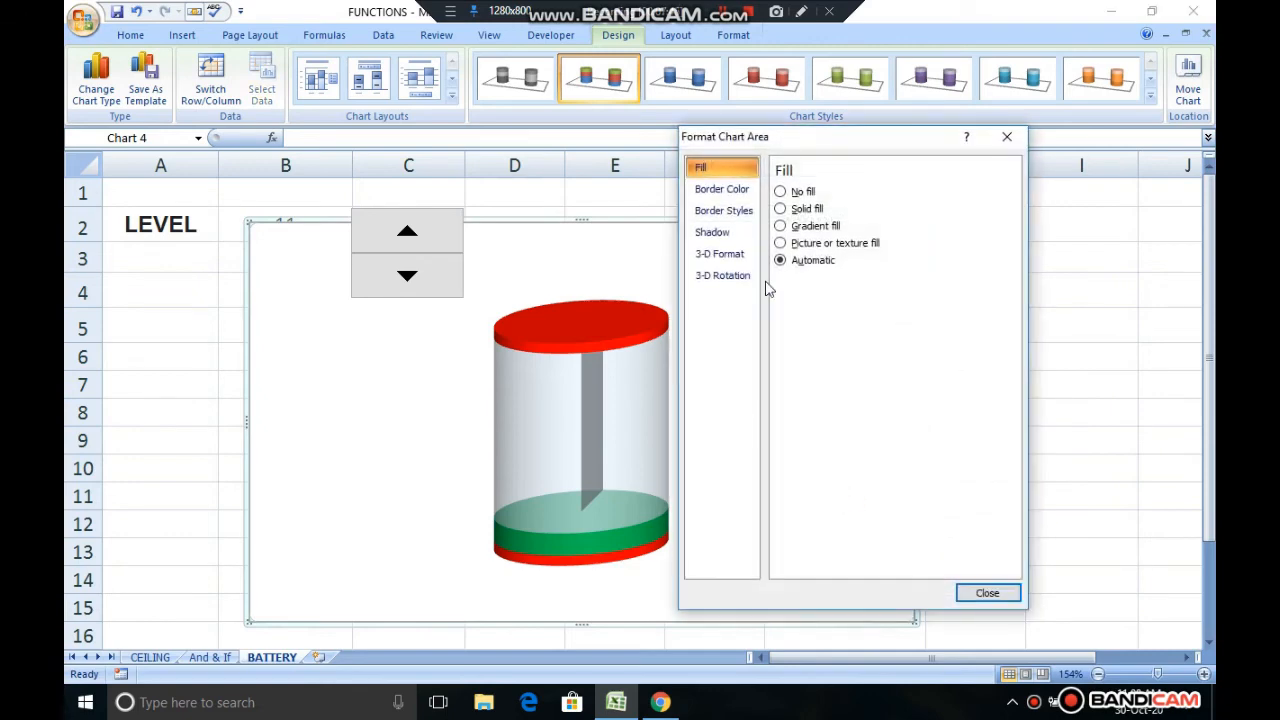
left_click(780, 192)
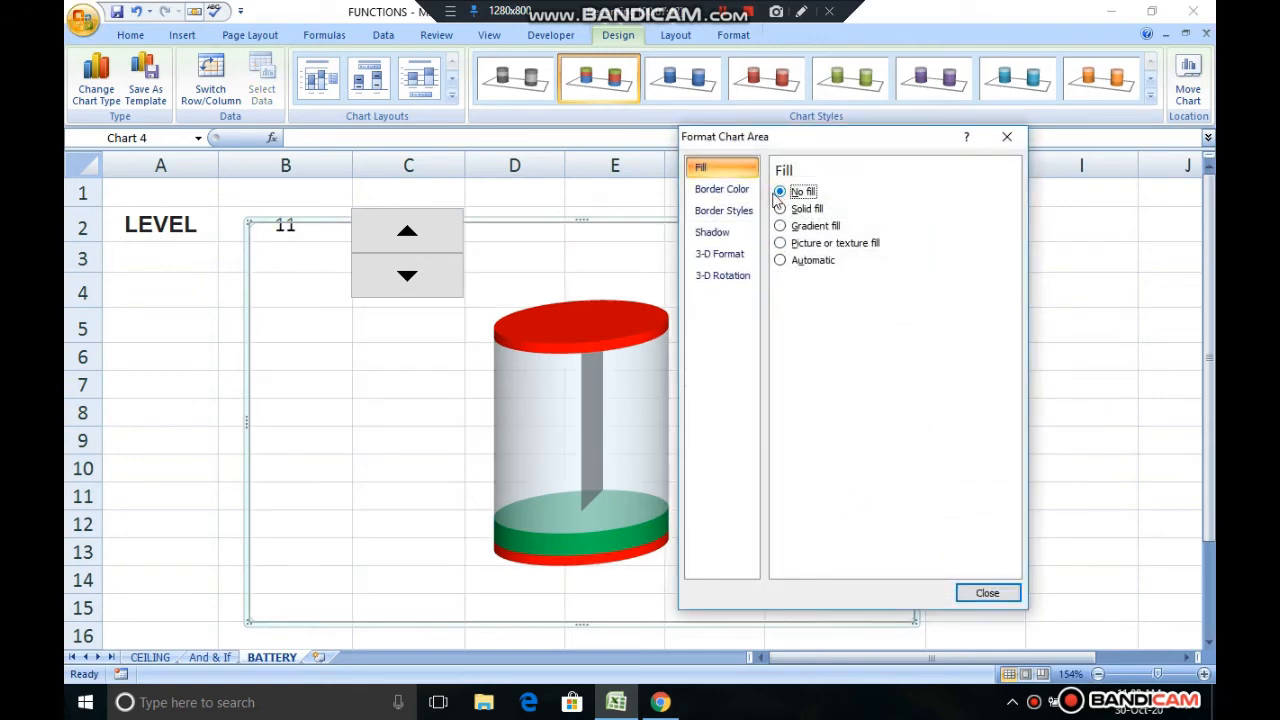
left_click(721, 189)
left_click(780, 192)
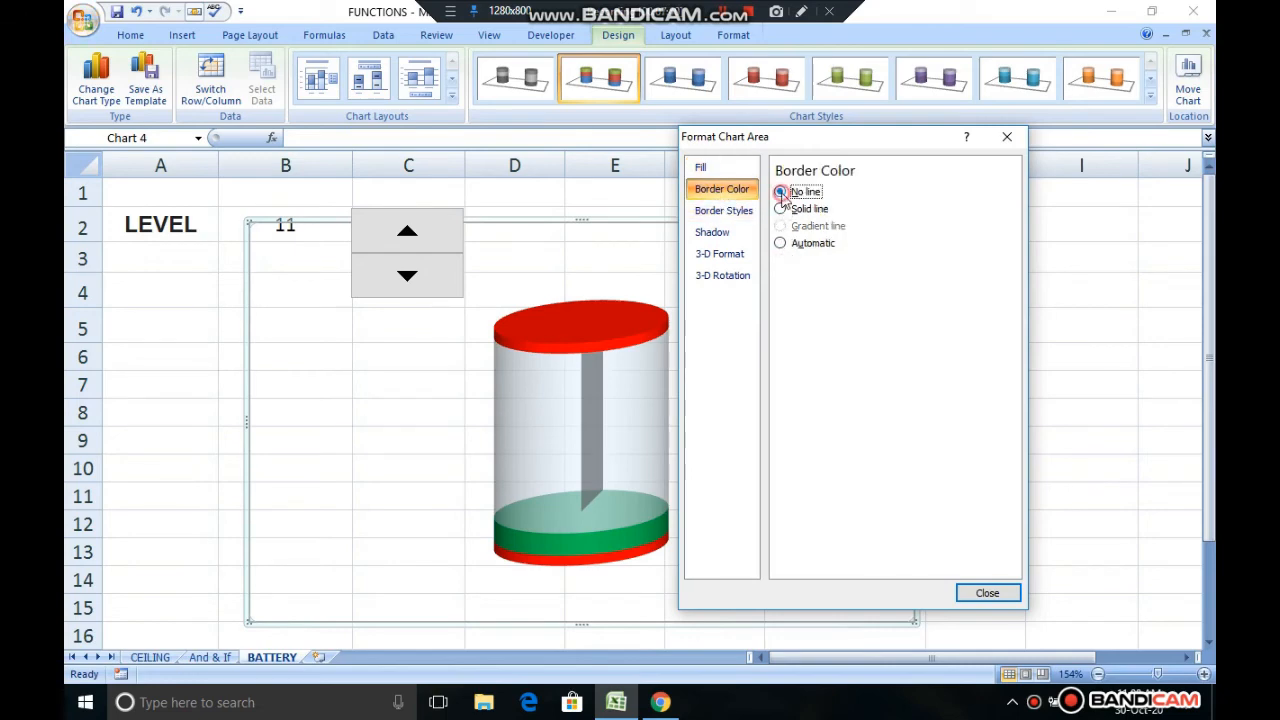
left_click(981, 591)
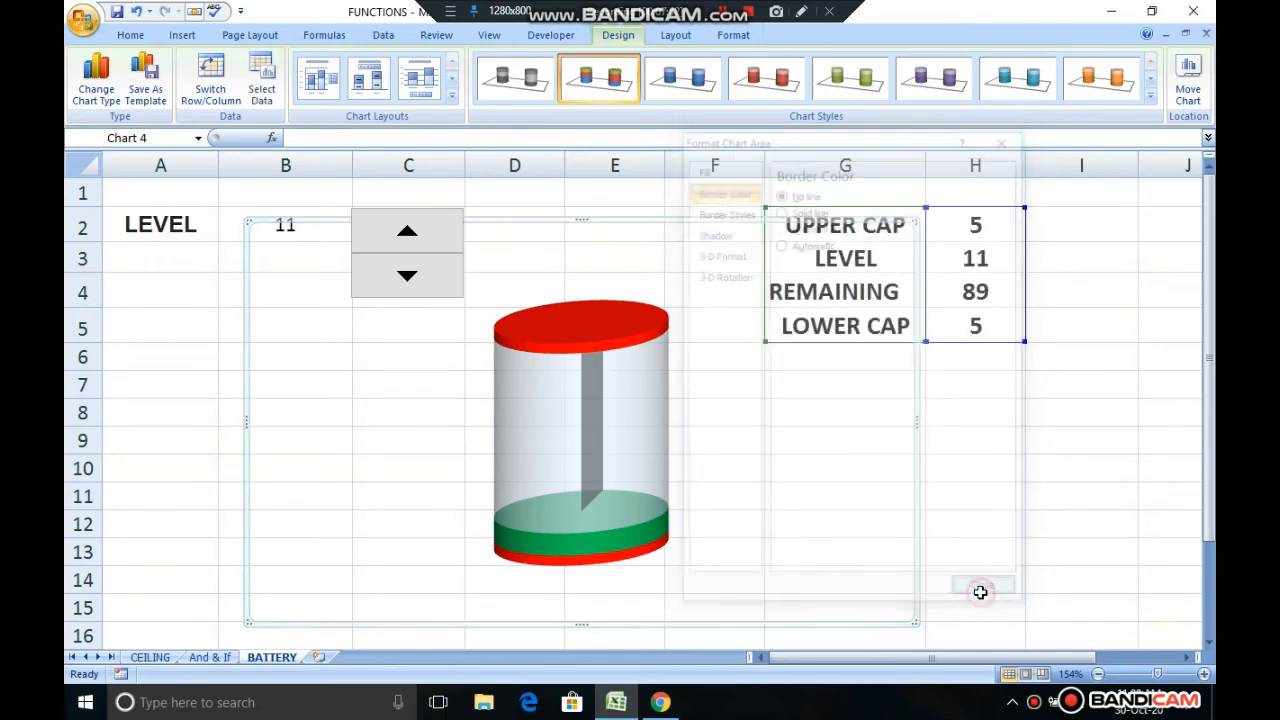
left_click(974, 494)
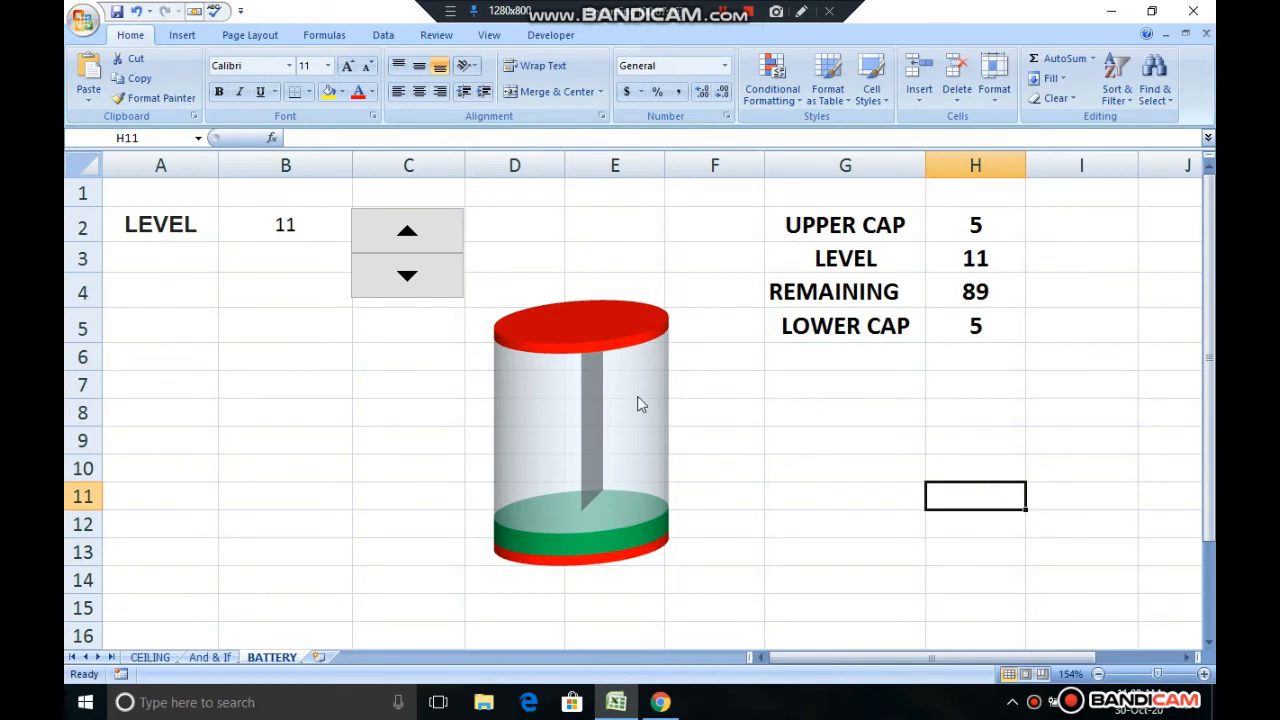
left_click(597, 539)
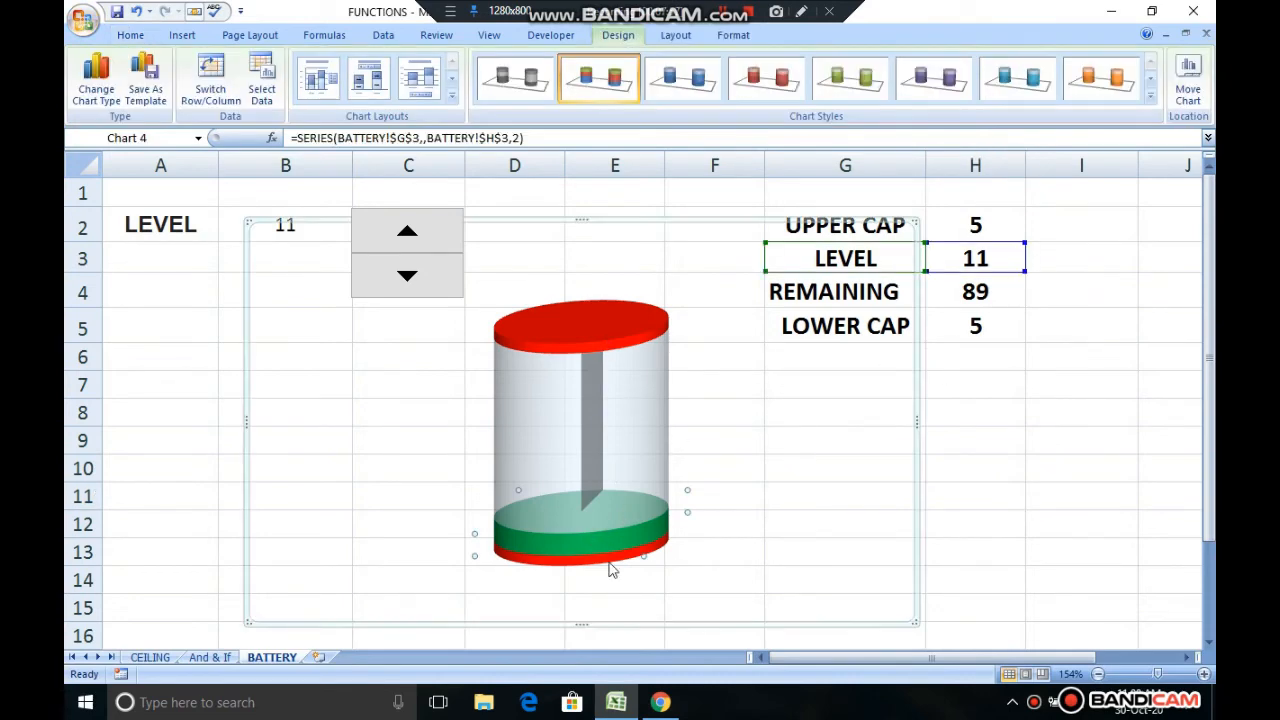
left_click(930, 452)
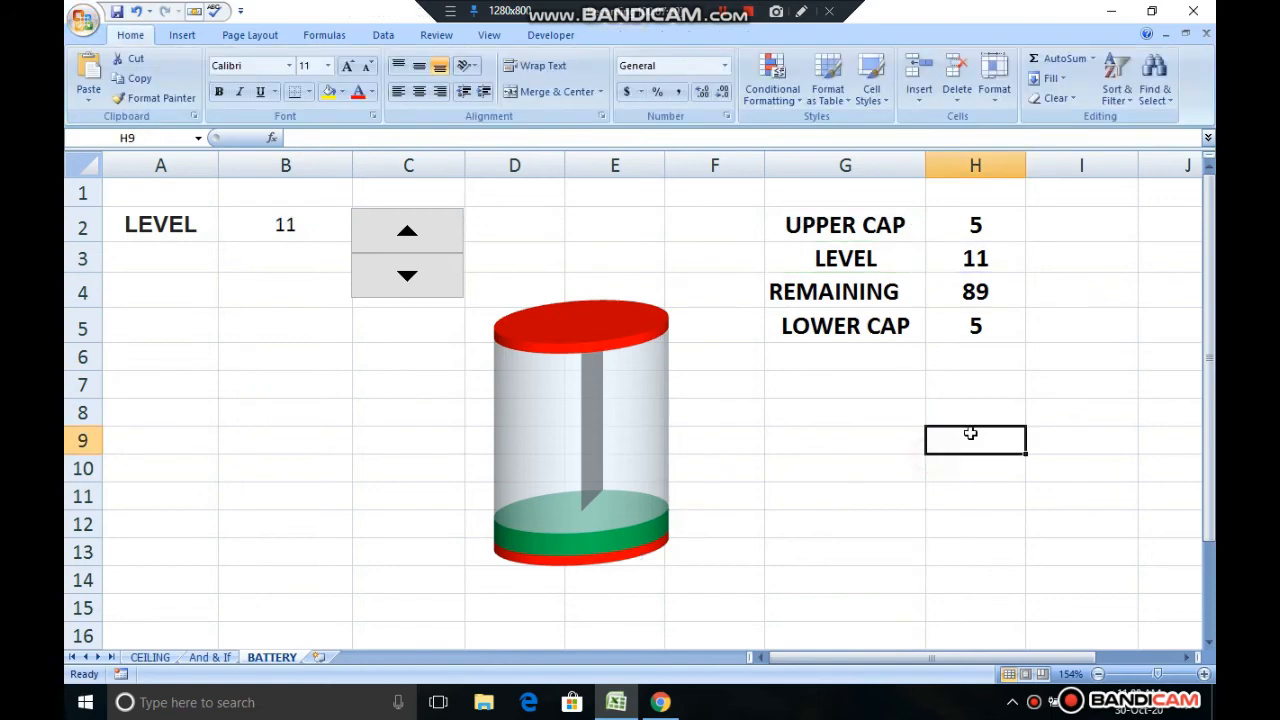
left_click(986, 358)
left_click(293, 236)
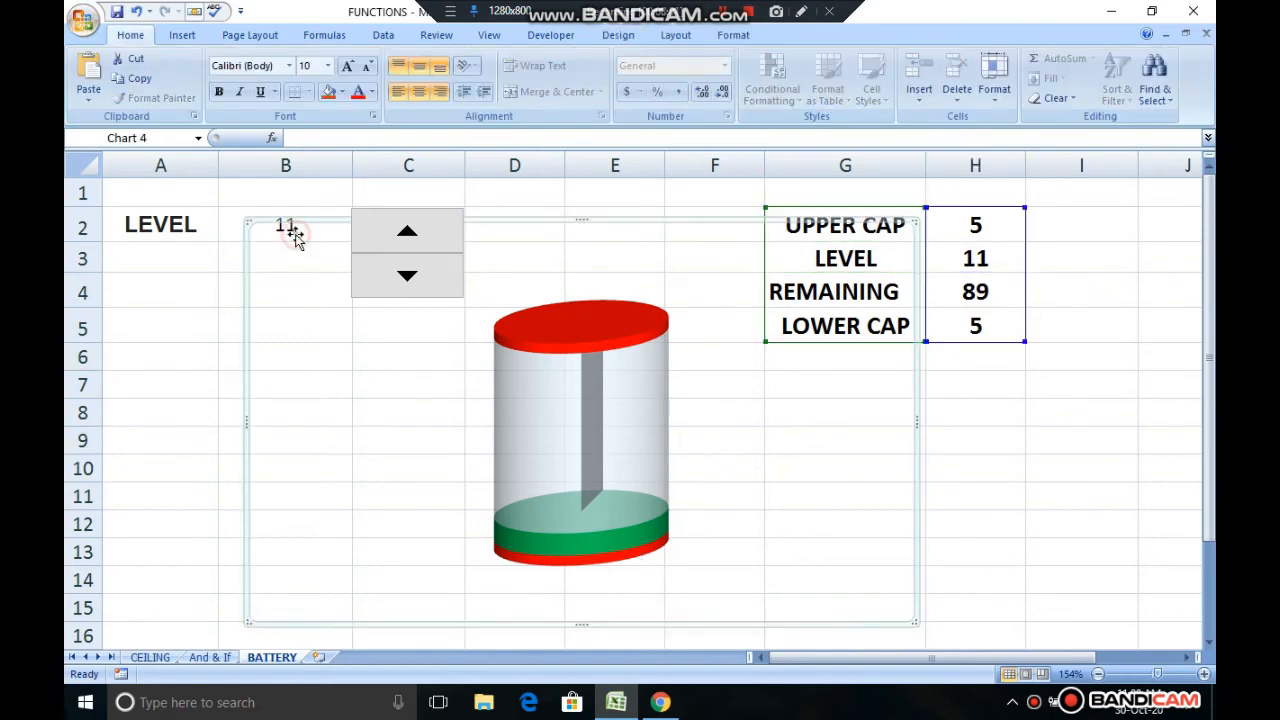
left_click(1084, 387)
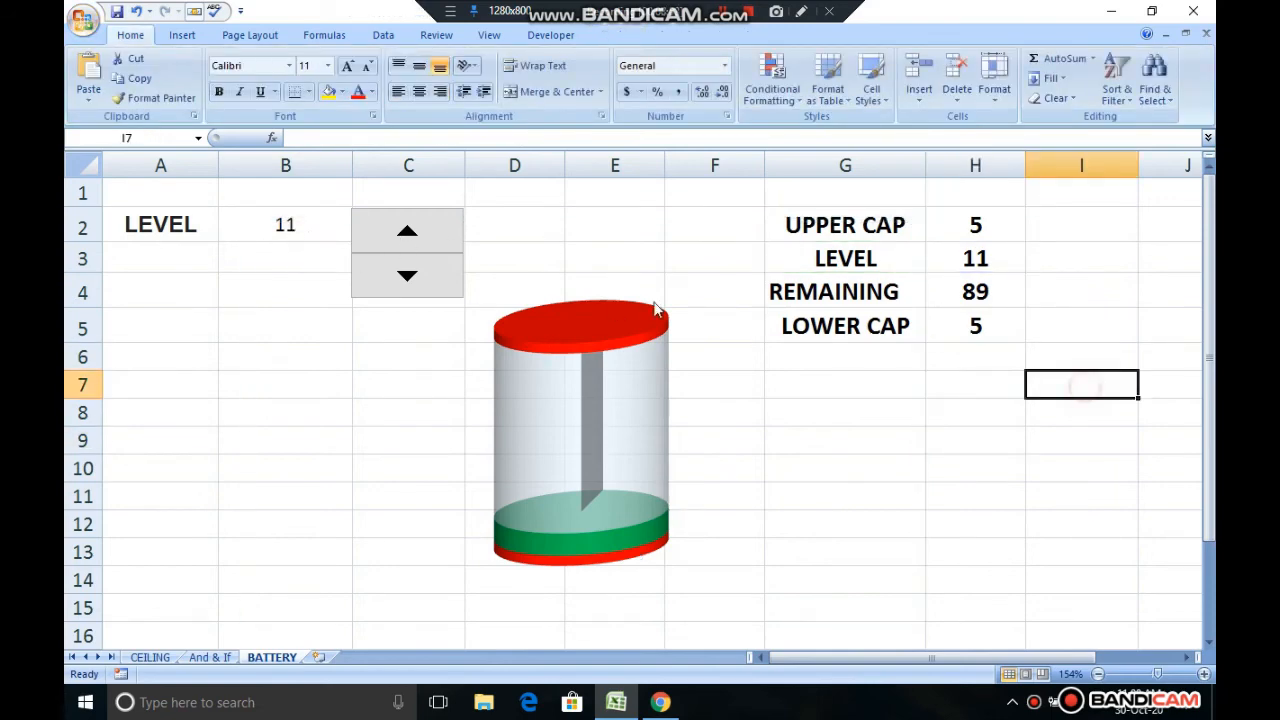
Step: Raise the battery level with the spinner control until the cylinder is filled up to the upper cap
left_click(409, 245)
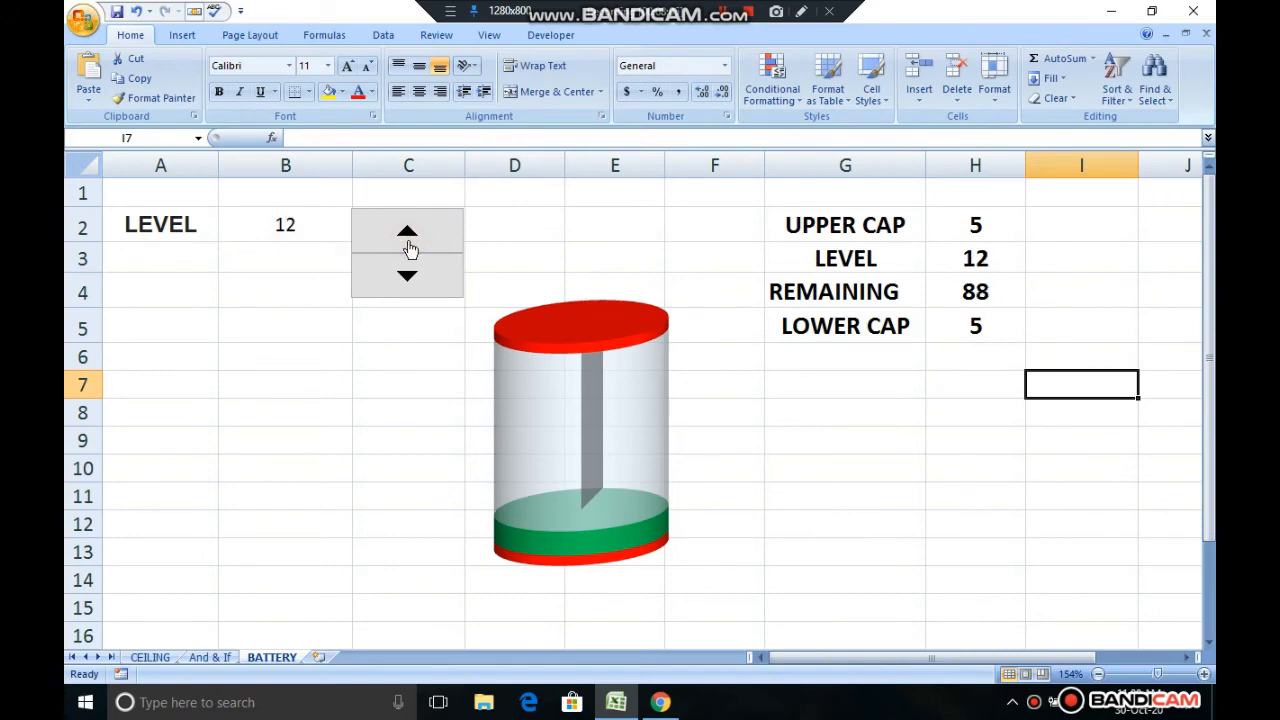
left_click(409, 245)
left_click(409, 245)
left_click(409, 245)
left_click(409, 245)
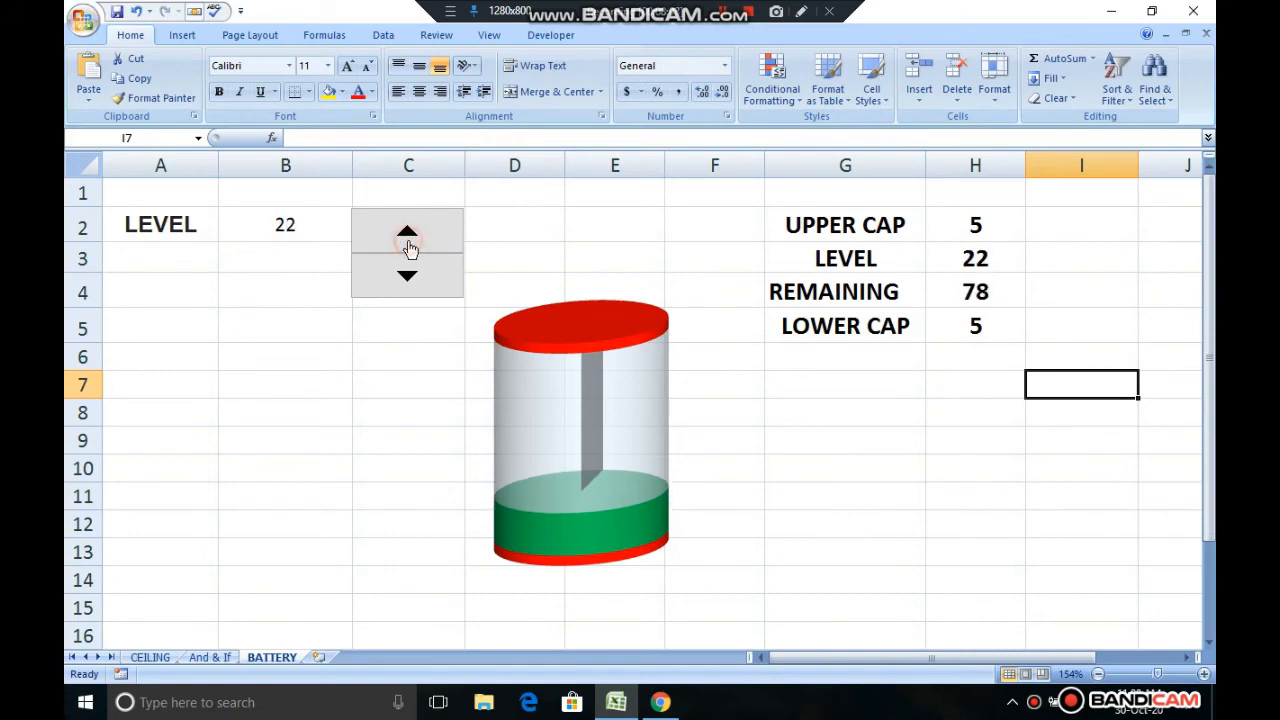
left_click(409, 245)
left_click(409, 245)
left_click(409, 245)
left_click(409, 245)
left_click(408, 242)
left_click(408, 242)
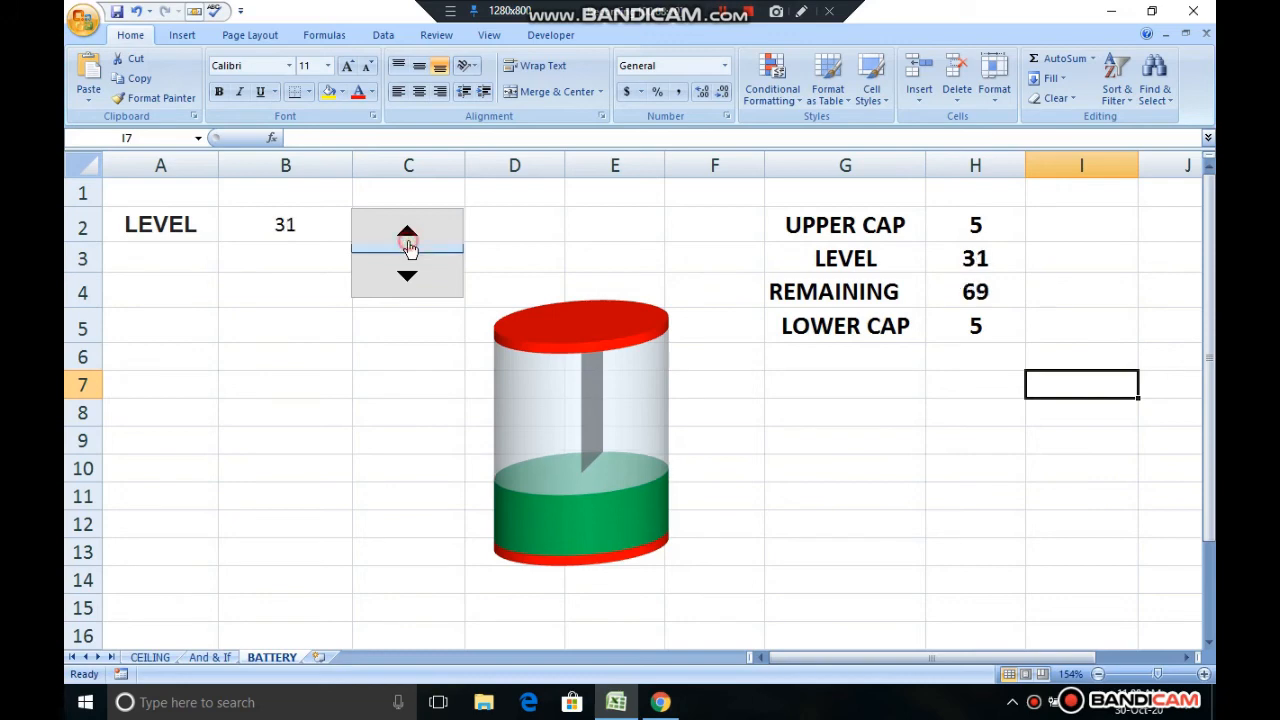
left_click(408, 242)
left_click(408, 242)
left_click(408, 242)
left_click(408, 242)
left_click(408, 242)
left_click(408, 242)
left_click_drag(408, 245, 409, 247)
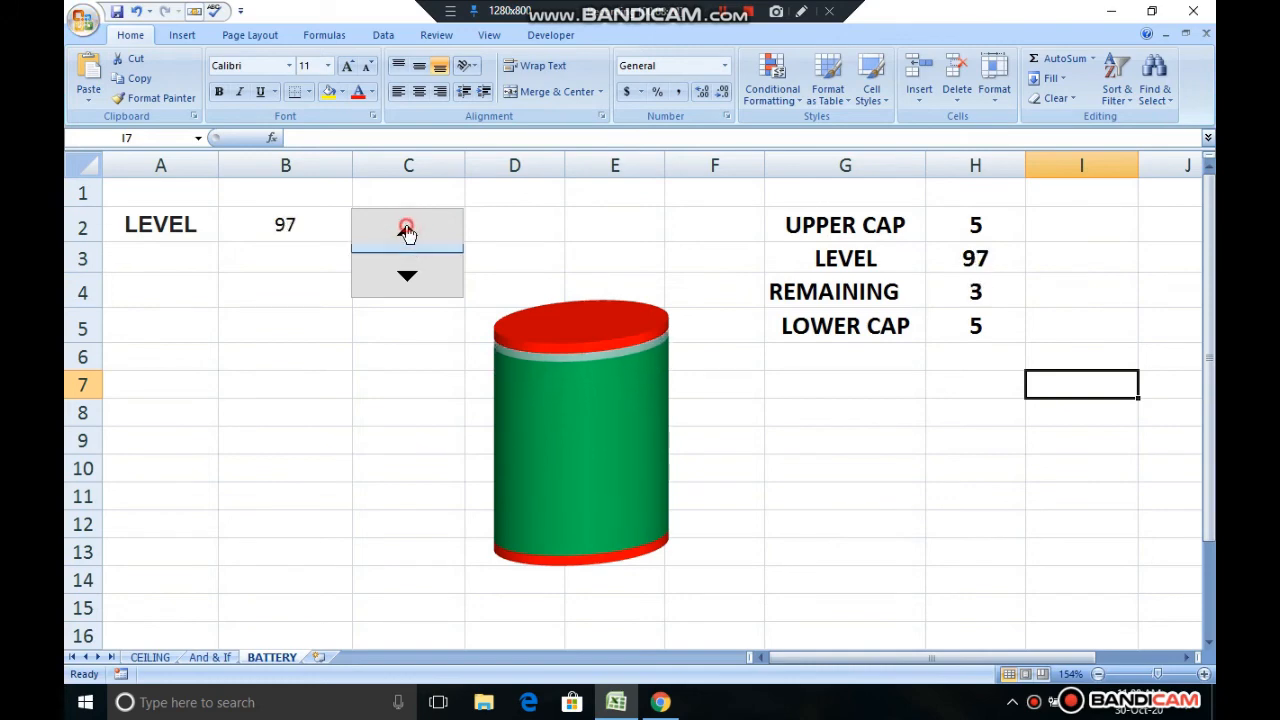
left_click_drag(406, 232, 406, 232)
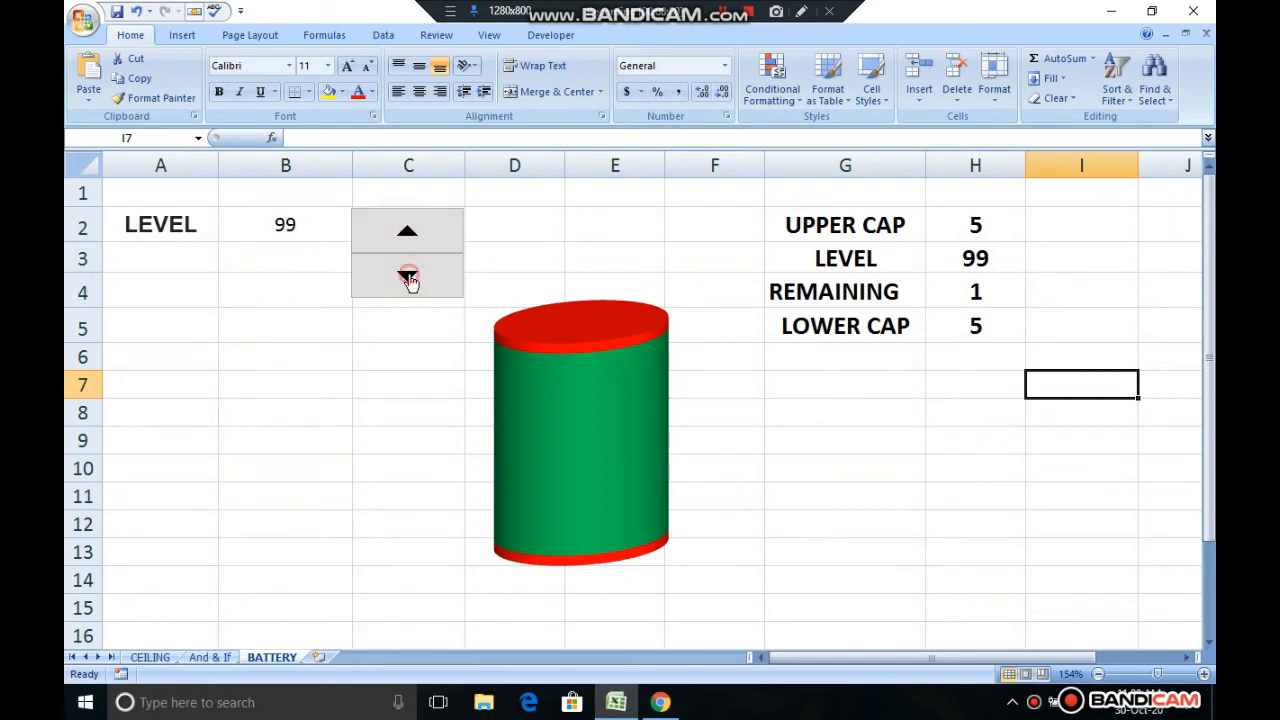
Step: Lower the battery level to 12 with the spinner control and bring it back up to 15
left_click_drag(409, 280, 410, 282)
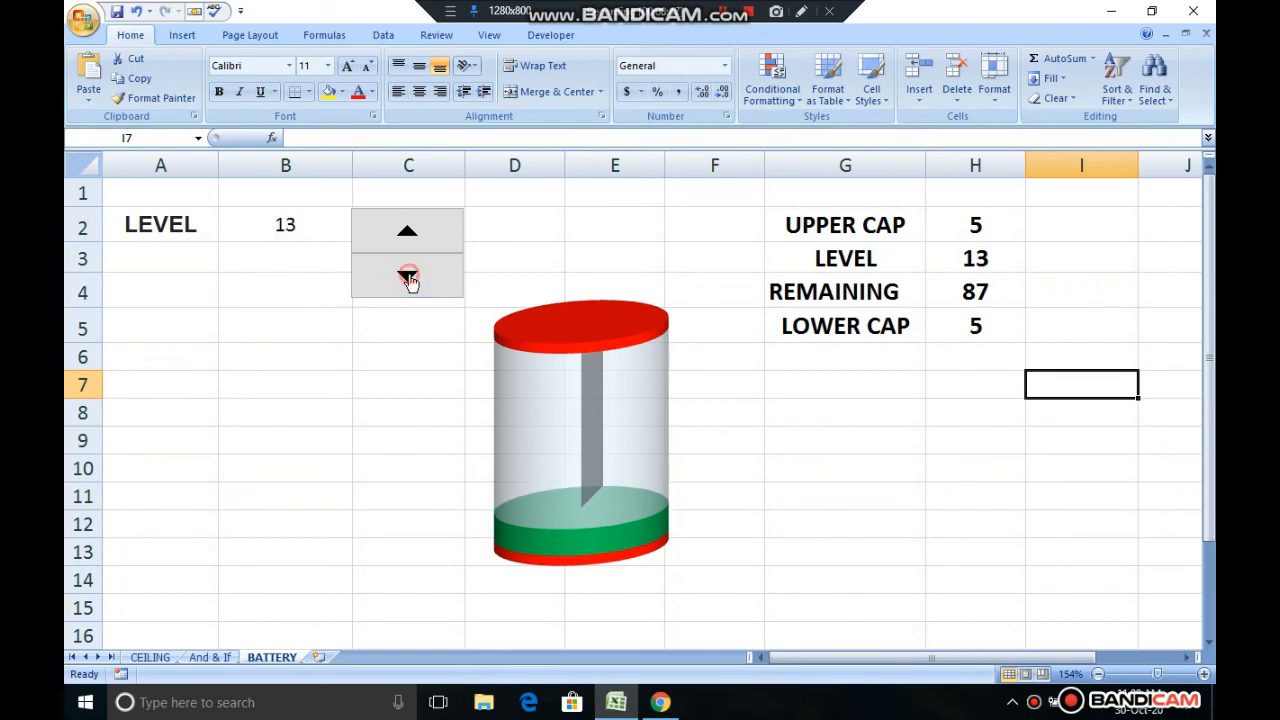
left_click(410, 282)
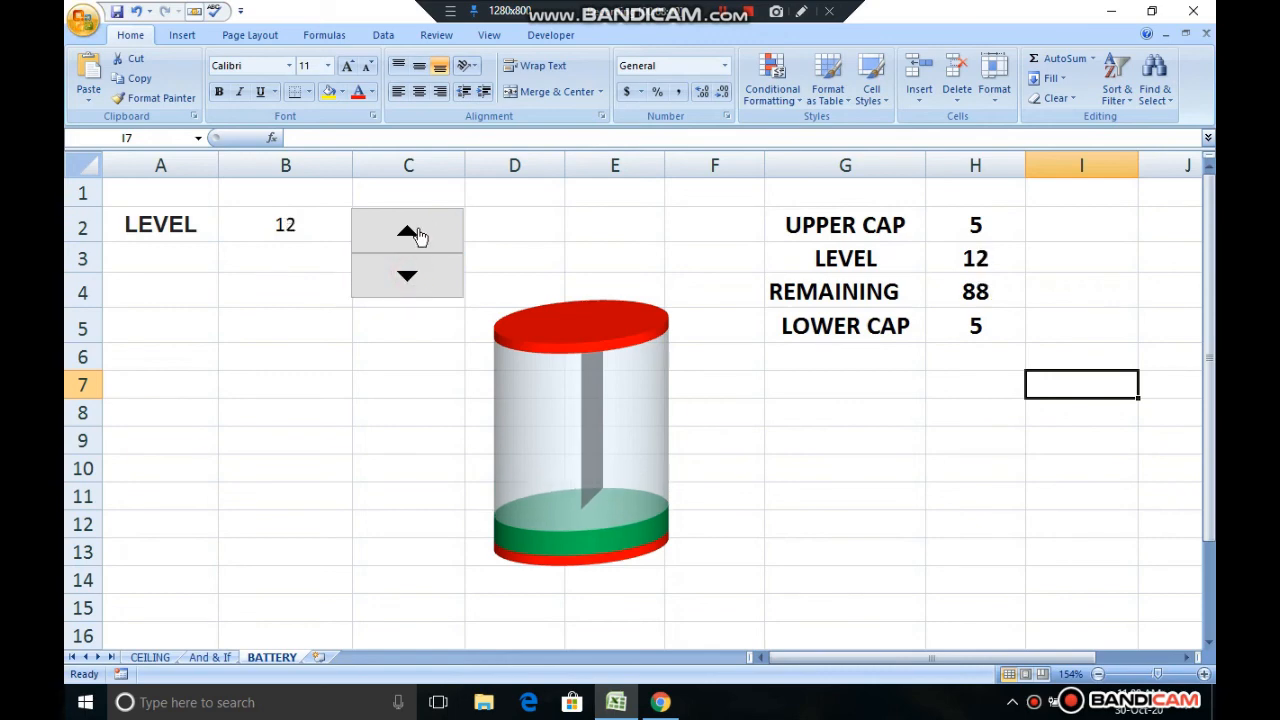
left_click_drag(418, 235, 418, 235)
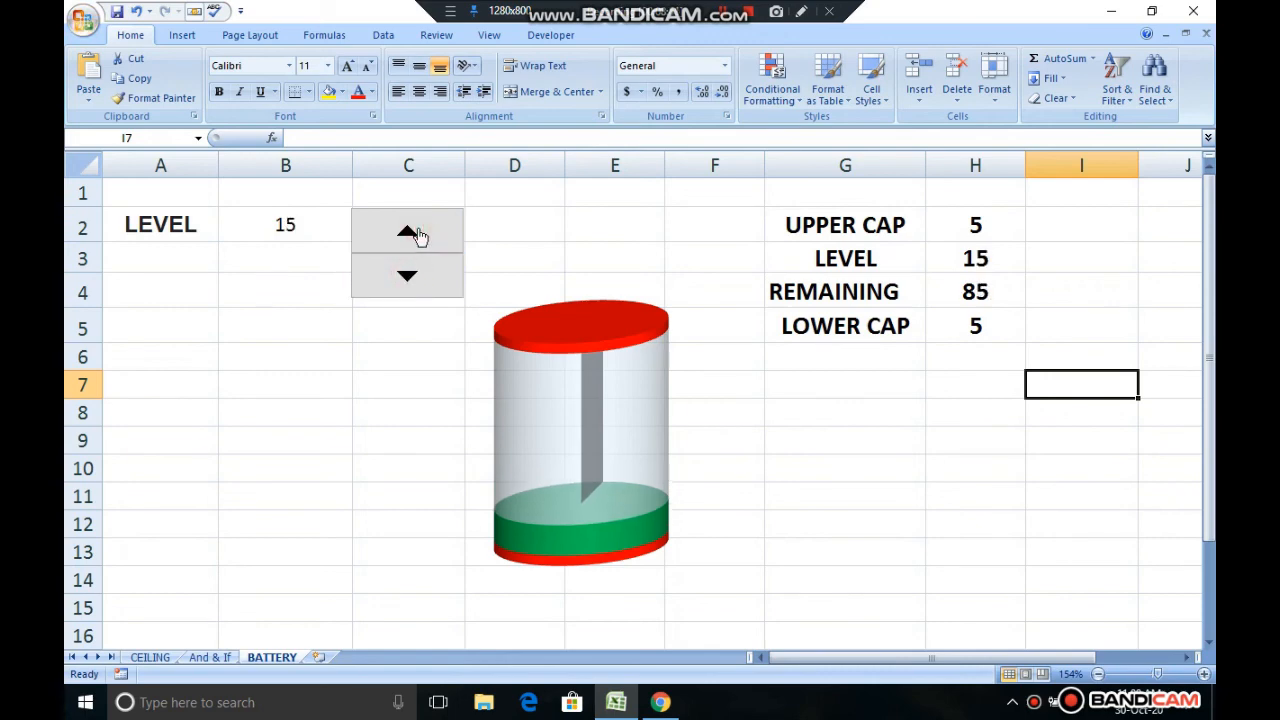